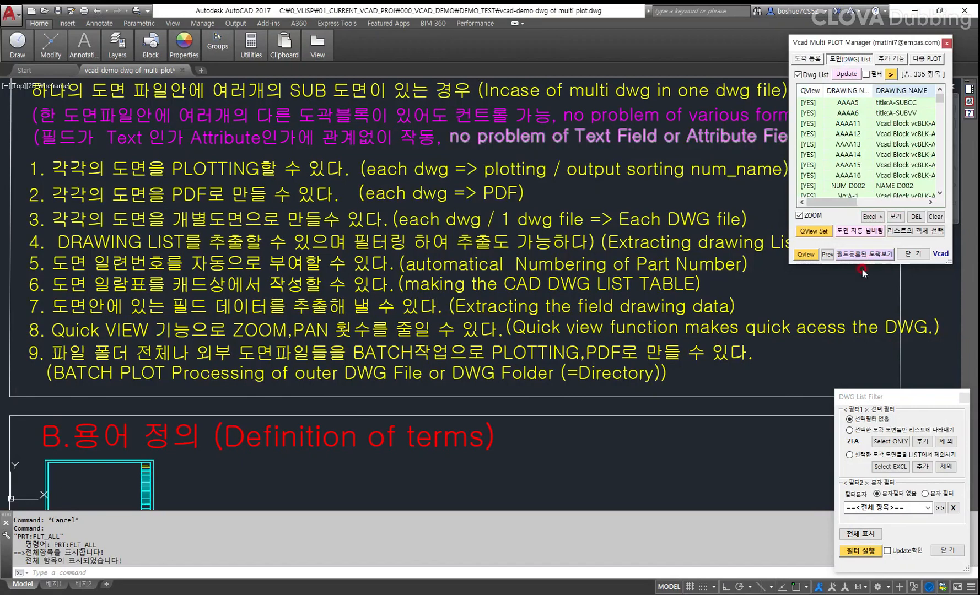
Close the DWG List Filter dialog and enlarge the Vcad Multi PLOT Manager window to show more of the drawing list
left_click(861, 258)
left_click(966, 416)
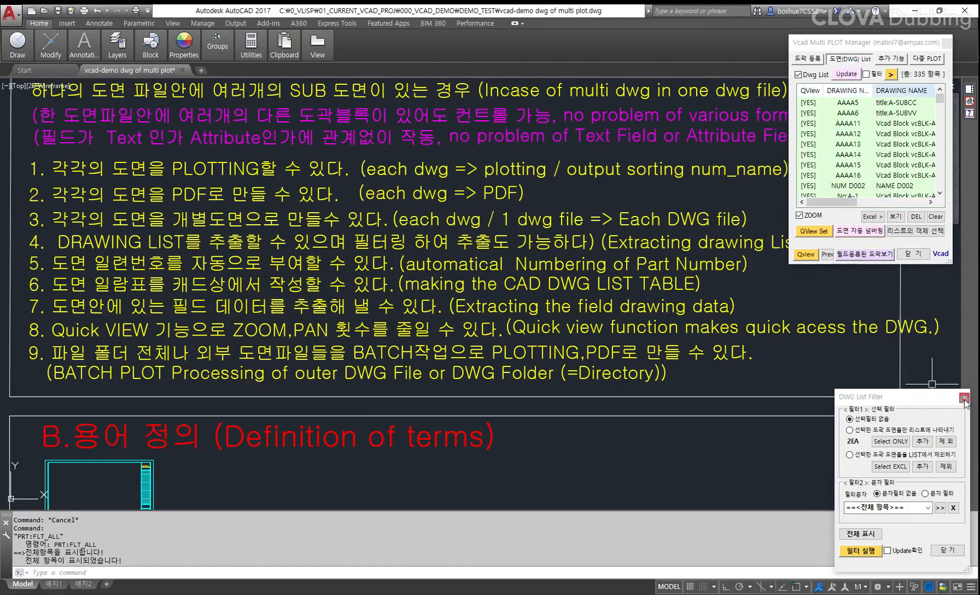
left_click(963, 398)
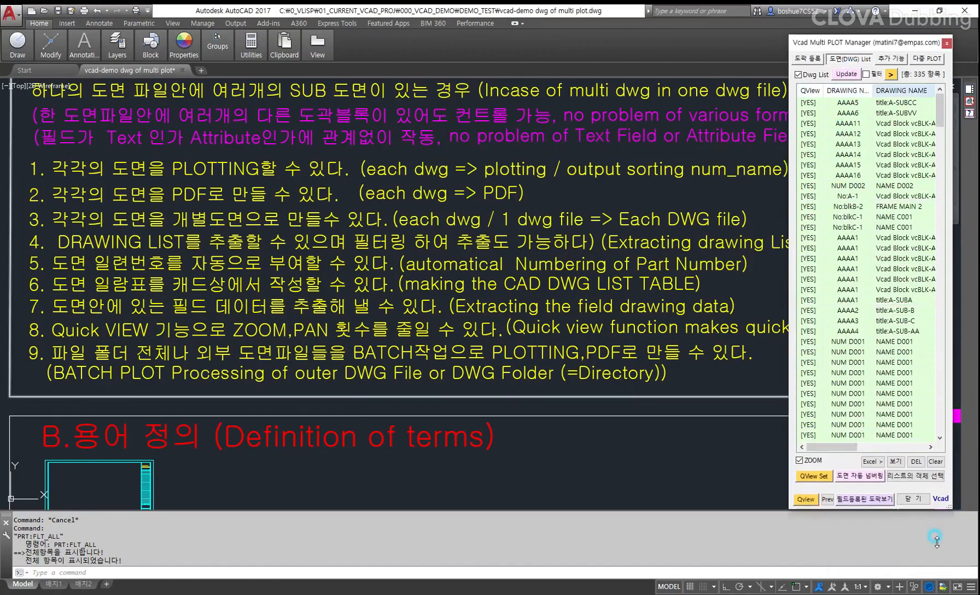
left_click_drag(936, 539, 849, 441)
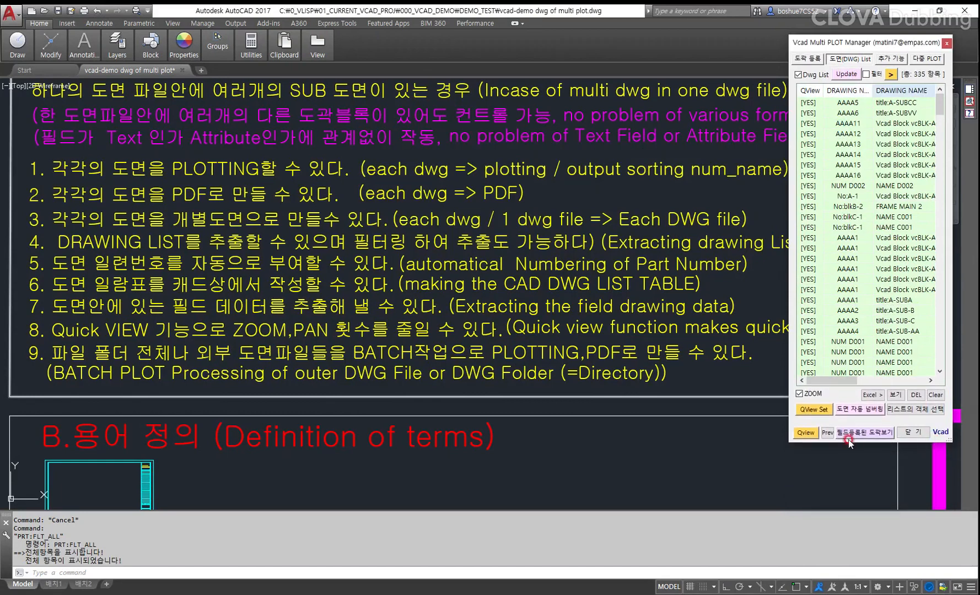
middle_click_drag(633, 280, 652, 271)
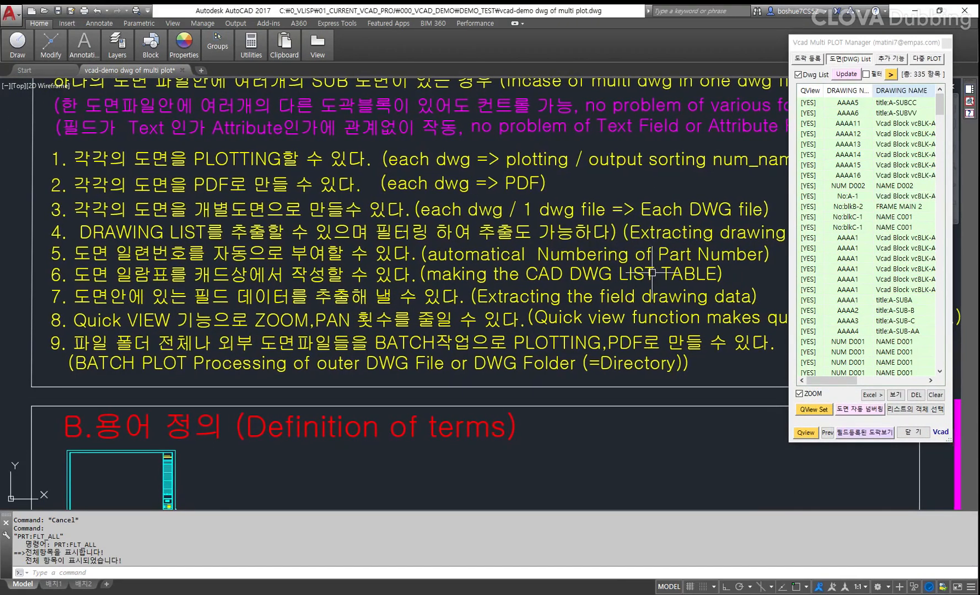
View sheets AAAA1 and AAAA2 zoomed in by picking them in the drawing list
left_click(912, 253)
left_click(855, 289)
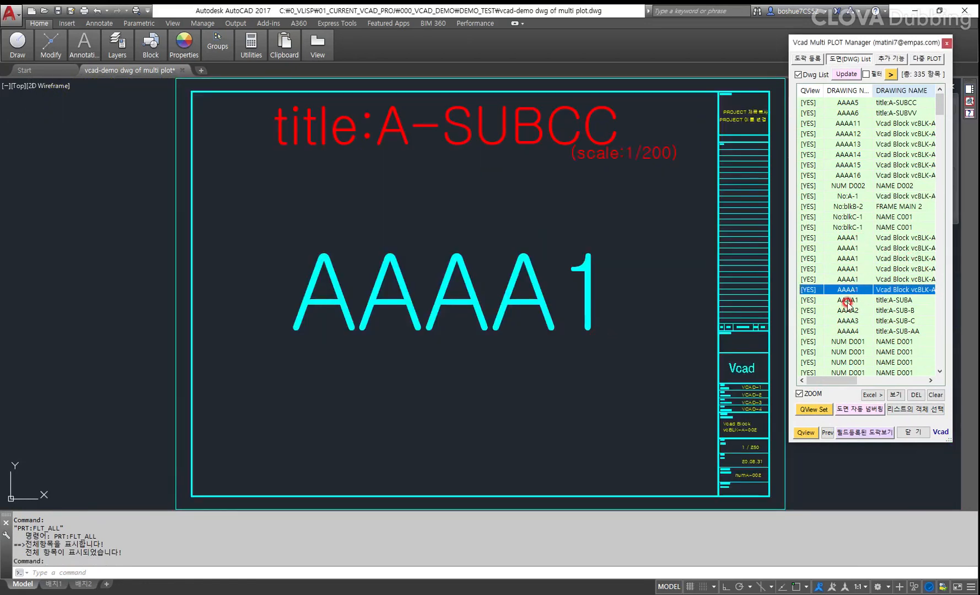
left_click(849, 309)
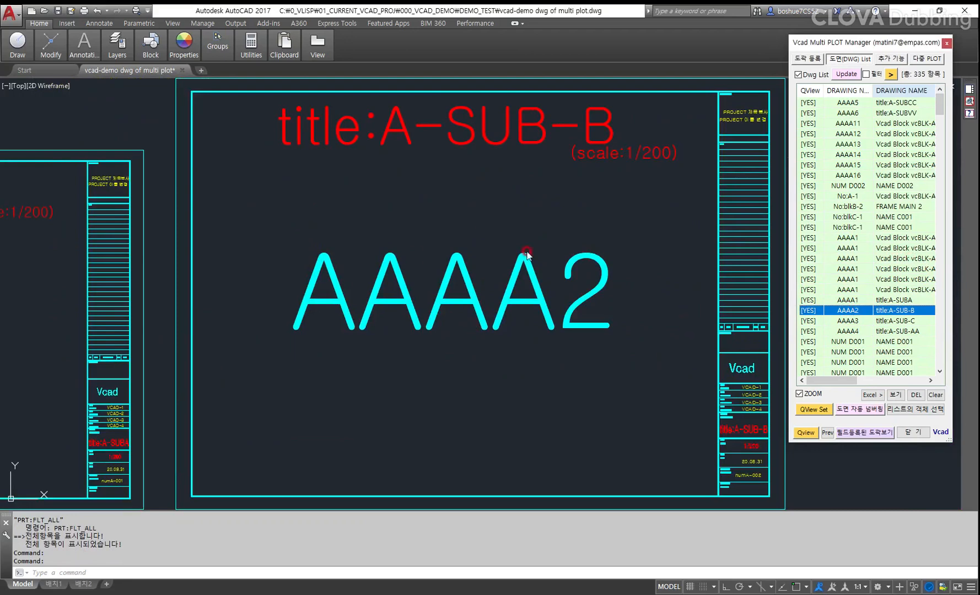
scroll(528, 254, "down", 8)
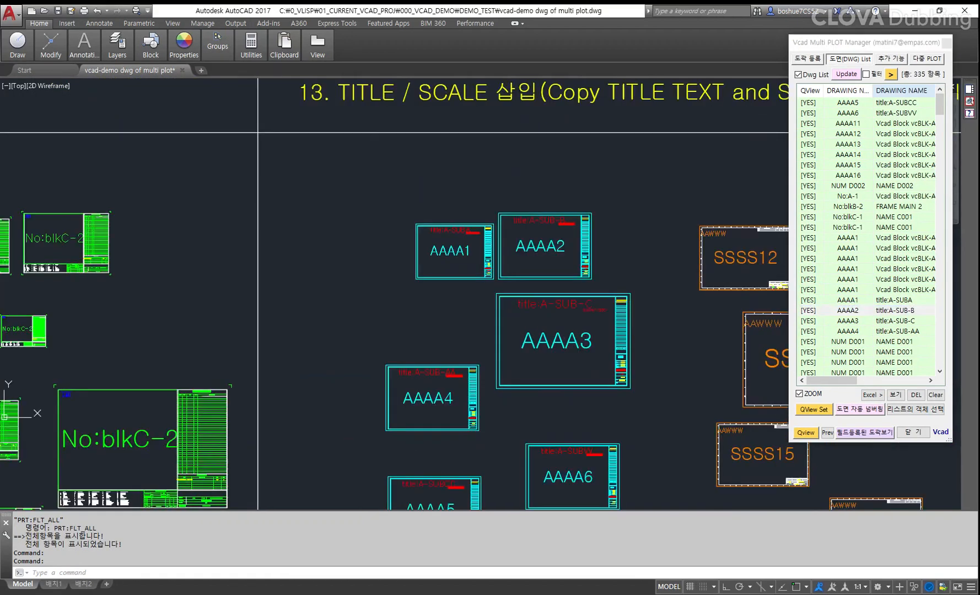
Turn off the ZOOM option and locate sheets AAAA1, AAAA2 and AAAA3 from the drawing list
left_click(793, 357)
left_click(799, 394)
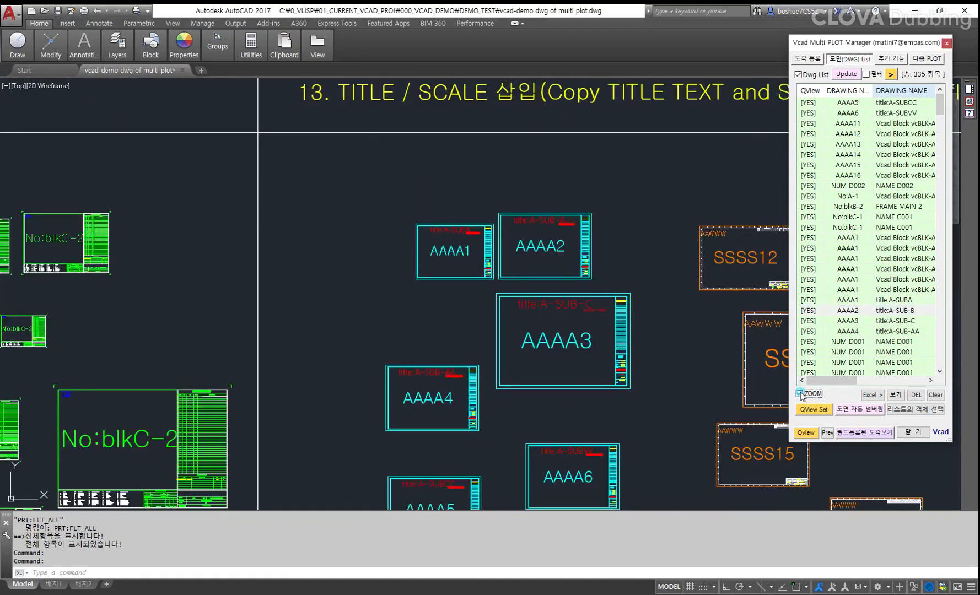
left_click(847, 301)
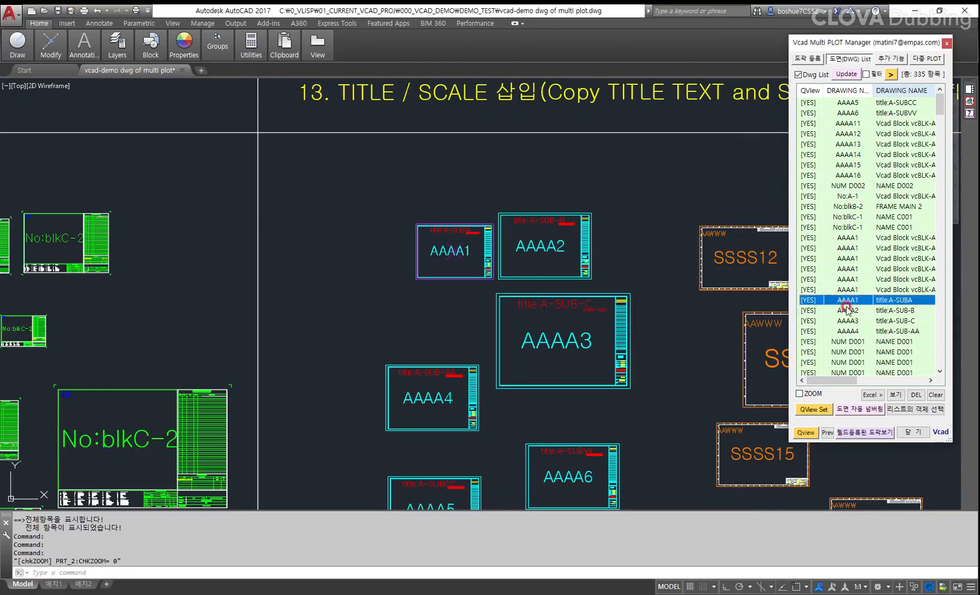
left_click(847, 311)
left_click(847, 321)
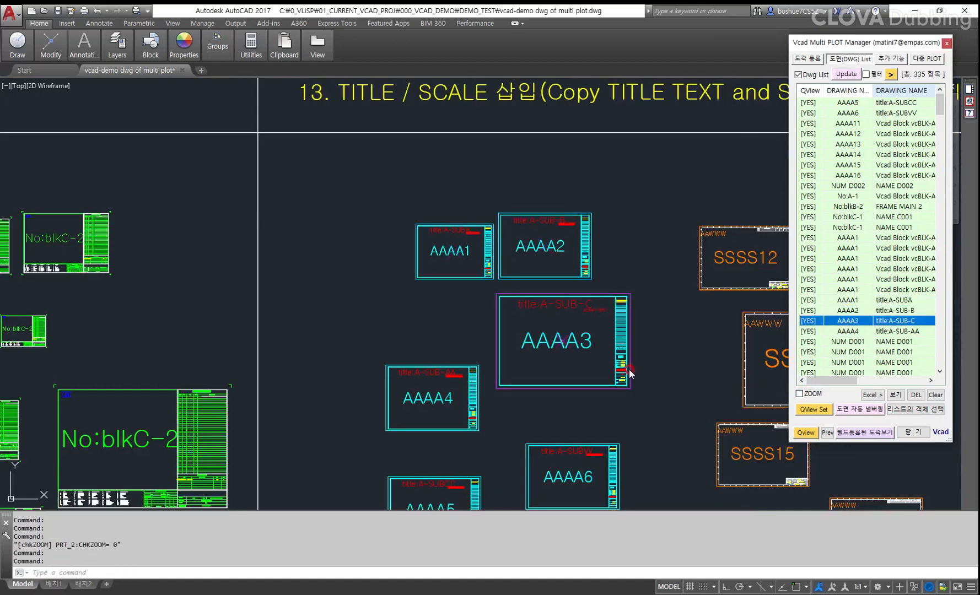
left_click(660, 382)
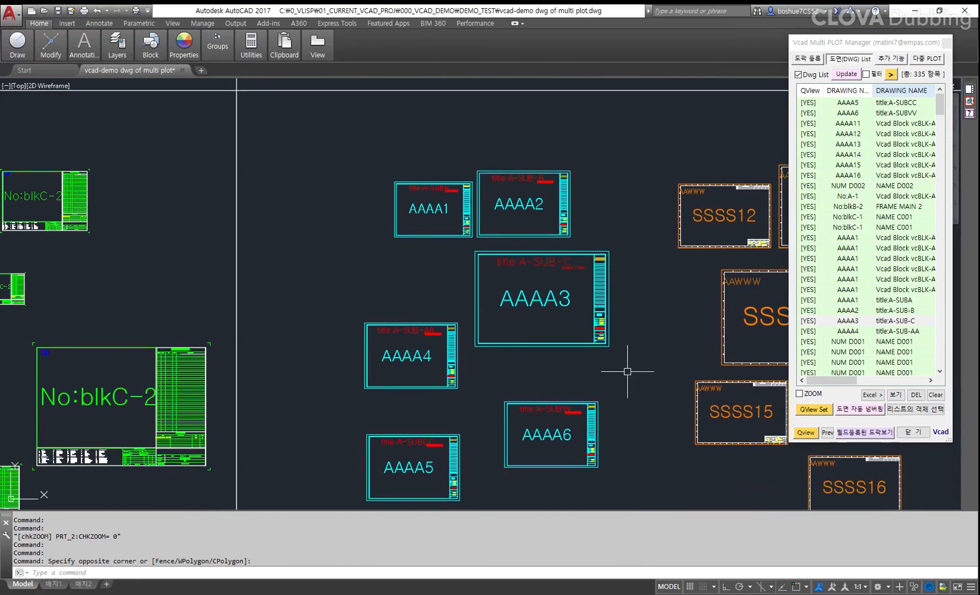
Clear the QView mark from all listed drawings, and mark only AAAA1 (title:A-SUBA) and AAAA4 (title:A-SUB-AA)
left_click(797, 74)
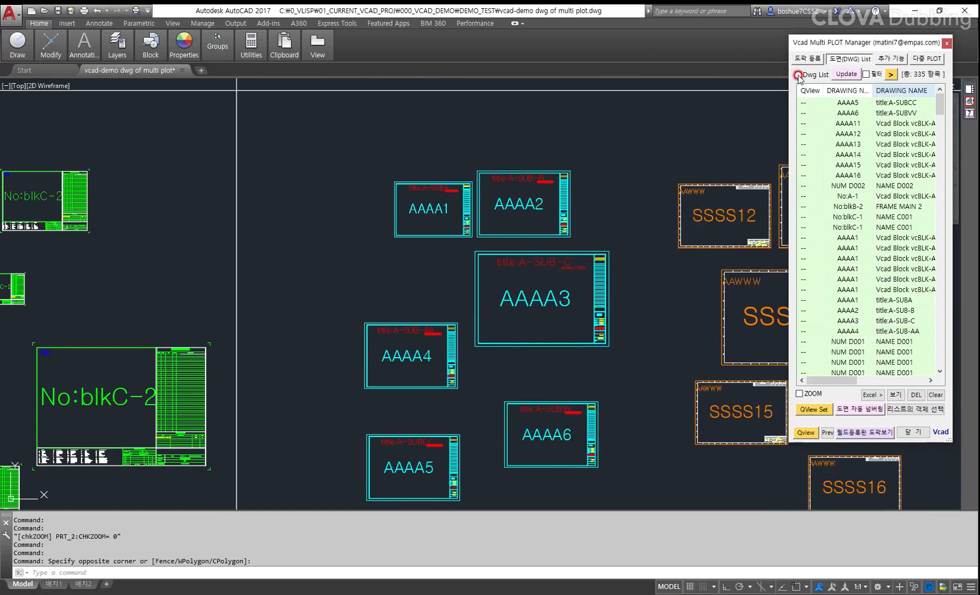
left_click(805, 301)
left_click(803, 333)
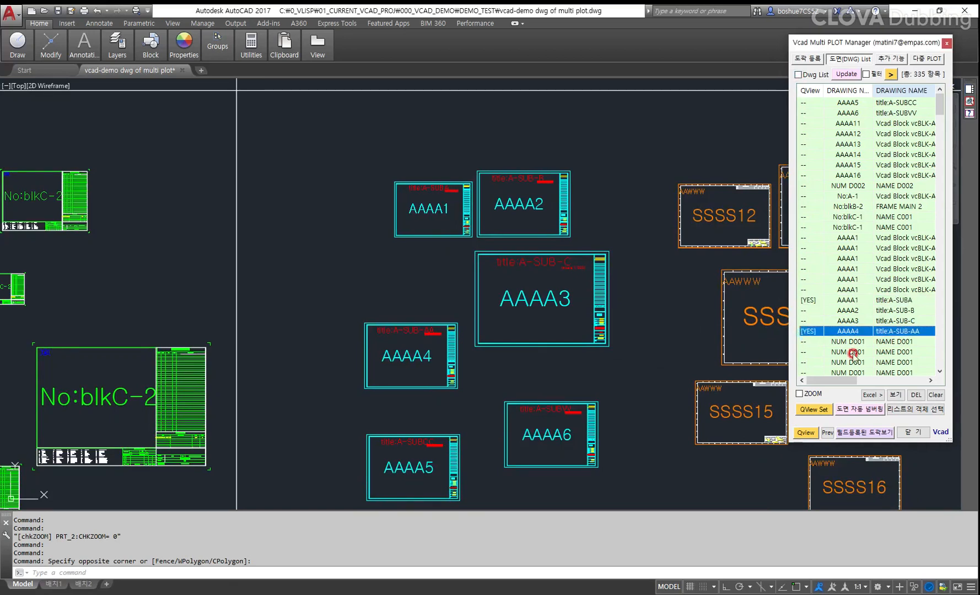
Cycle through the two marked drawings with Qview without zooming
left_click(807, 432)
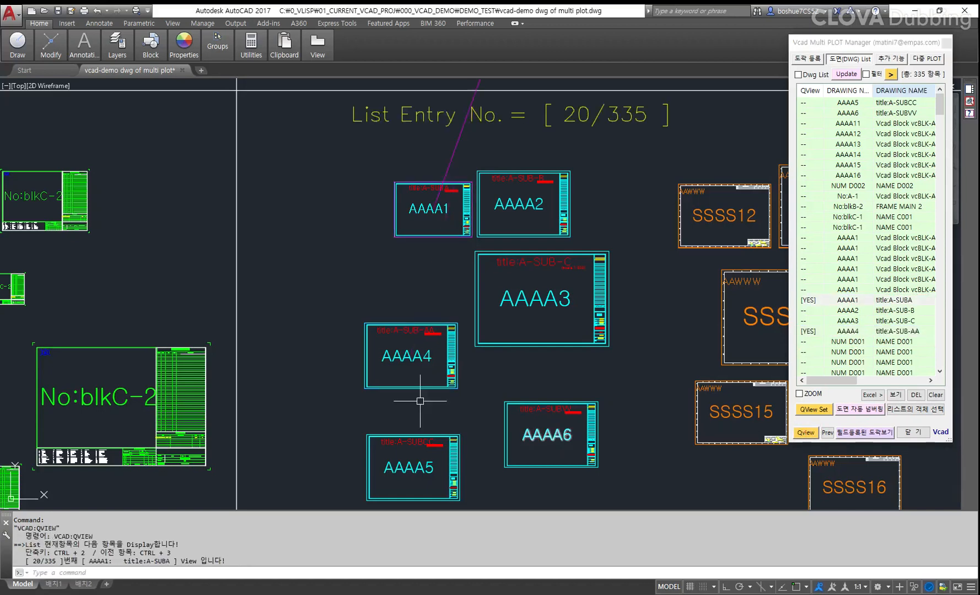
left_click(811, 432)
left_click(811, 433)
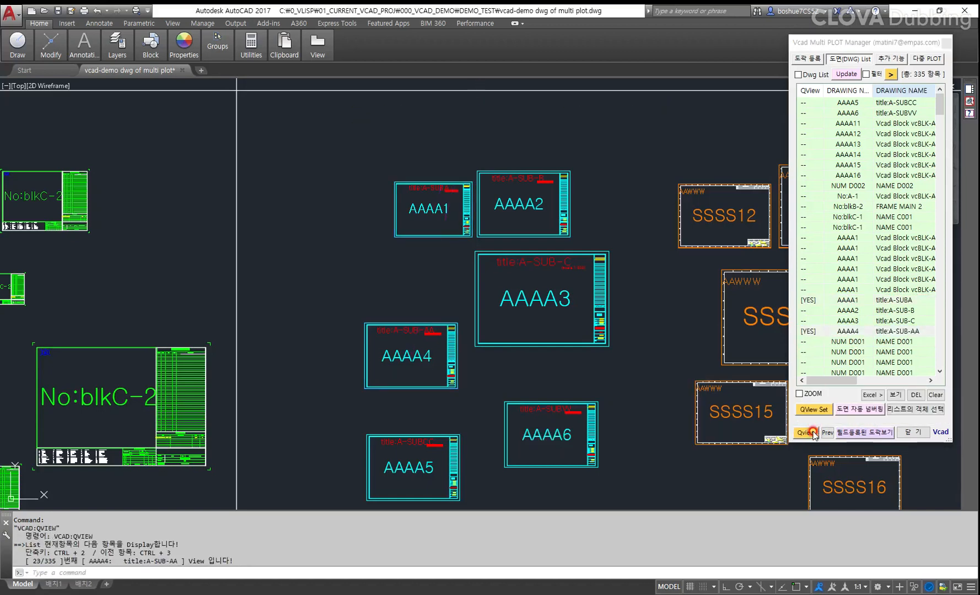
Turn on the ZOOM option and cycle Qview through the marked drawings AAAA1 and AAAA4 zoomed in
left_click(800, 394)
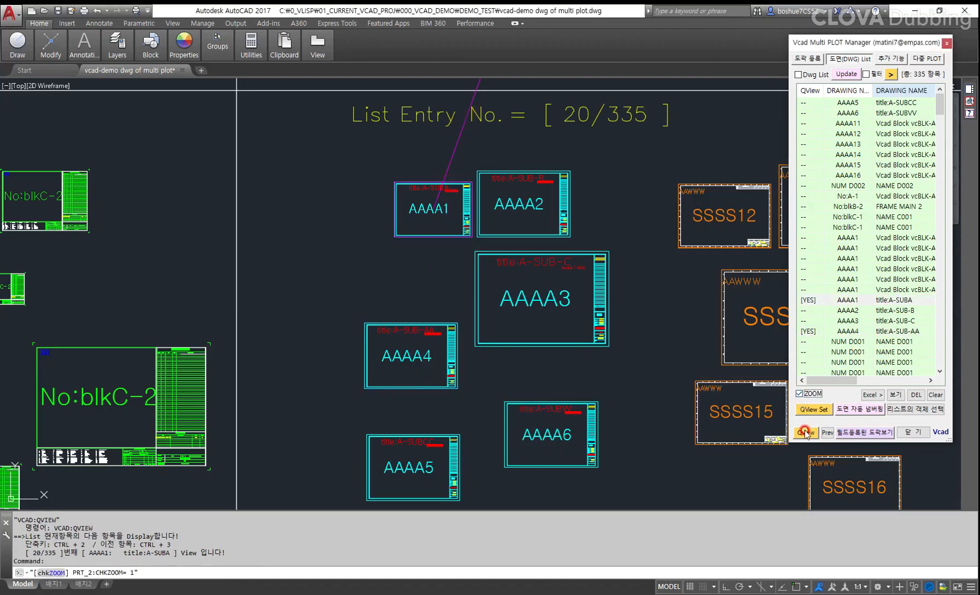
left_click(805, 433)
left_click(805, 432)
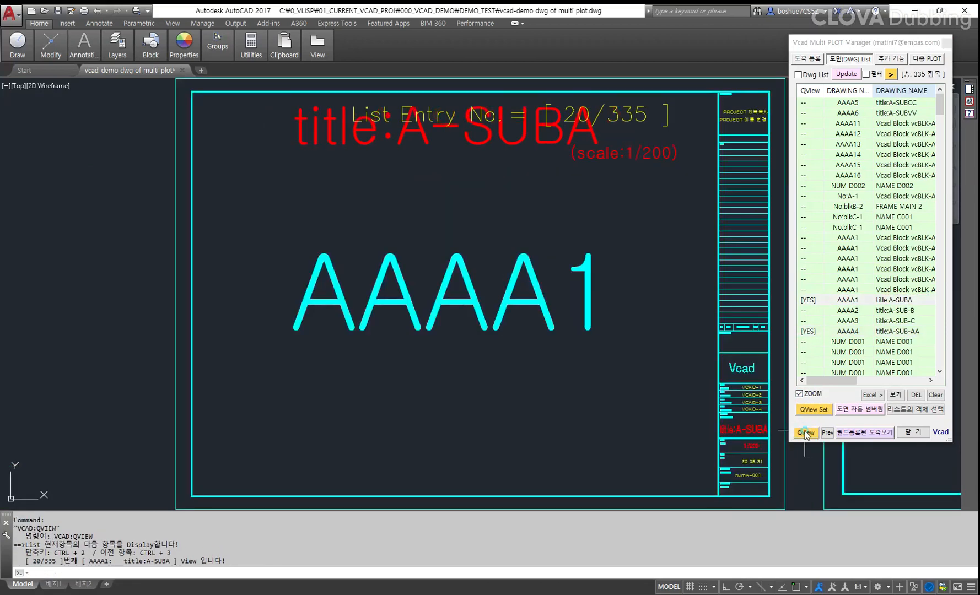
left_click(805, 432)
left_click(805, 432)
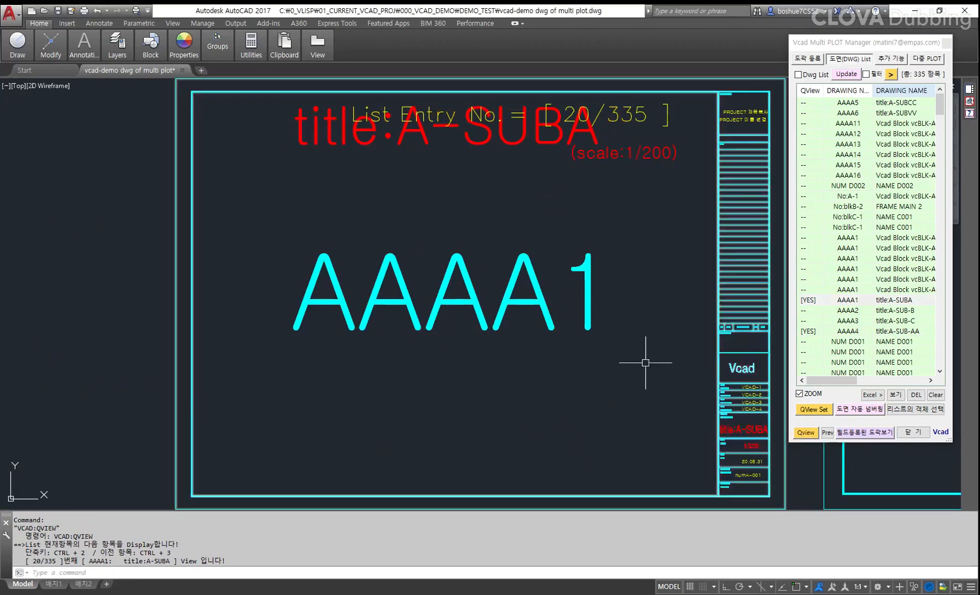
Examine the note beneath the AAAA sheets about the QVIEW next-item and previous-item commands
scroll(646, 364, "down", 6)
scroll(643, 372, "down", 3)
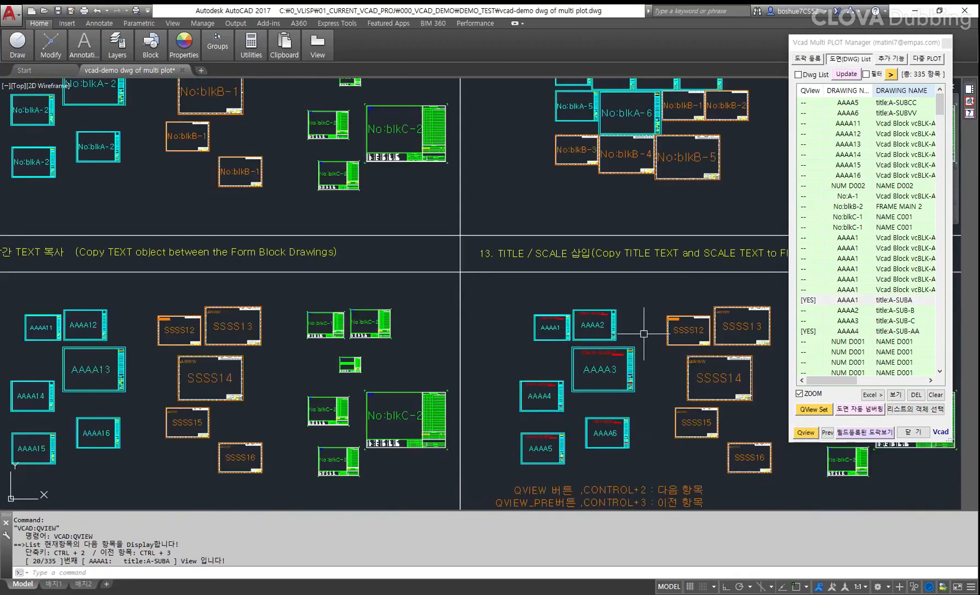
scroll(599, 393, "up", 3)
middle_click_drag(599, 392, 513, 362)
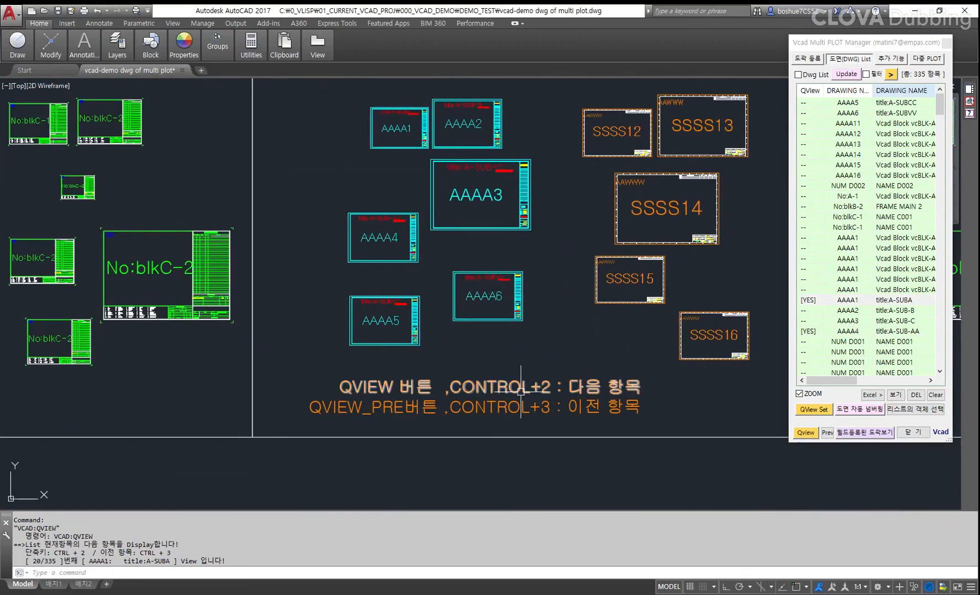
middle_click_drag(545, 400, 552, 378)
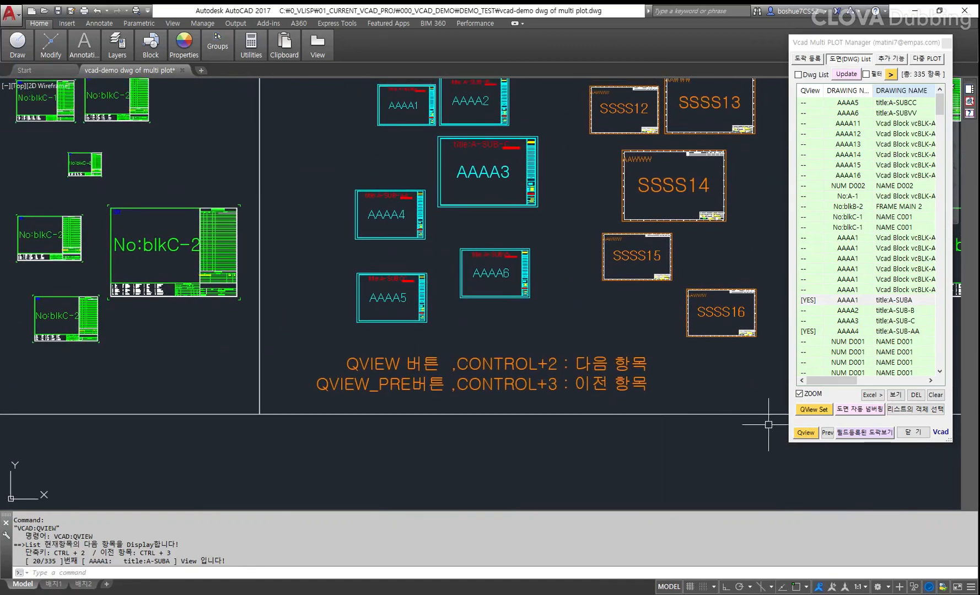
left_click(817, 436)
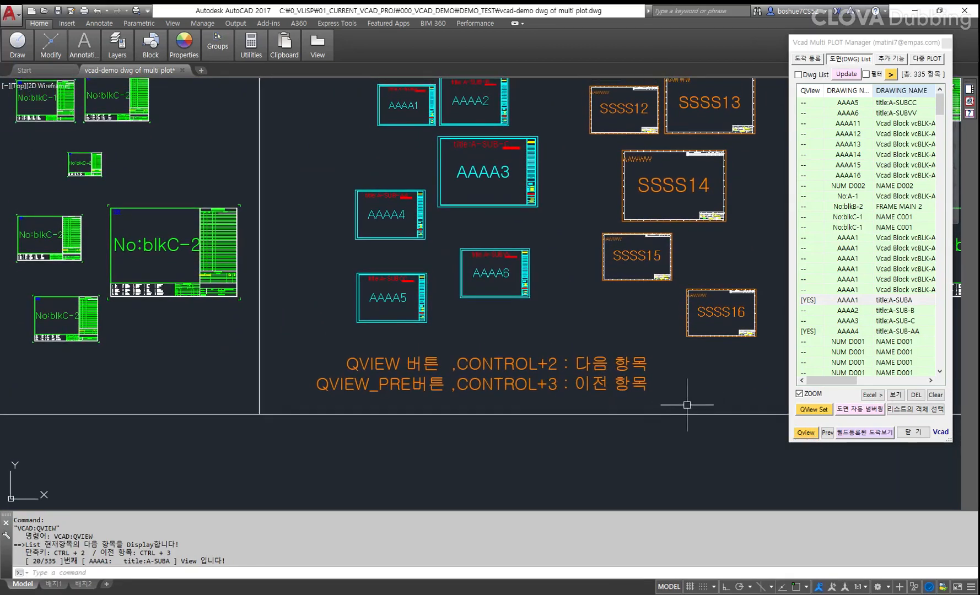
key("F5")
left_click_drag(776, 426, 826, 444)
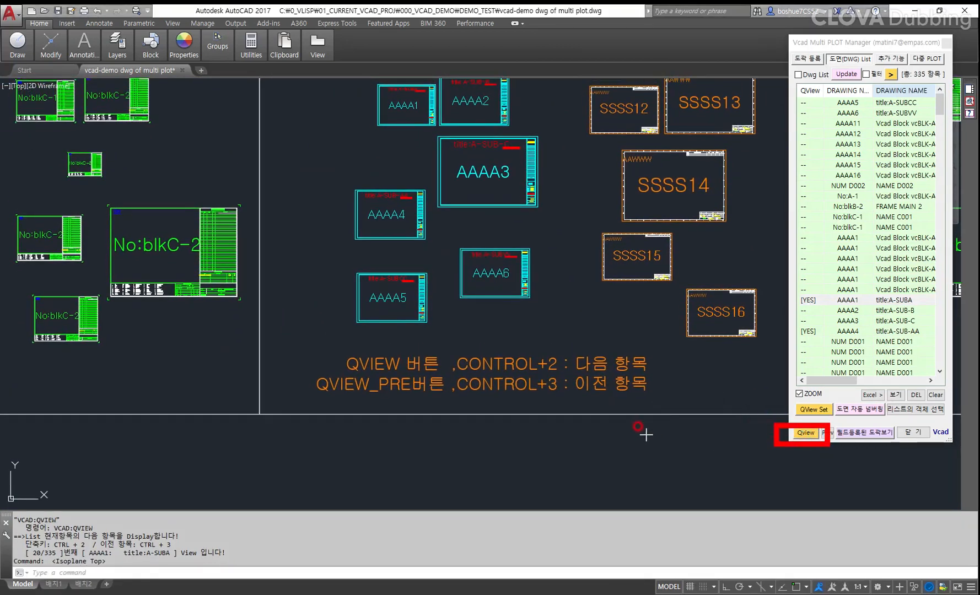
left_click(670, 334)
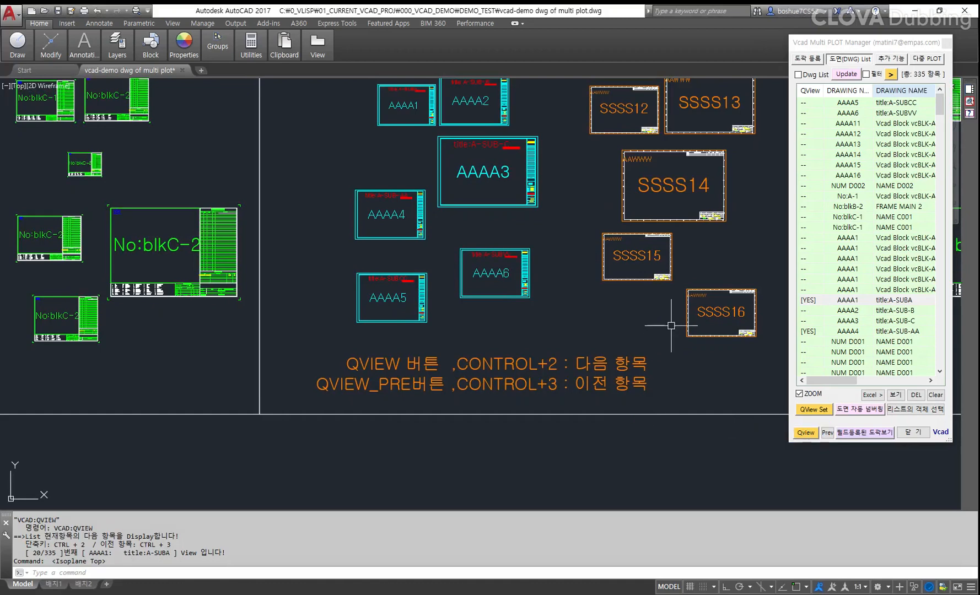
middle_click_drag(672, 326, 674, 382)
View the next marked drawing, turn the ZOOM option off, and continue cycling between AAAA1 and AAAA4
left_click(806, 431)
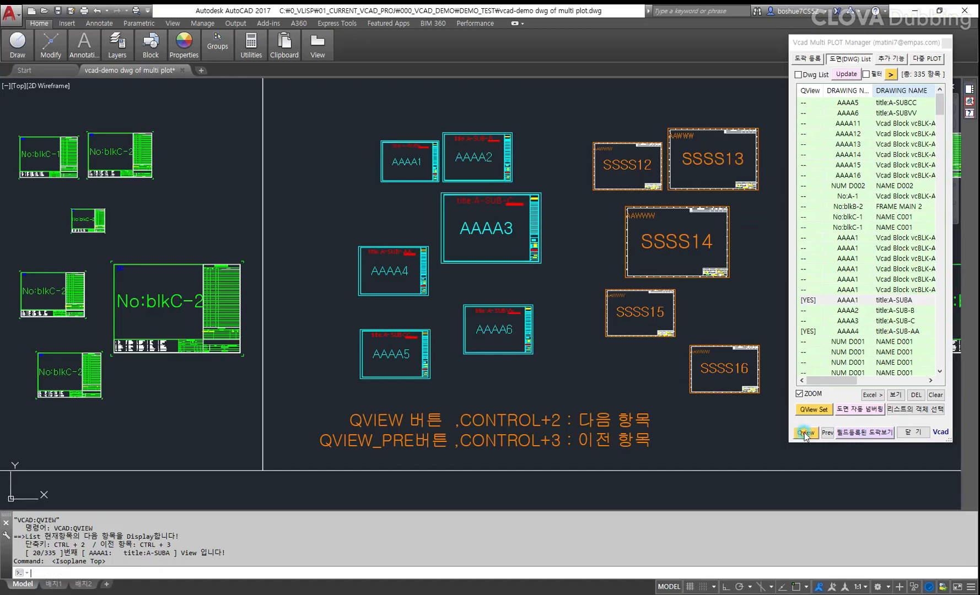
left_click(799, 394)
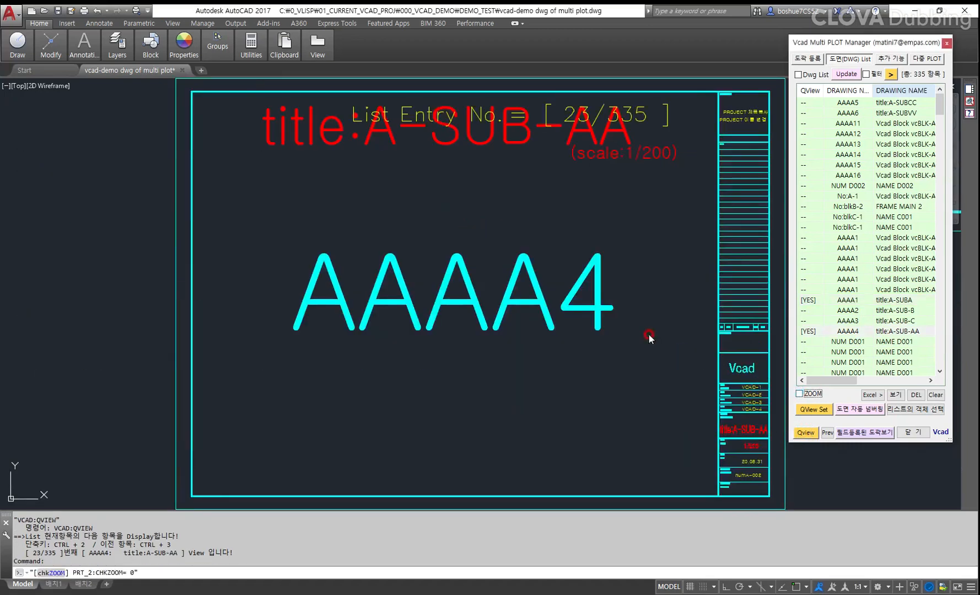
scroll(649, 337, "down", 10)
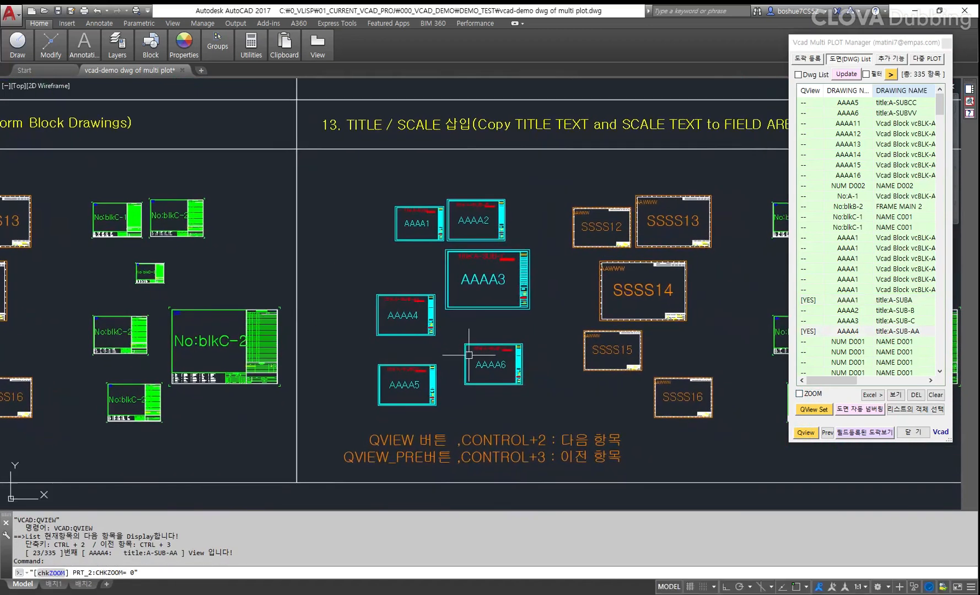
left_click(814, 433)
left_click(814, 433)
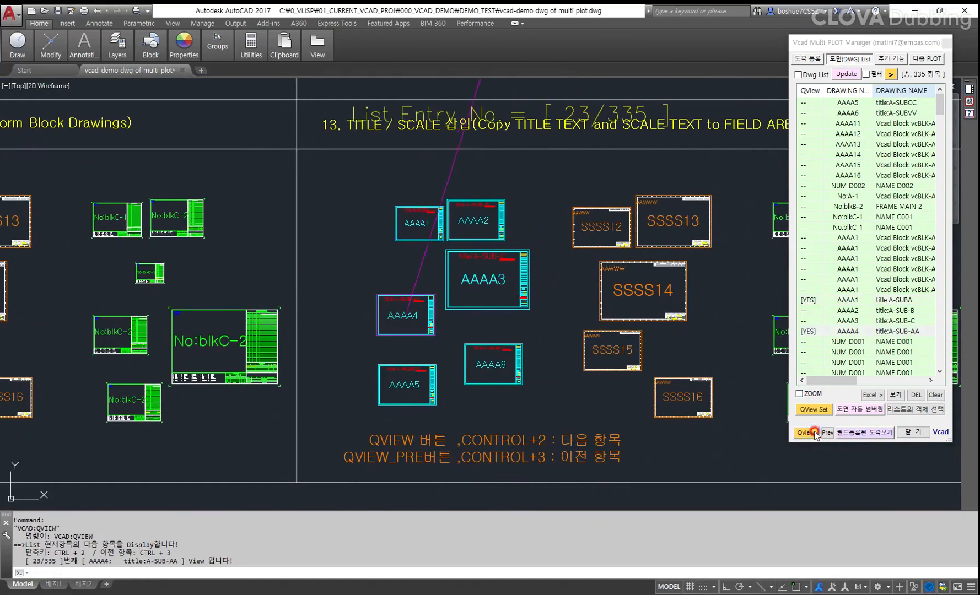
Add AAAA3 (title:A-SUB-C) to the QView marks and cycle through the three marked drawings
left_click(811, 320)
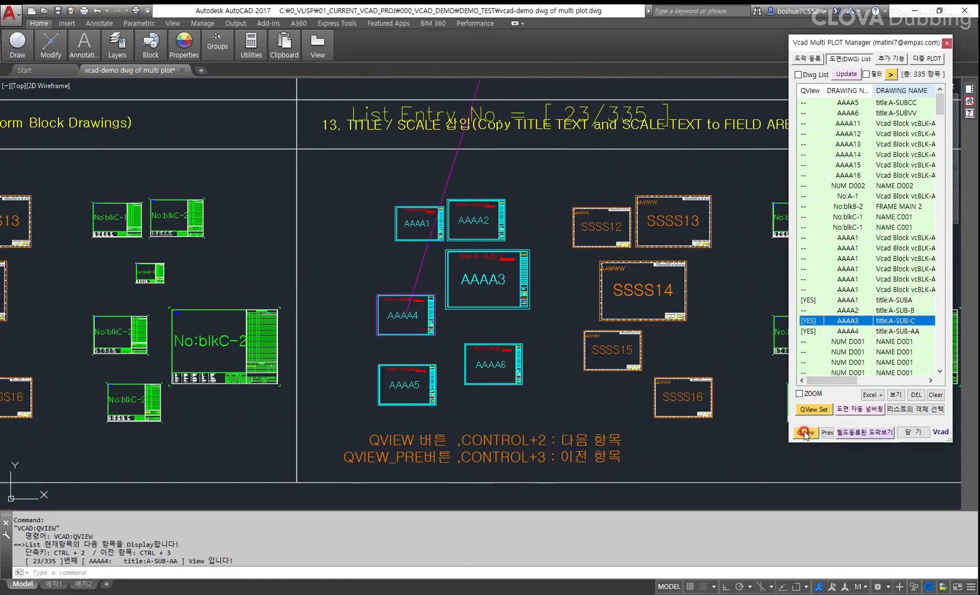
left_click(805, 433)
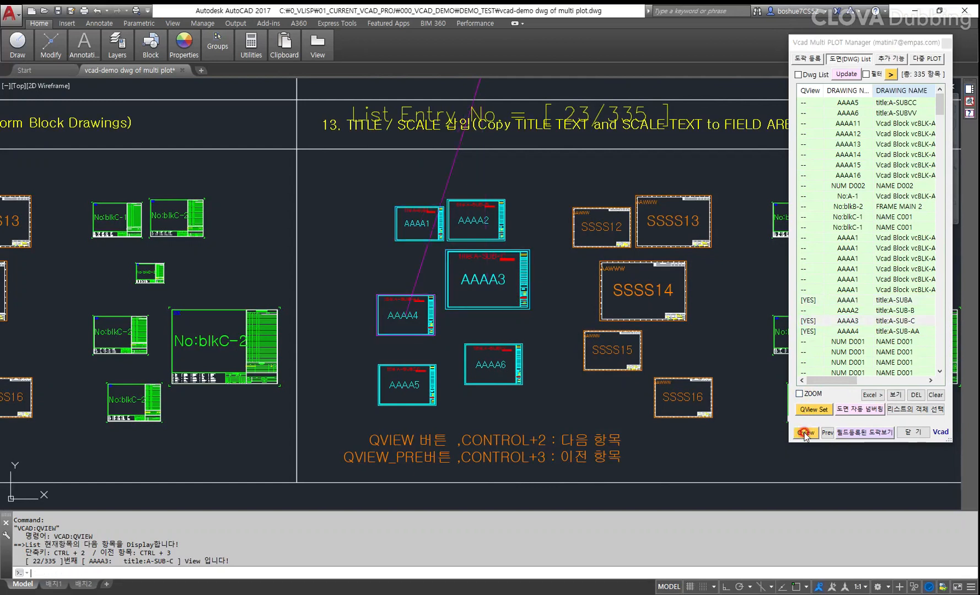
left_click(804, 433)
left_click(804, 433)
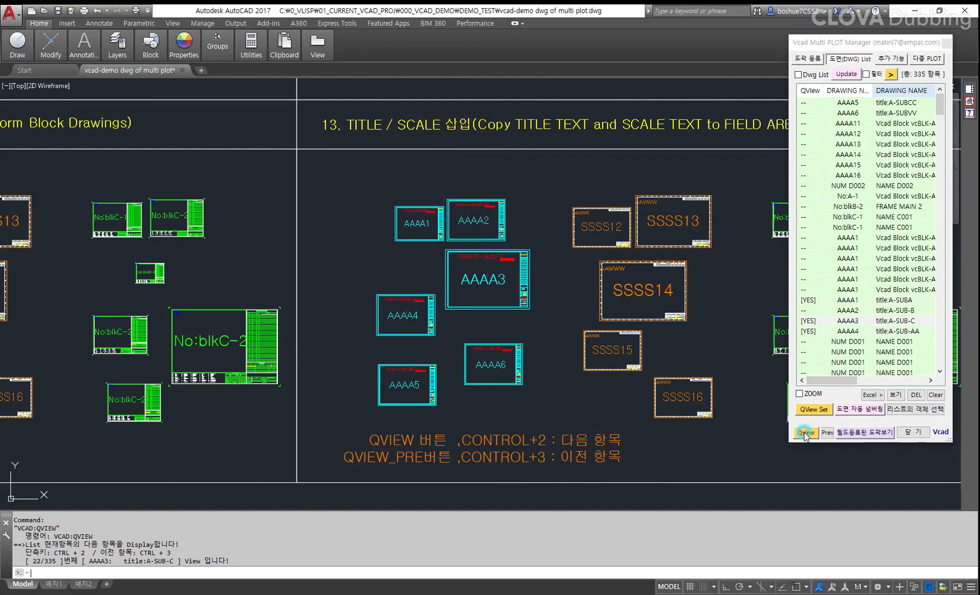
left_click(801, 432)
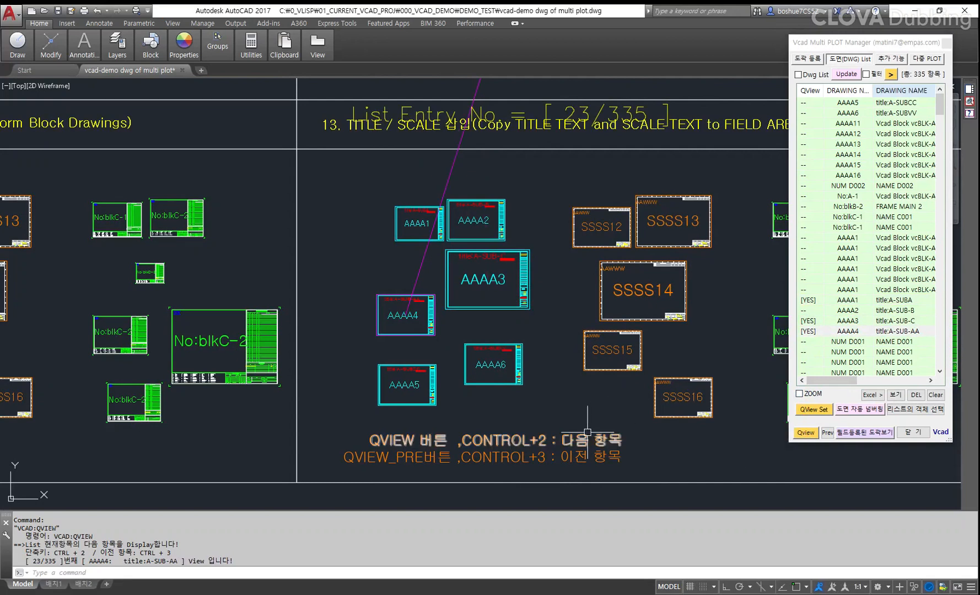
Cycle forward repeatedly through the marked drawings with the QVIEW next-item shortcut described in the note
key("F5")
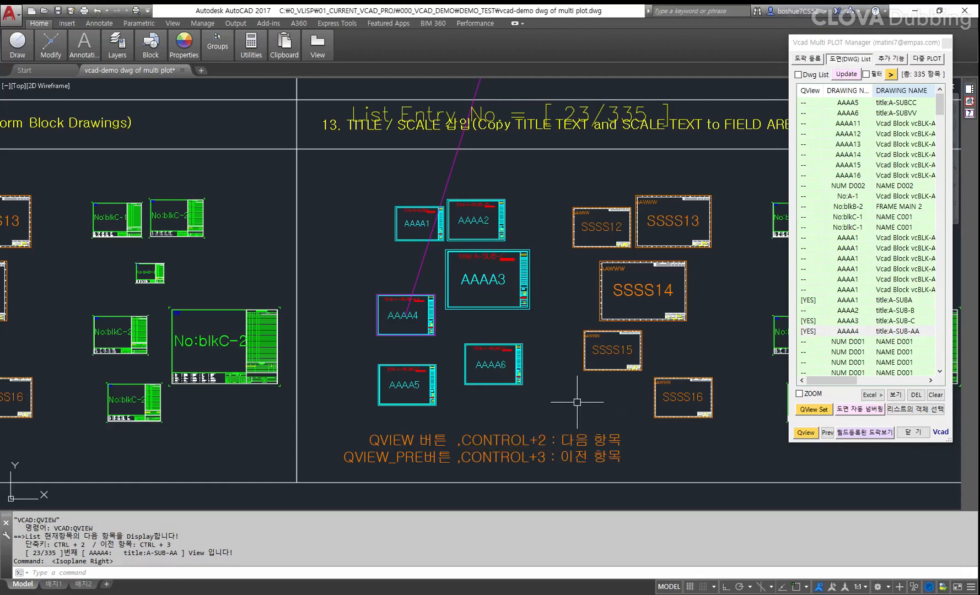
key("ctrl+2")
key("ctrl+2")
key("ctrl+2")
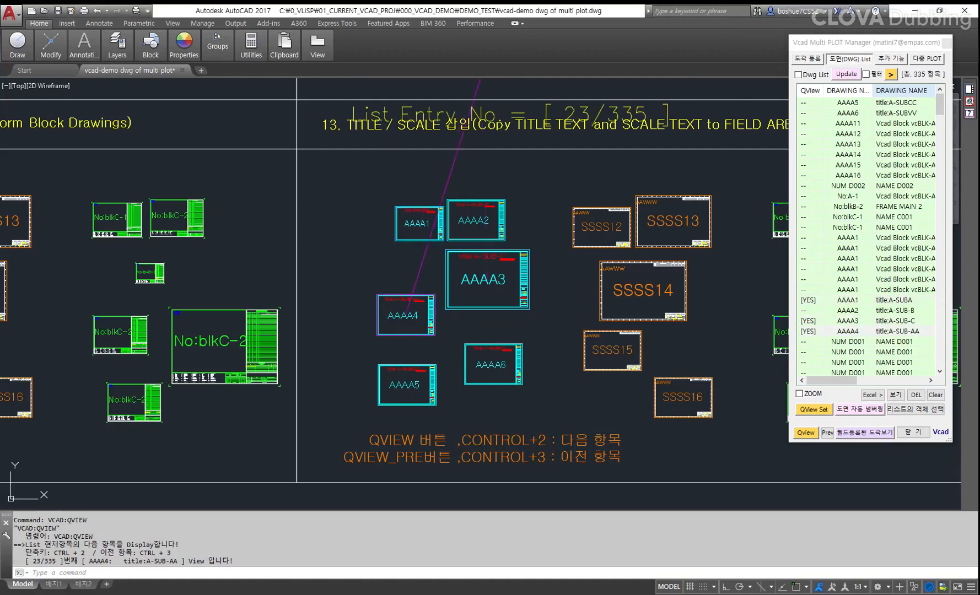
key("ctrl+2")
key("ctrl+2")
key("ctrl+2")
key("ctrl+2")
key("ctrl+2")
key("ctrl+2")
Step Qview back to the previous marked drawing, AAAA3
left_click(813, 438)
left_click(827, 434)
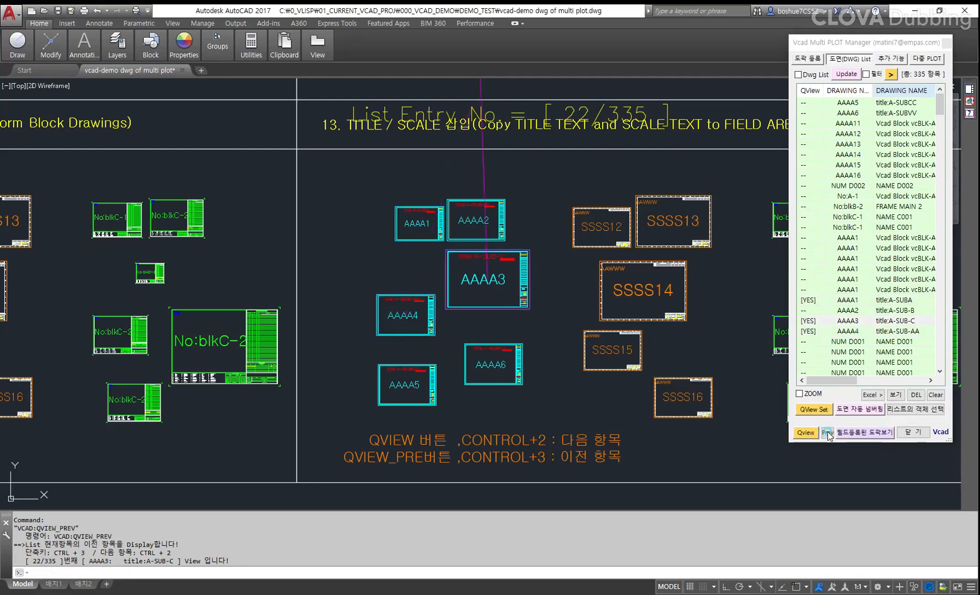
Cycle backward repeatedly through the marked drawings AAAA1, AAAA3 and AAAA4 with the Qview previous command
left_click(827, 434)
left_click(828, 435)
left_click(828, 434)
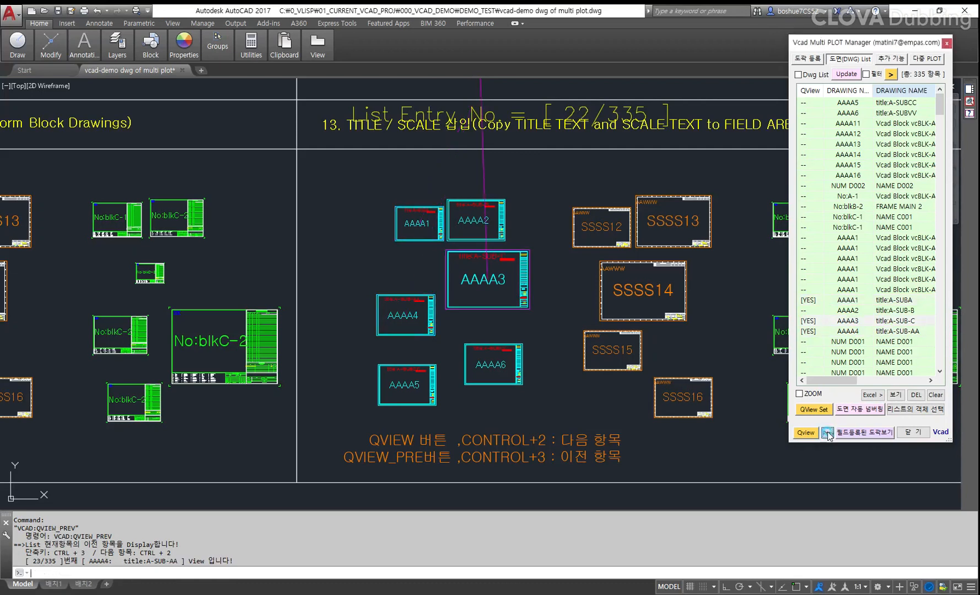
left_click(828, 434)
left_click(828, 435)
left_click(828, 434)
left_click(827, 434)
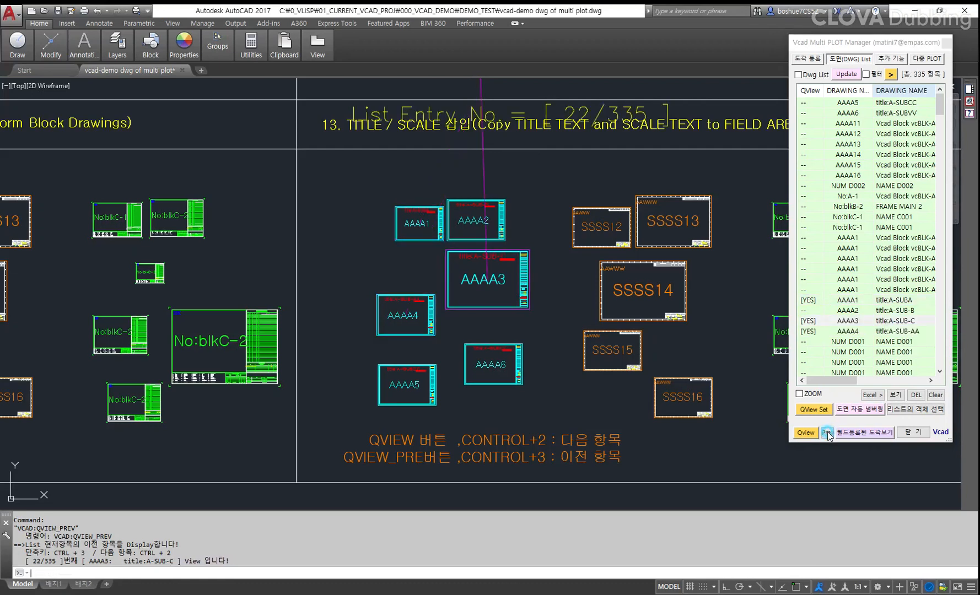
left_click(827, 433)
left_click(828, 433)
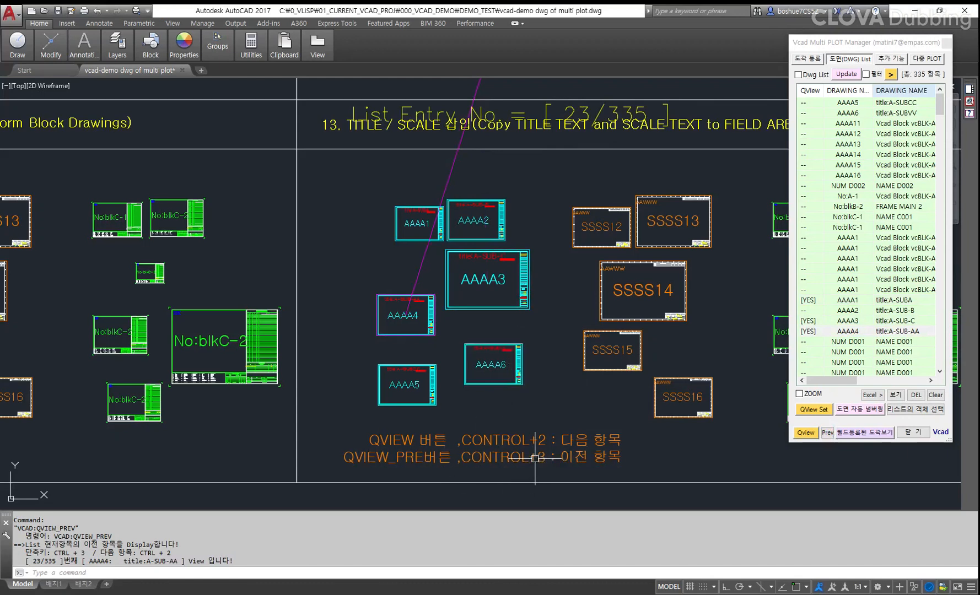
Step backward through the marked drawings to AAAA3 and AAAA1 with the QVIEW_PRE previous-item shortcut described in the note
key("ctrl+e")
left_click_drag(456, 443, 556, 471)
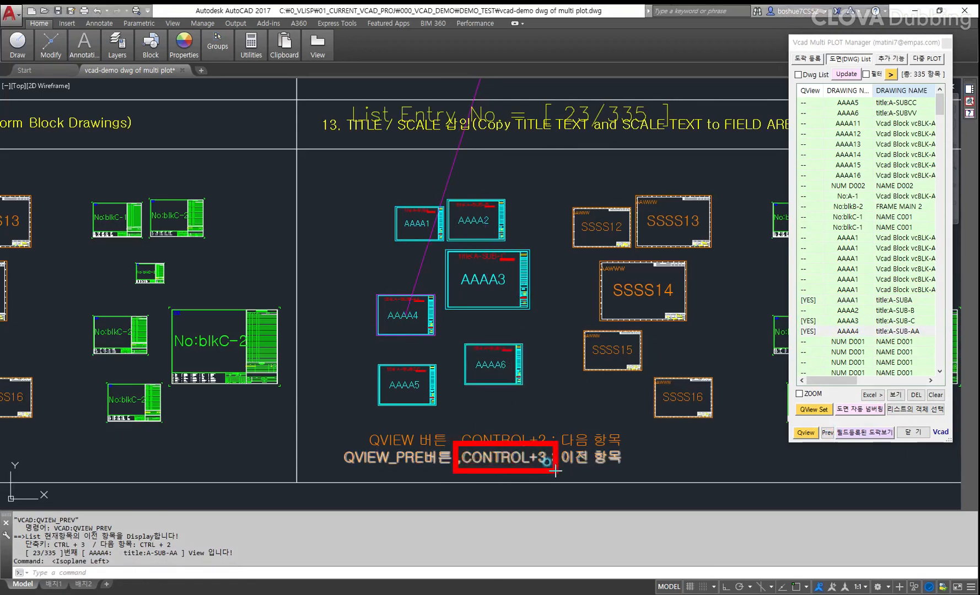
key("Escape")
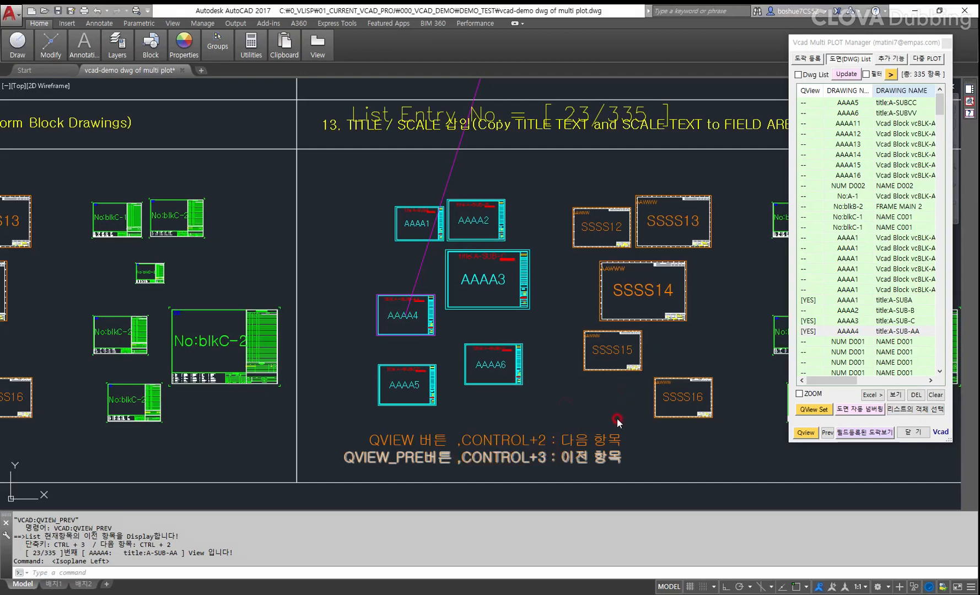
key("ctrl+3")
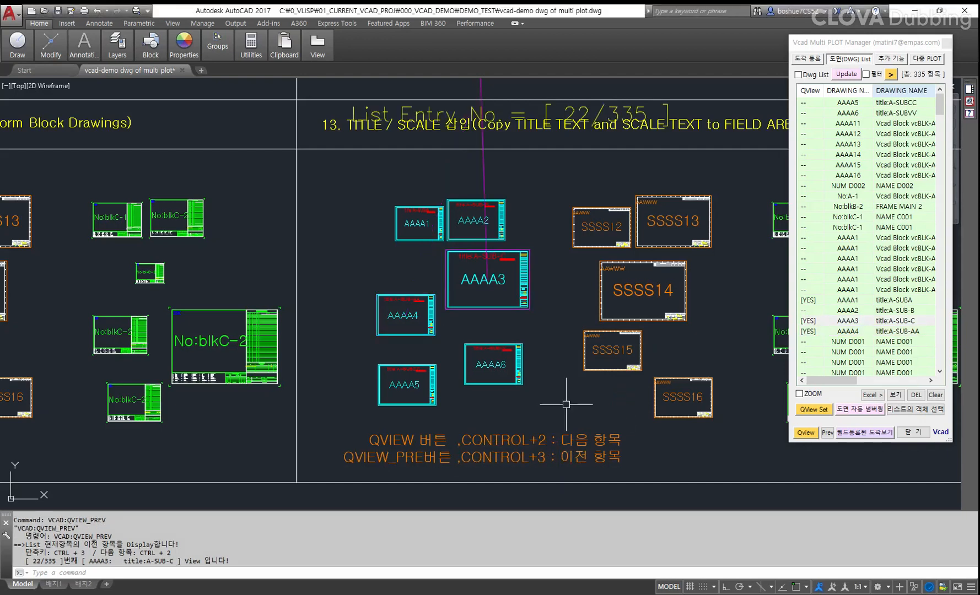
key("ctrl+3")
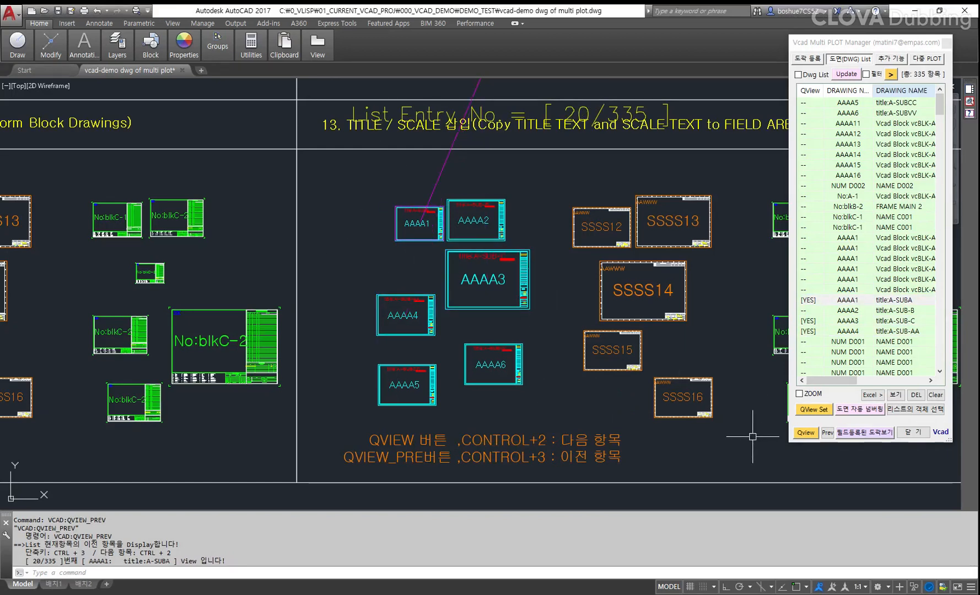
key("ctrl+e")
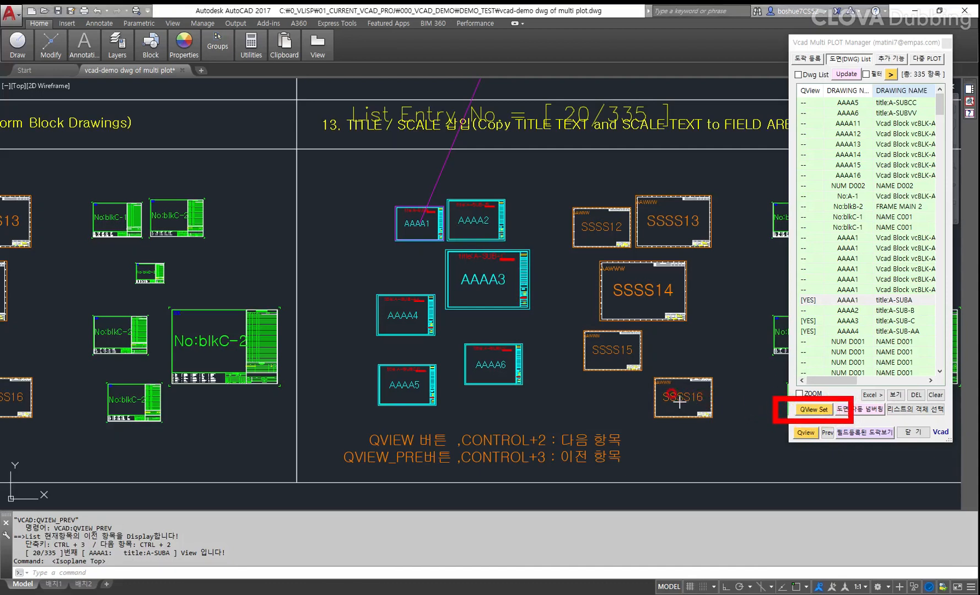
Sort the list with QView-marked drawings first, and use QView Set with a window selection to list only drawings AAAA1 to AAAA6
left_click(812, 101)
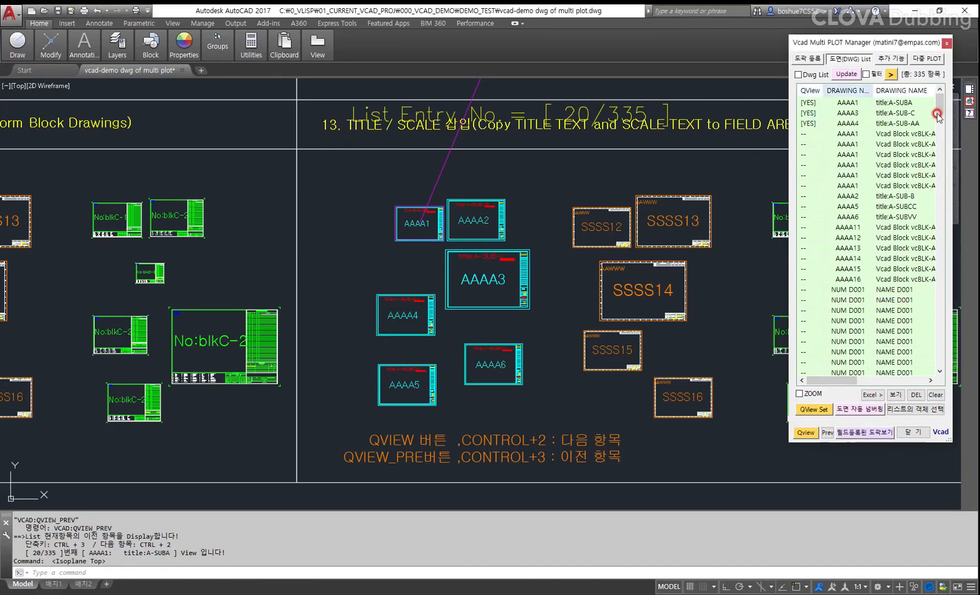
mouse_move(937, 115)
left_mouse_down()
mouse_move(947, 118)
mouse_move(943, 109)
left_mouse_up()
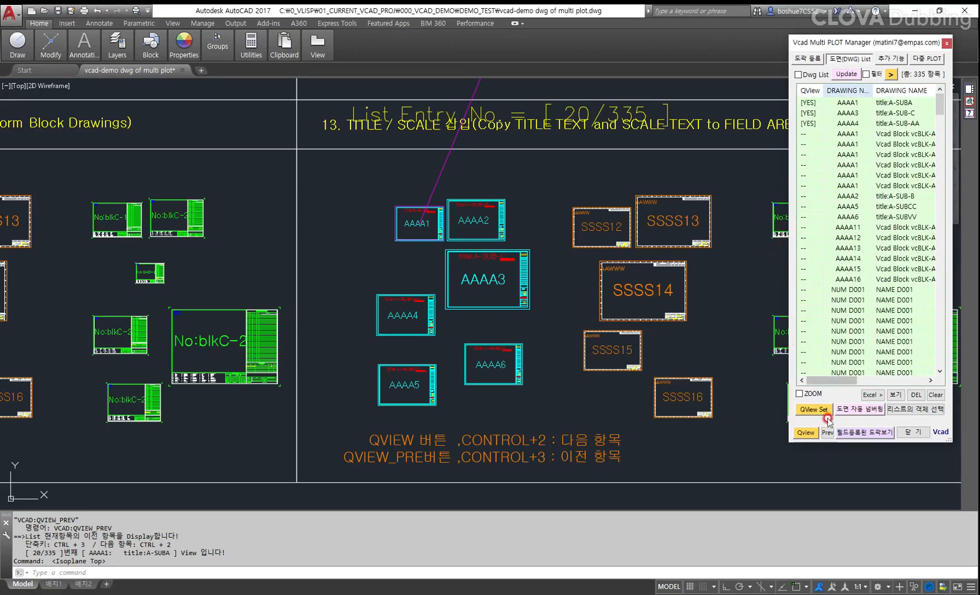
left_click(811, 410)
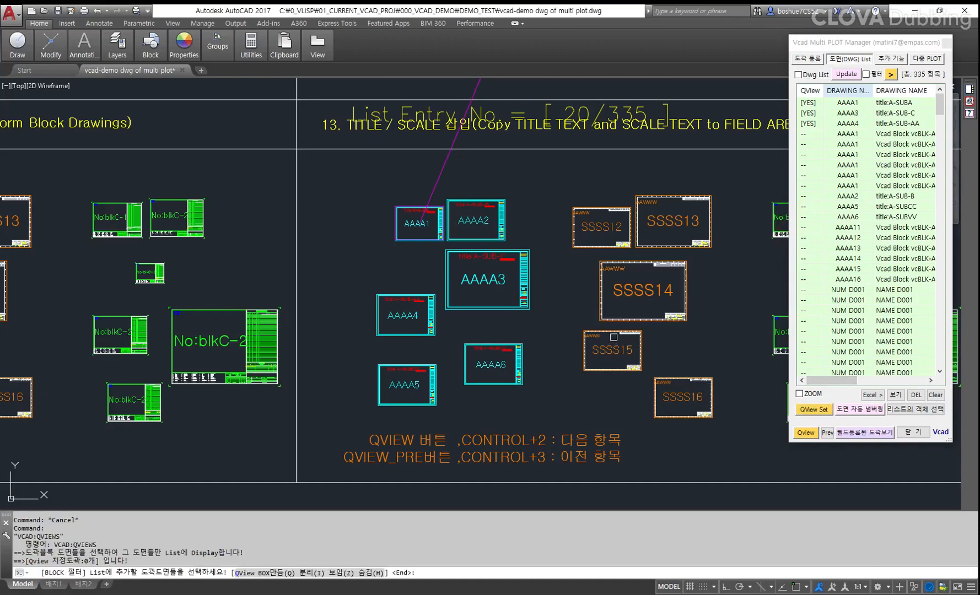
middle_click_drag(613, 333, 553, 334)
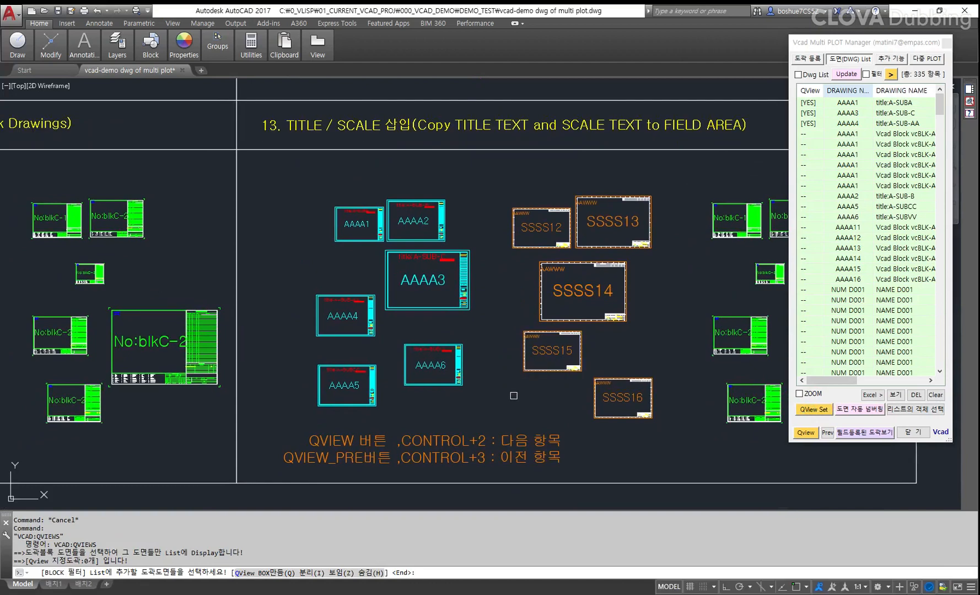
left_click_drag(489, 410, 324, 224)
key("Return")
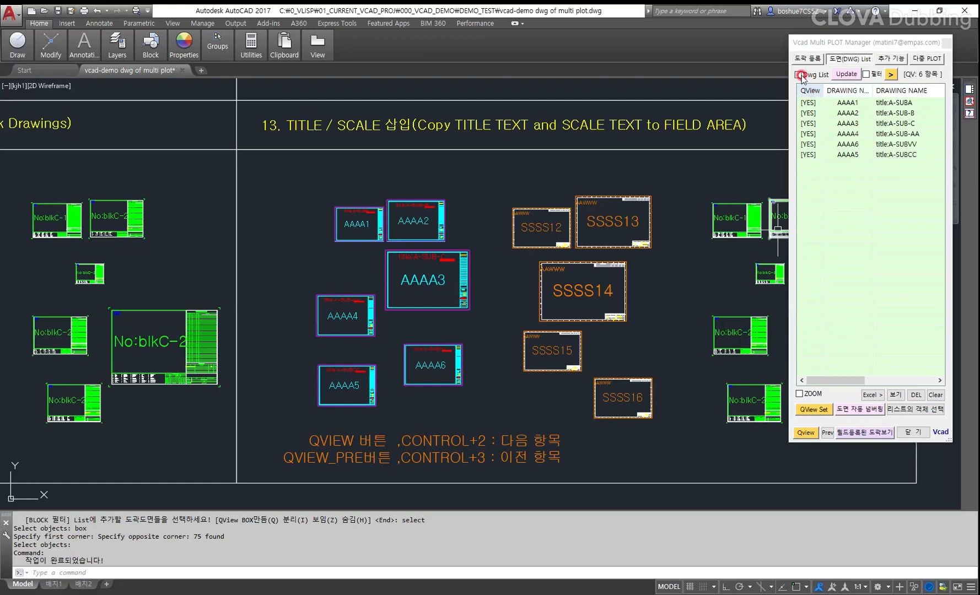
Cycle Qview forward repeatedly through the six listed drawings AAAA1 to AAAA6
left_click(806, 433)
left_click(806, 434)
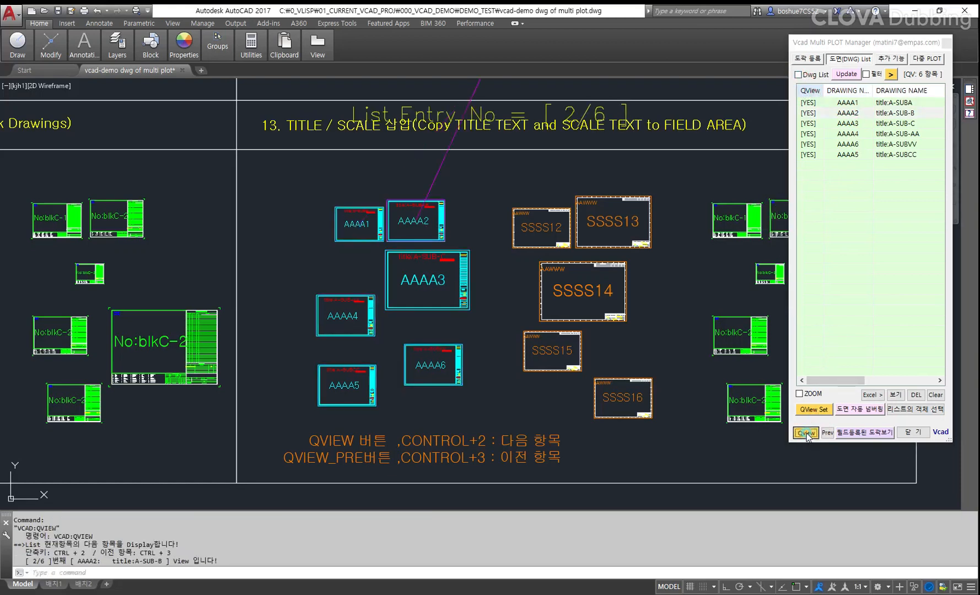
left_click(805, 434)
left_click(806, 433)
left_click(806, 433)
left_click(806, 433)
left_click(806, 433)
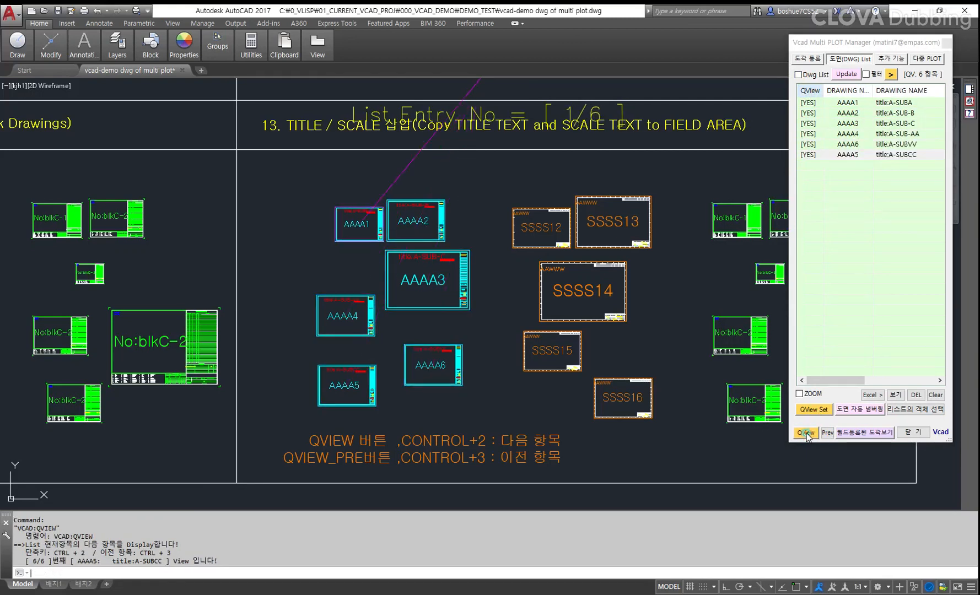
left_click(806, 433)
left_click(805, 433)
left_click(806, 433)
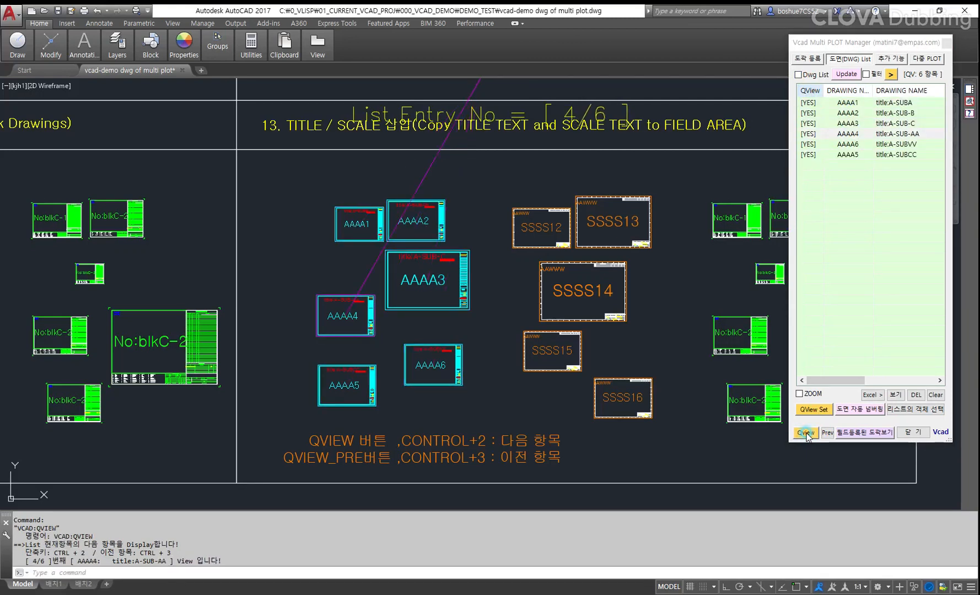
left_click(806, 433)
left_click(805, 433)
left_click(806, 433)
left_click(806, 433)
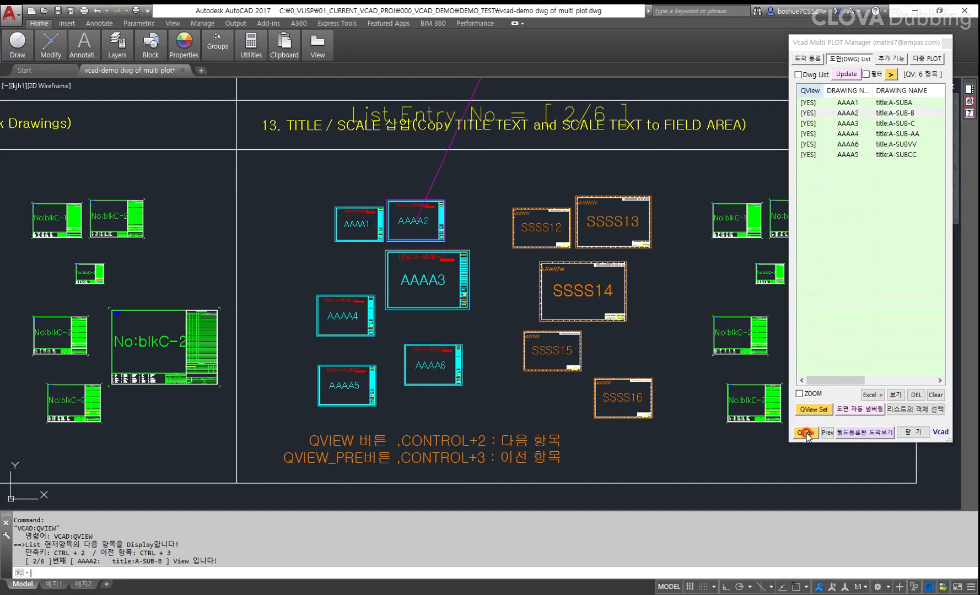
Sort the list by drawing number and step Qview forward in that order to AAAA6
left_click(872, 175)
left_click(847, 91)
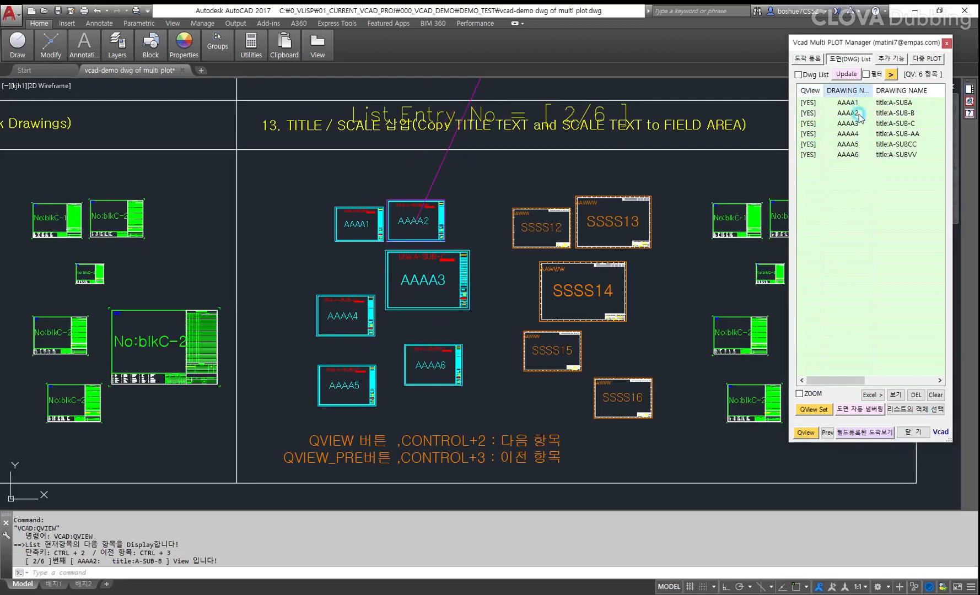
left_click(806, 433)
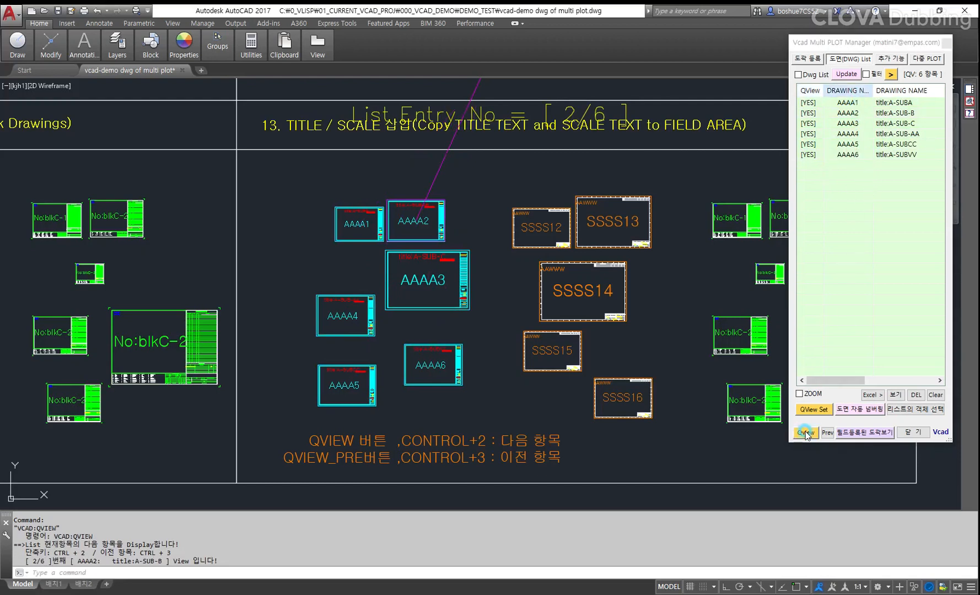
left_click(805, 433)
left_click(805, 433)
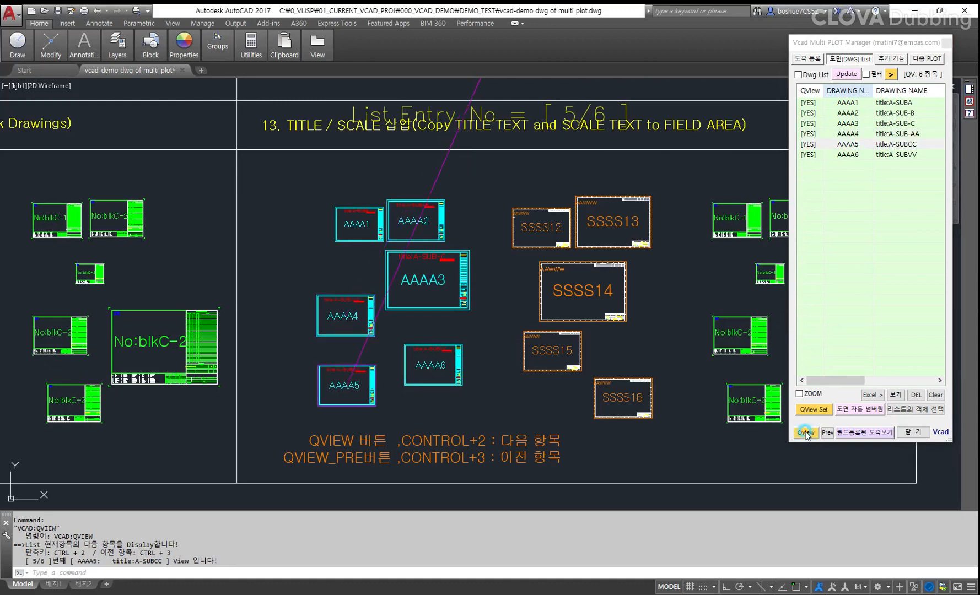
left_click(805, 433)
Delete AAAA5 and AAAA6 from the list only, keeping them in the QView memory
left_click(822, 146)
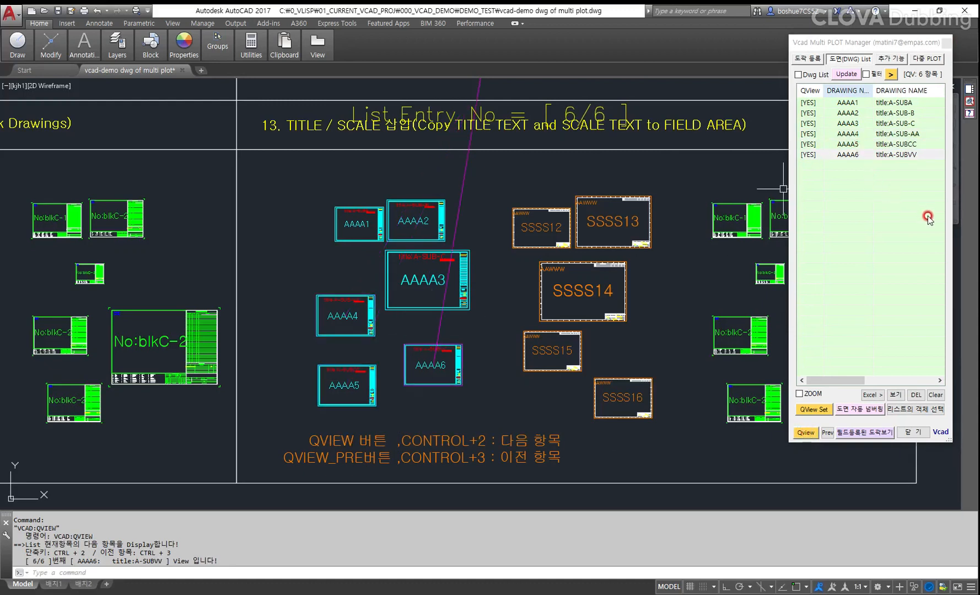
left_click(851, 148, "ctrl")
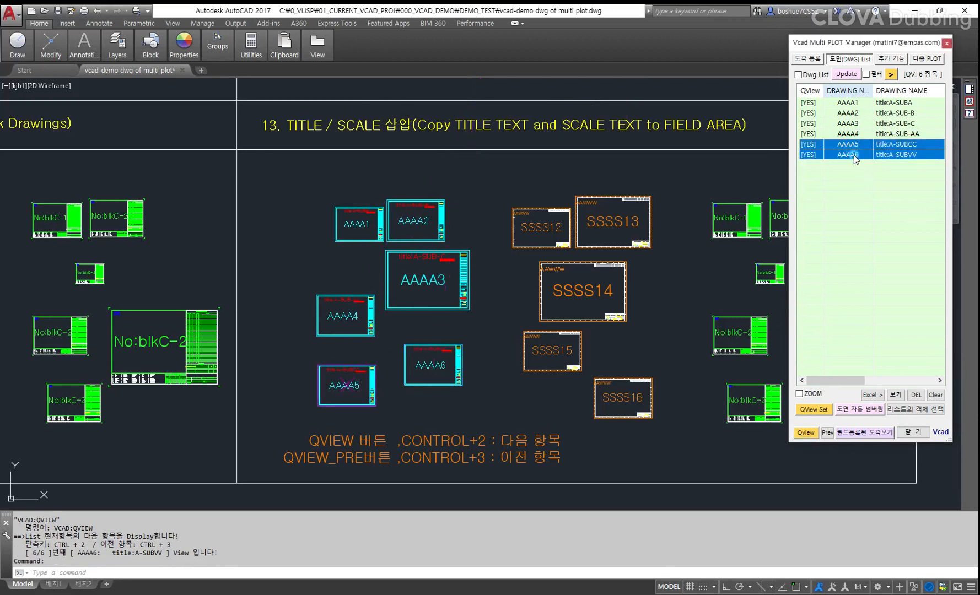
left_click(854, 155, "ctrl")
left_click(854, 158, "ctrl")
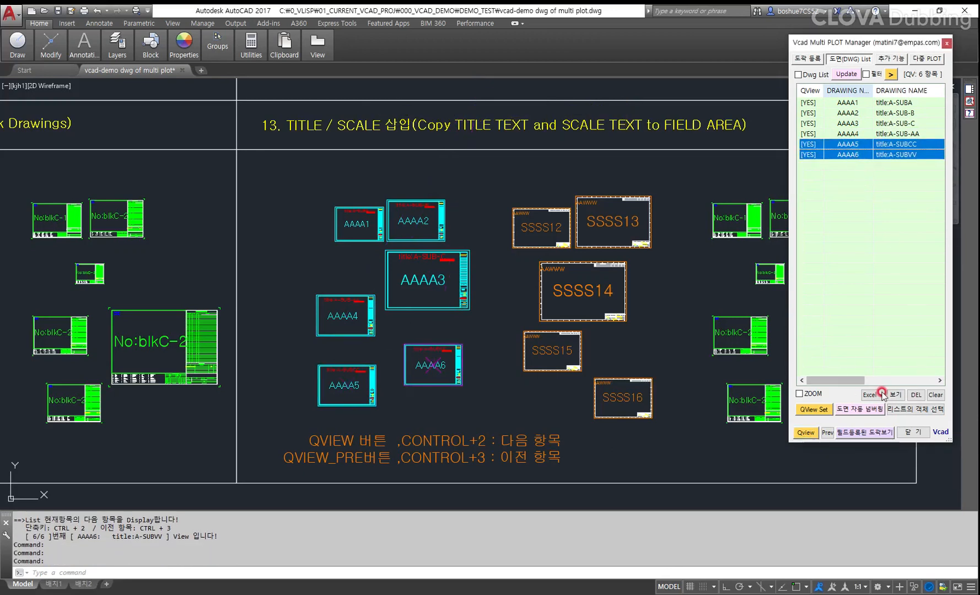
left_click(915, 394)
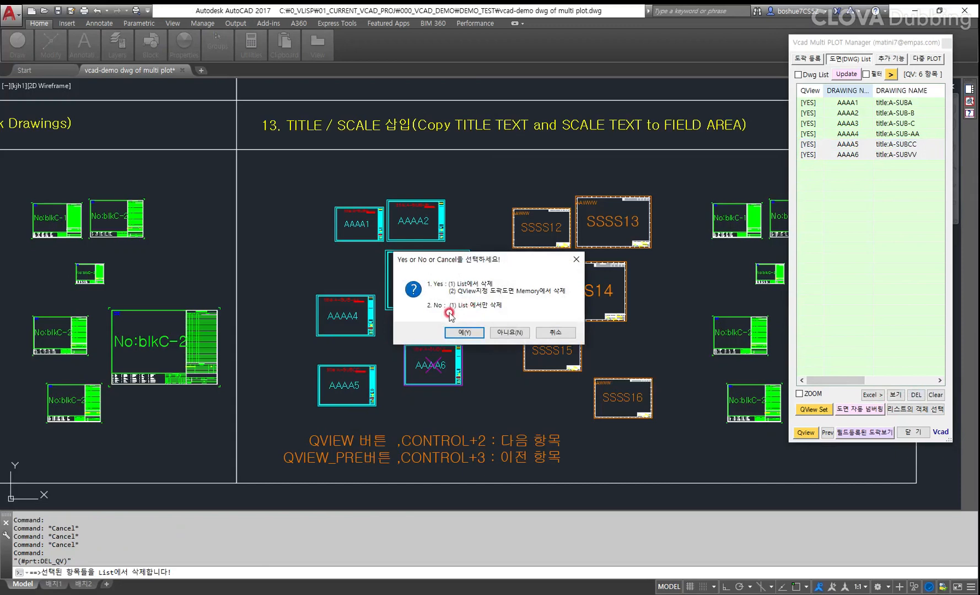
left_click(513, 333)
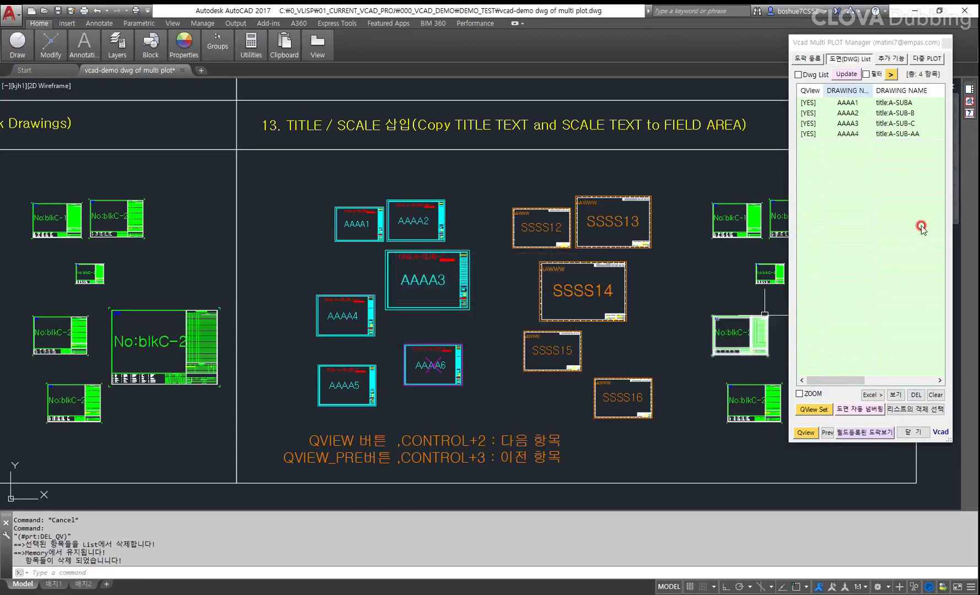
Cycle Qview through the four drawings left in the list, AAAA1 to AAAA4
left_click(806, 432)
left_click(806, 432)
left_click(805, 433)
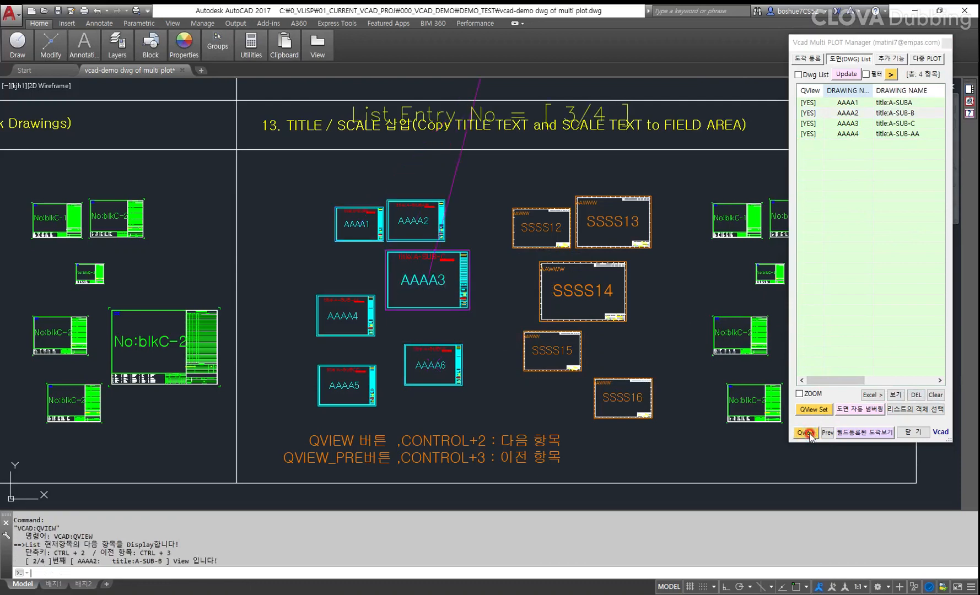
left_click(805, 433)
left_click(805, 433)
left_click(806, 433)
left_click(806, 433)
left_click(805, 432)
left_click(827, 432)
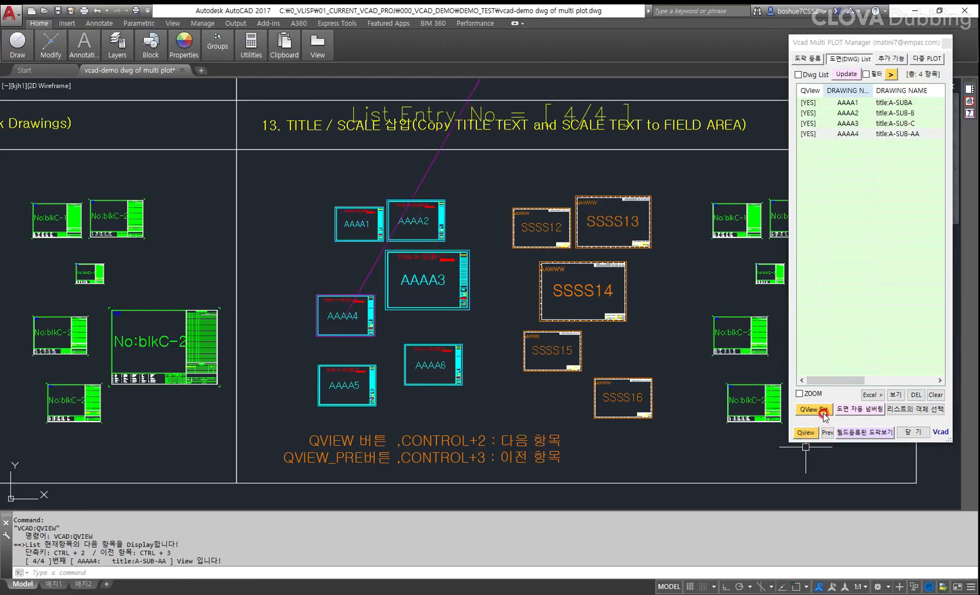
Reload the stored QView drawings into the list using the current LIST (G) option of QView Set
left_click(824, 412)
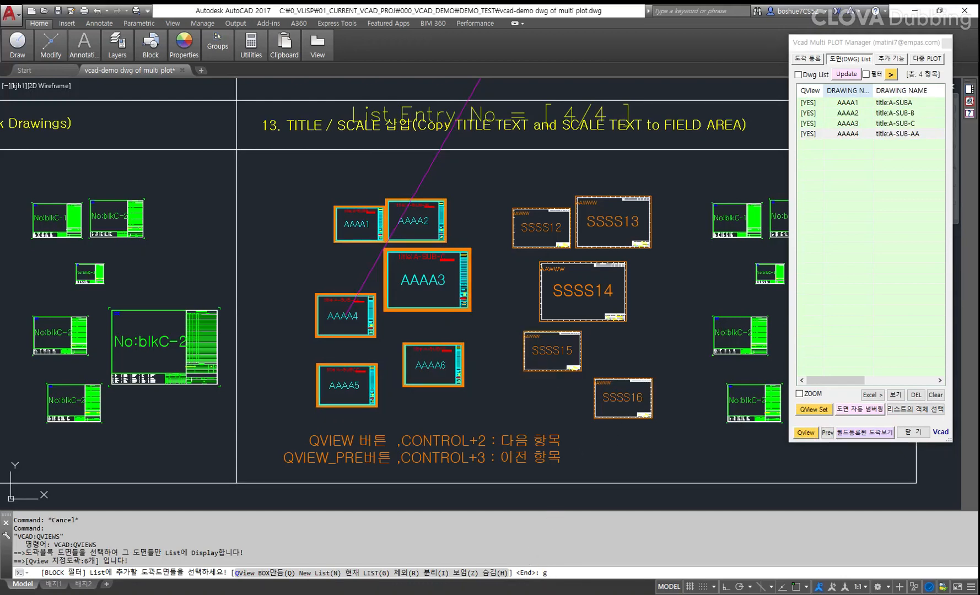
key("Return")
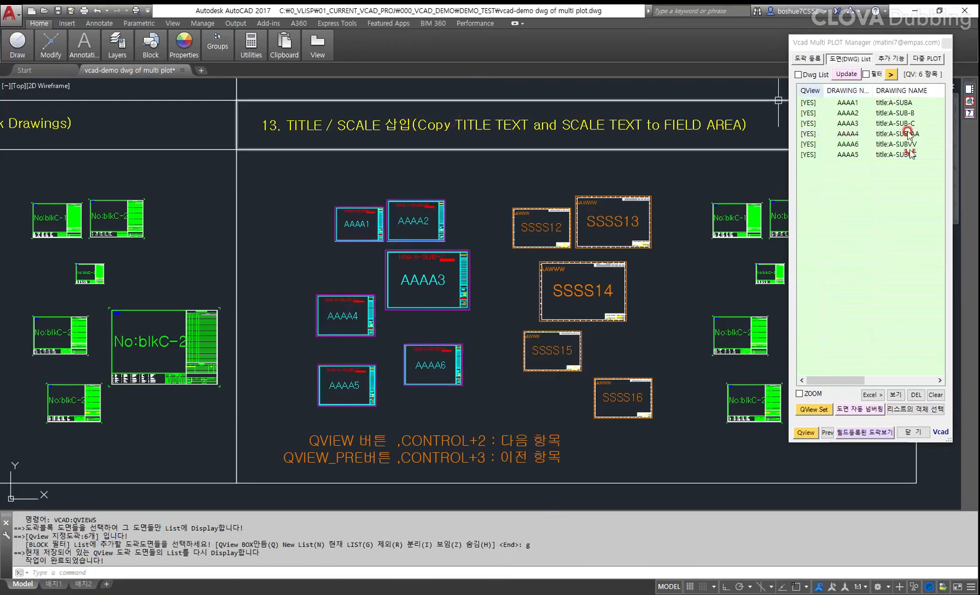
Step Qview forward repeatedly through the reloaded drawings, including AAAA5 and AAAA6
left_click(806, 433)
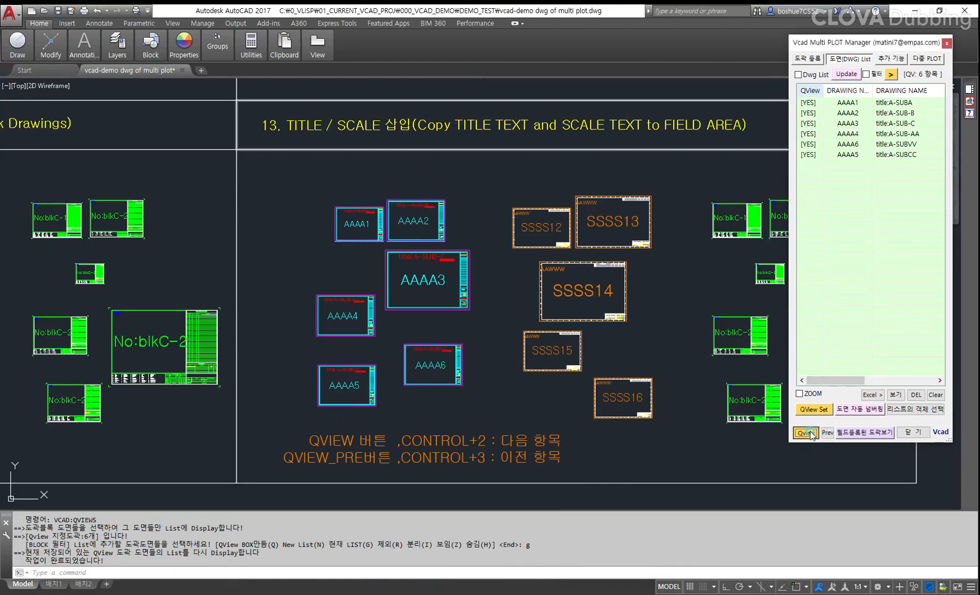
left_click(808, 433)
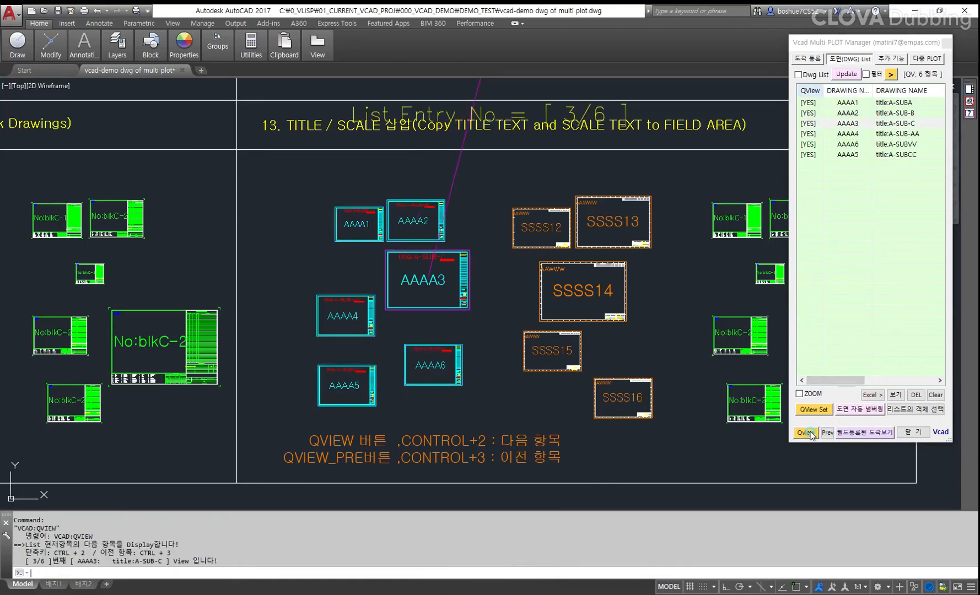
left_click(809, 433)
left_click(809, 433)
left_click(809, 433)
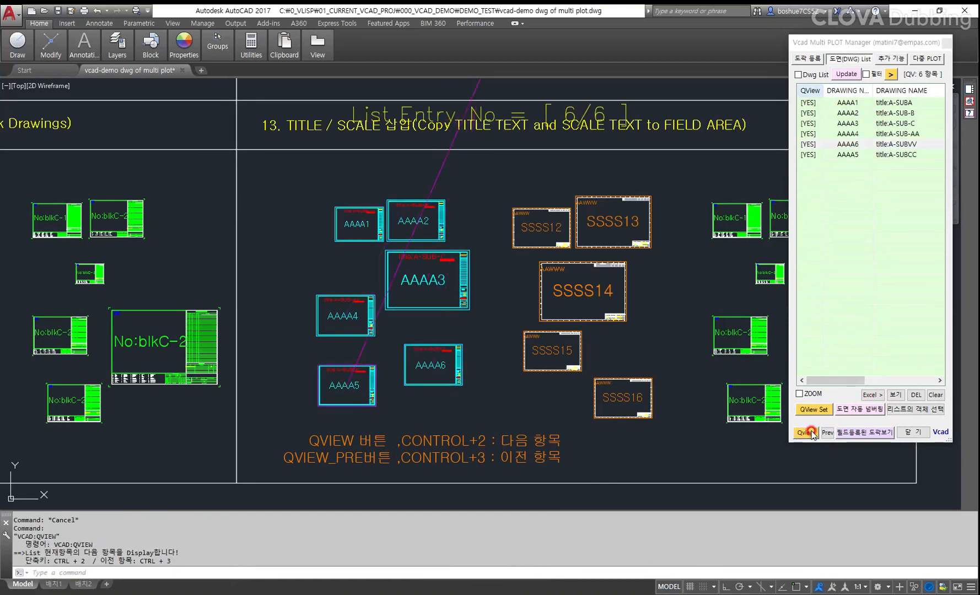
key("ctrl+2")
key("ctrl+2")
key("ctrl+2")
key("ctrl+2")
key("ctrl+2")
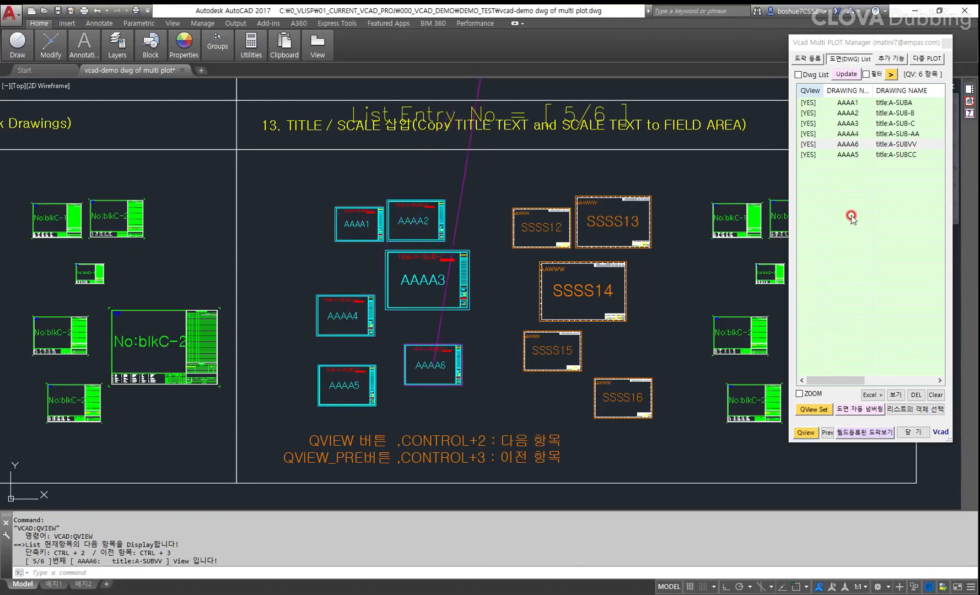
Remove the QView marks from AAAA4, AAAA6 and AAAA5, and step Qview to the marked drawing AAAA1
left_click(810, 133)
left_click(809, 144)
left_click(812, 154)
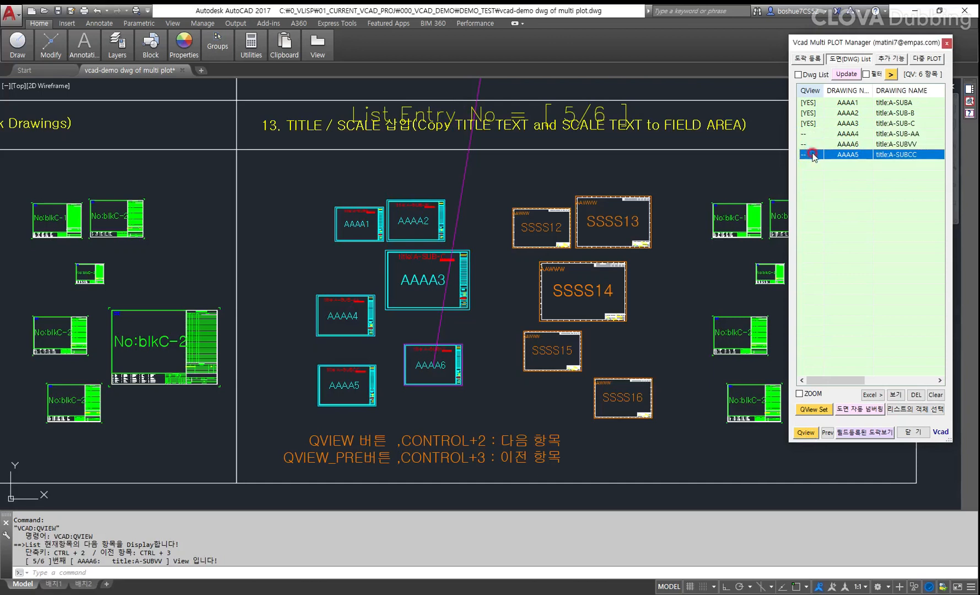
left_click(795, 433)
left_click(798, 433)
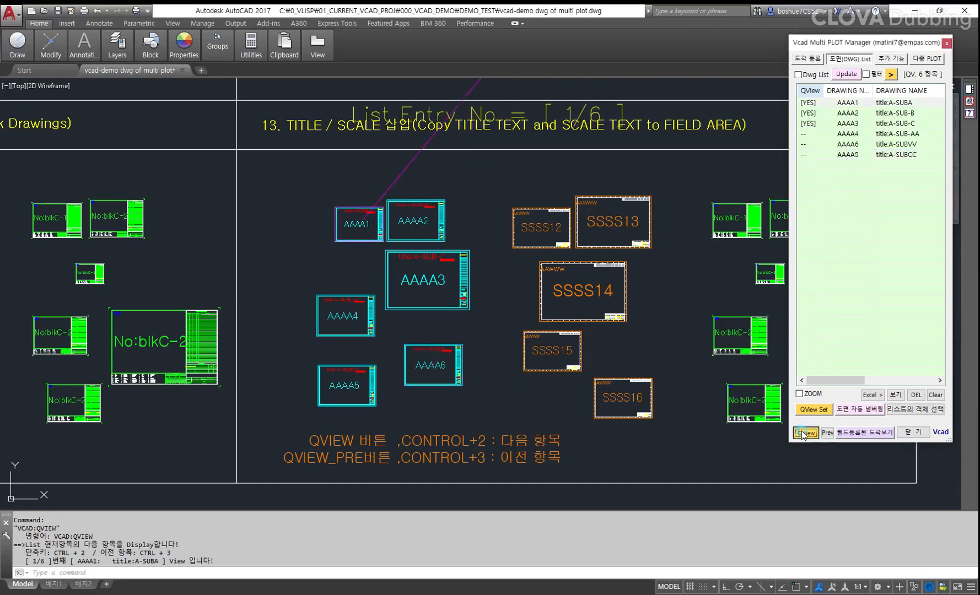
Step Qview forward through the marked drawings to AAAA3, and check stepping back through them with Prev
left_click(800, 434)
left_click(803, 434)
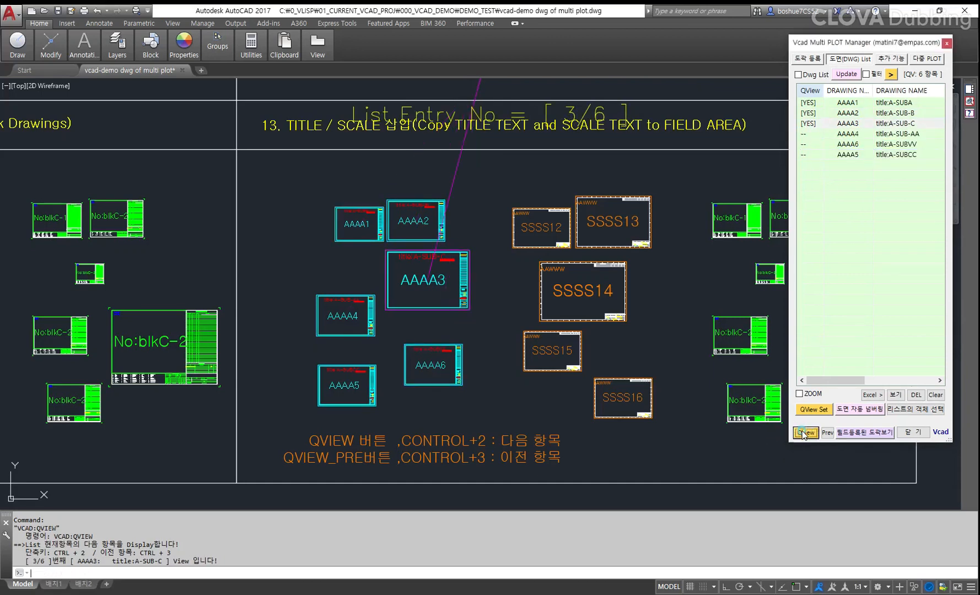
left_click(802, 434)
left_click(803, 435)
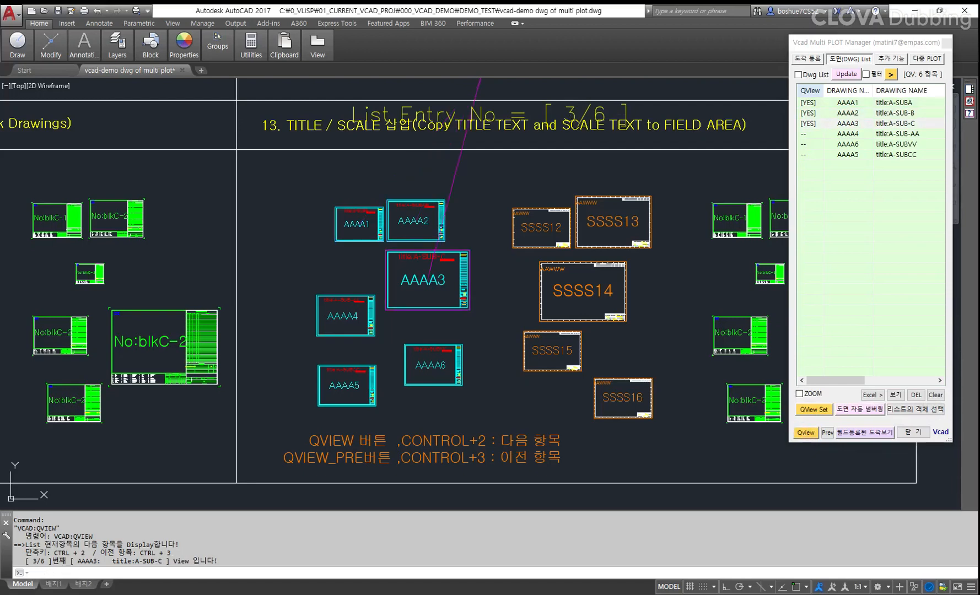
left_click(830, 435)
left_click(830, 434)
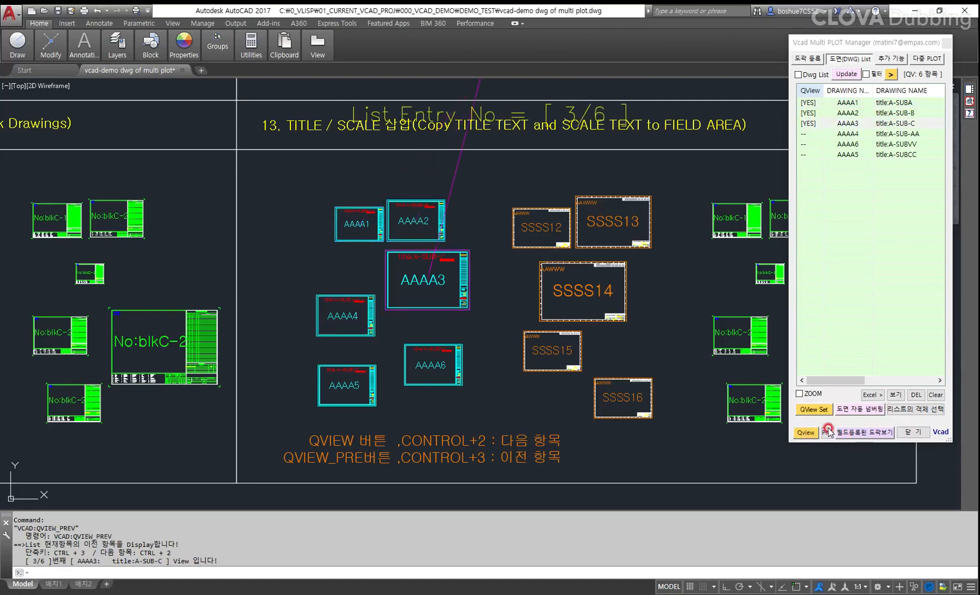
Turn on the ZOOM option and step Qview through the marked drawings AAAA1, AAAA2 and AAAA3
left_click(799, 393)
left_click(806, 433)
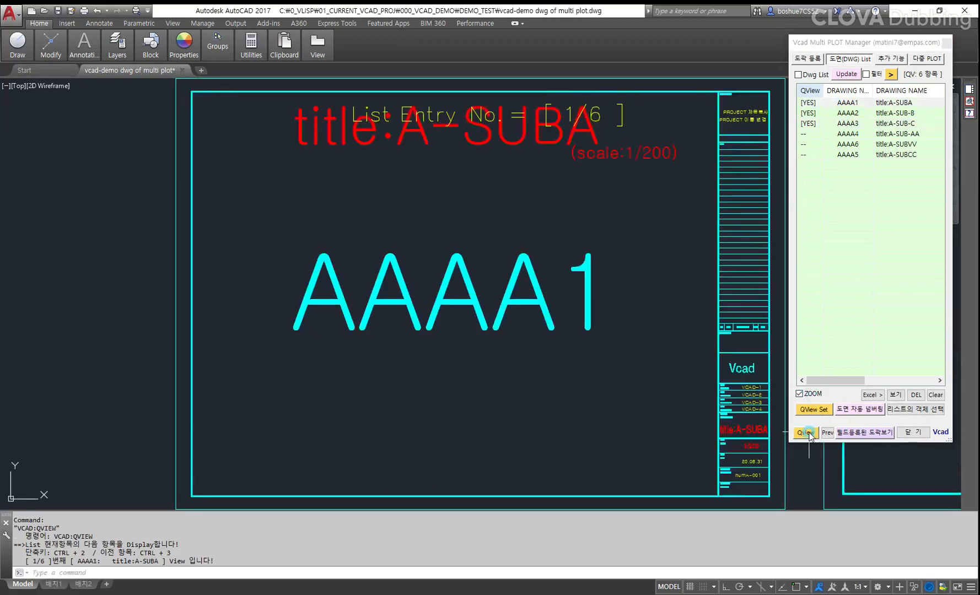
left_click(806, 433)
left_click(806, 433)
scroll(600, 329, "down", 6)
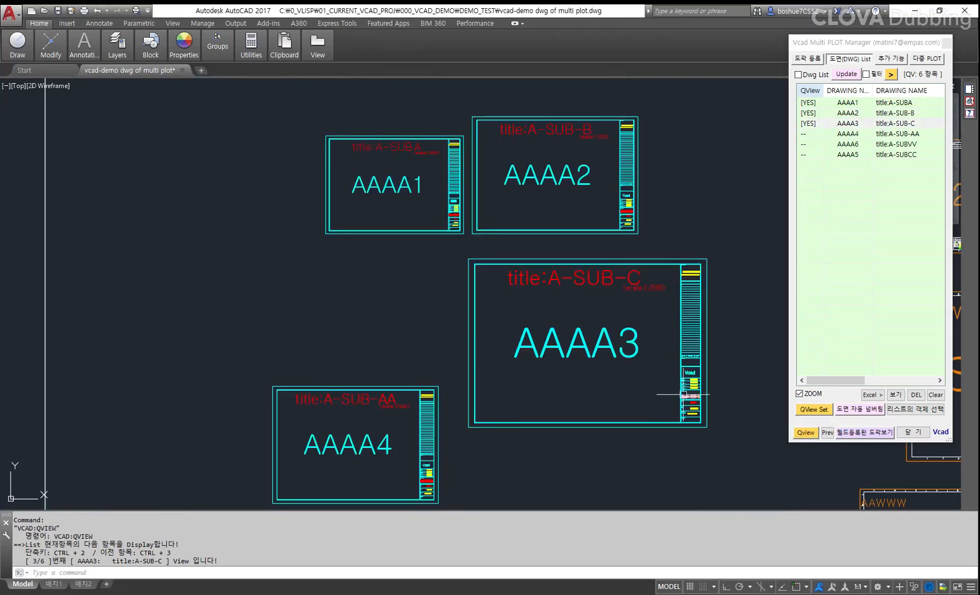
Add the frames SSSS12 and SSSS13 to the current QView list by window-selecting them with QView Set
scroll(600, 329, "up", 3)
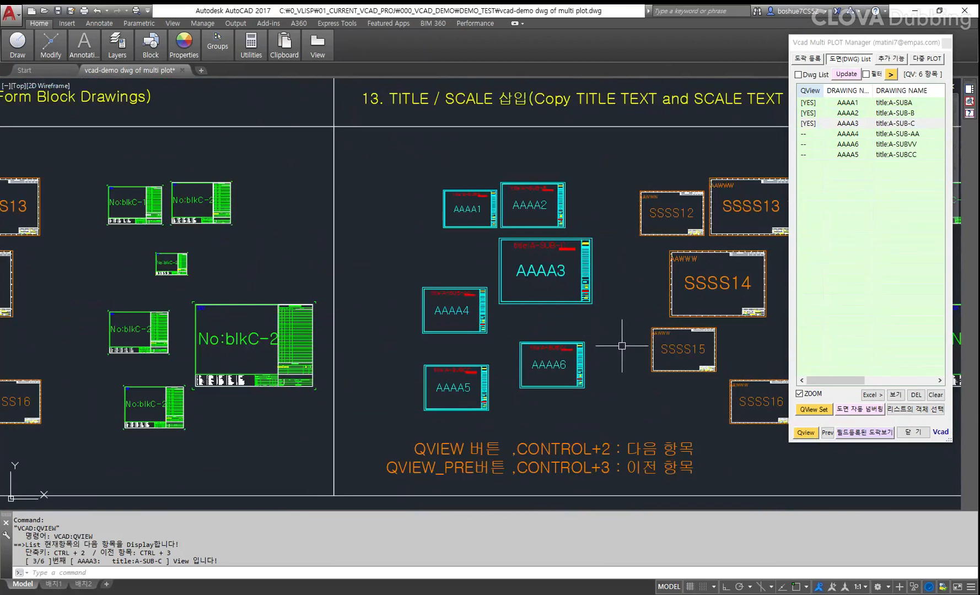
middle_click_drag(622, 345, 610, 348)
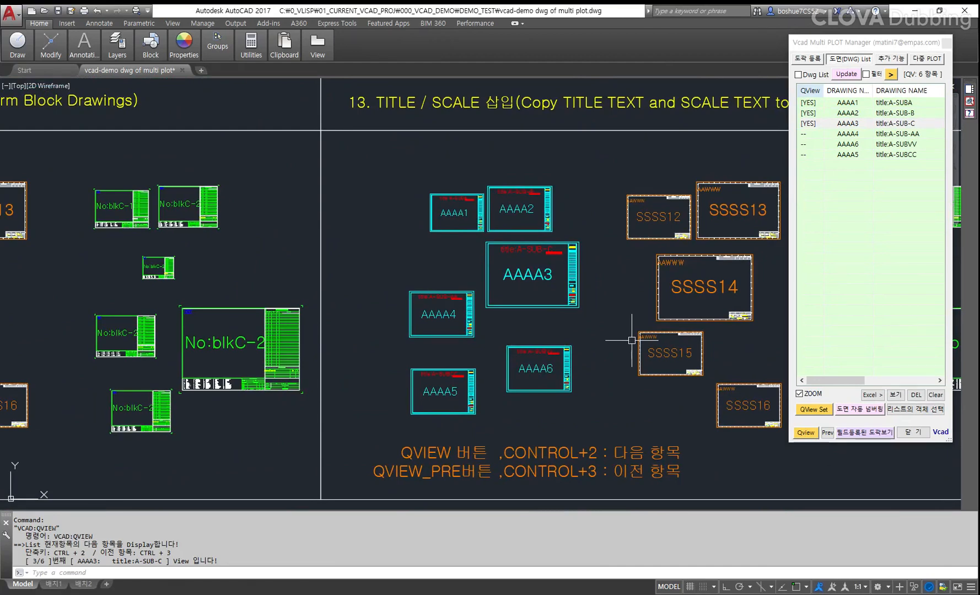
middle_click_drag(603, 345, 566, 337)
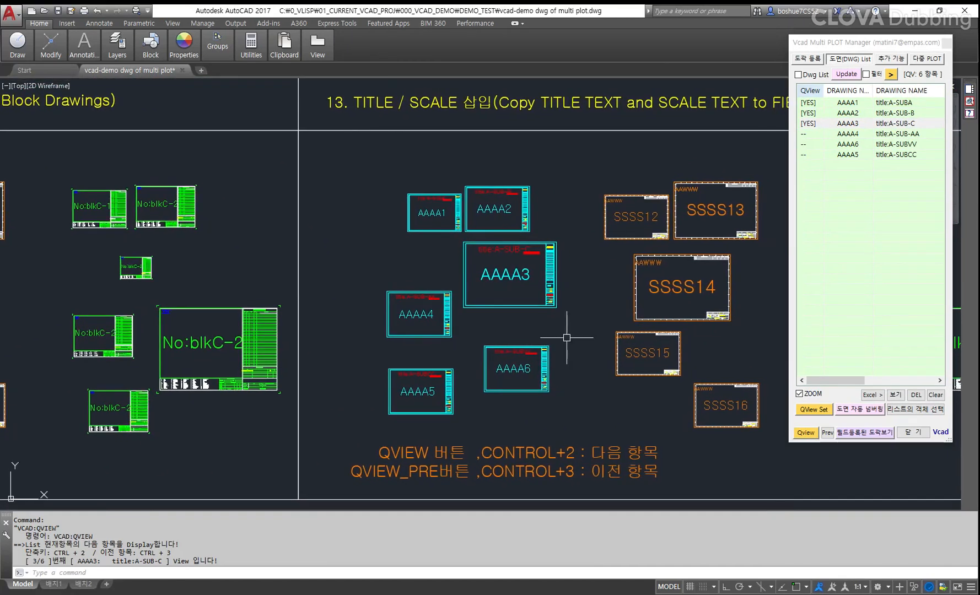
left_click(815, 410)
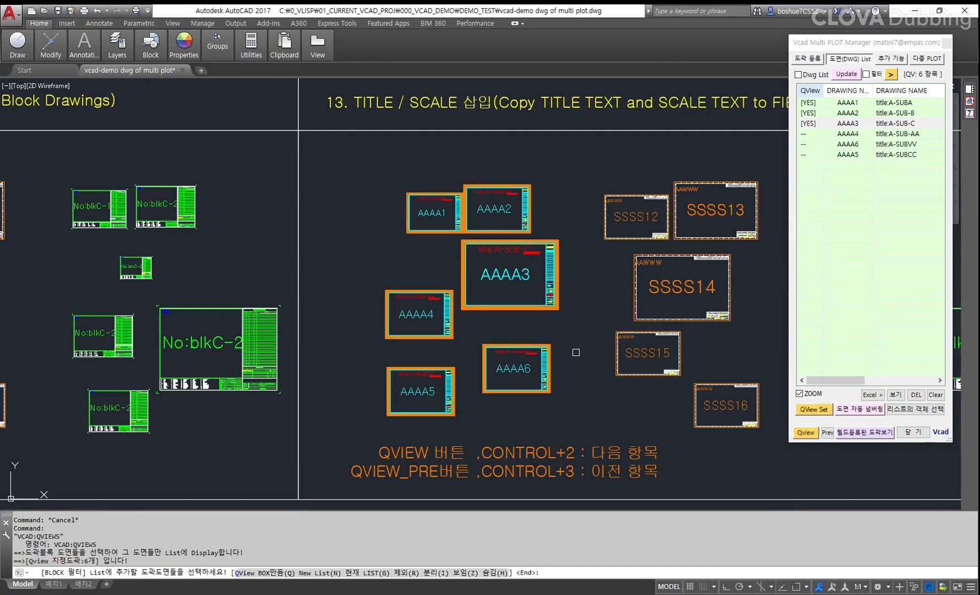
key("Escape")
key("Return")
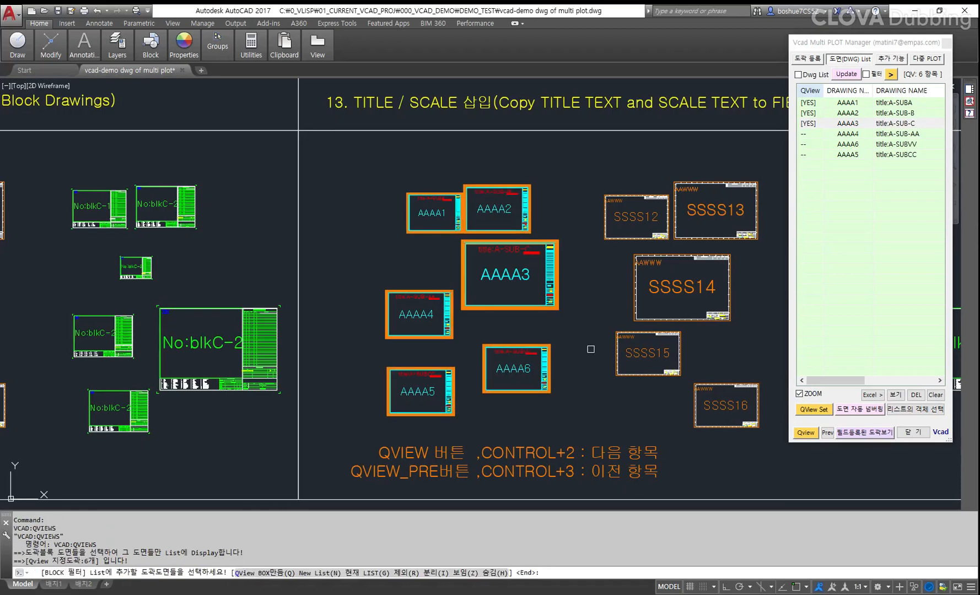
left_click(769, 258)
left_click(602, 180)
key("Return")
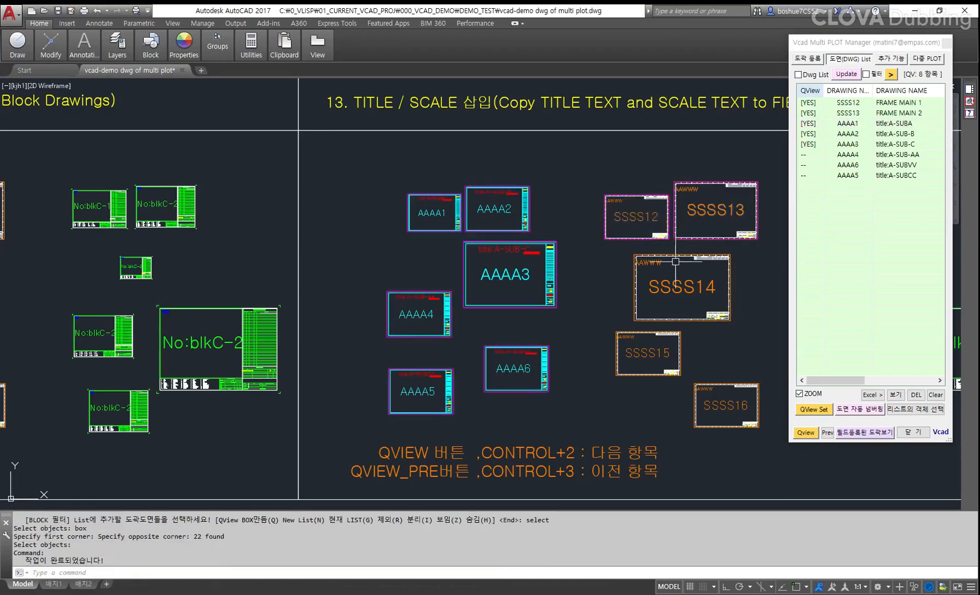
Clear the whole Qview drawing list, including the frames stored in memory
middle_click_drag(676, 296, 661, 298)
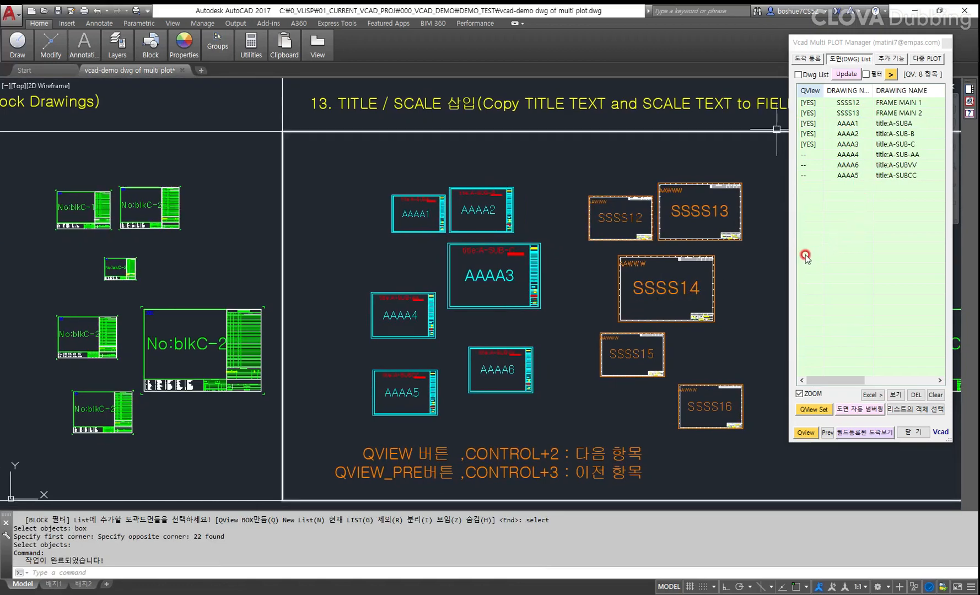
left_click(935, 396)
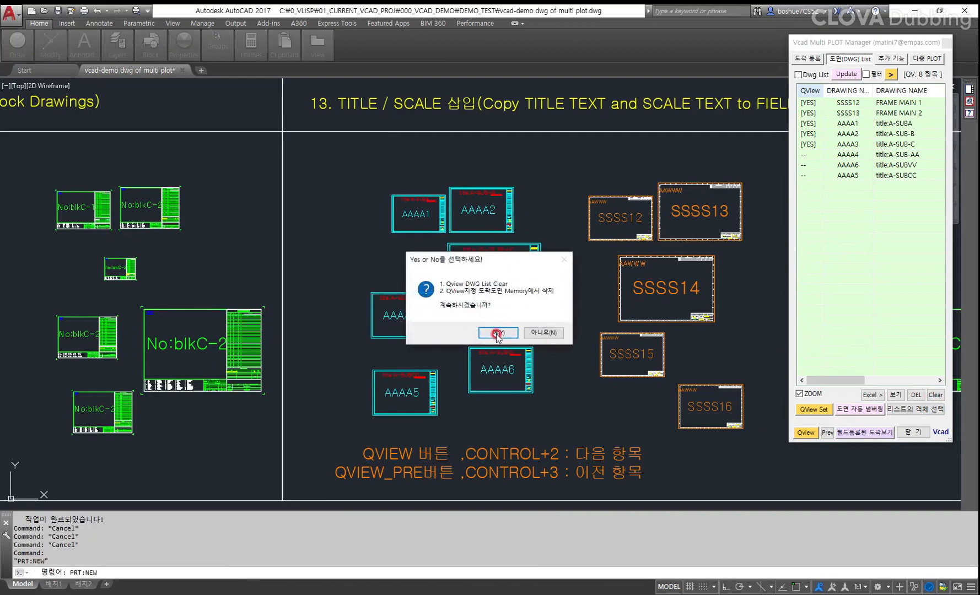
left_click(497, 334)
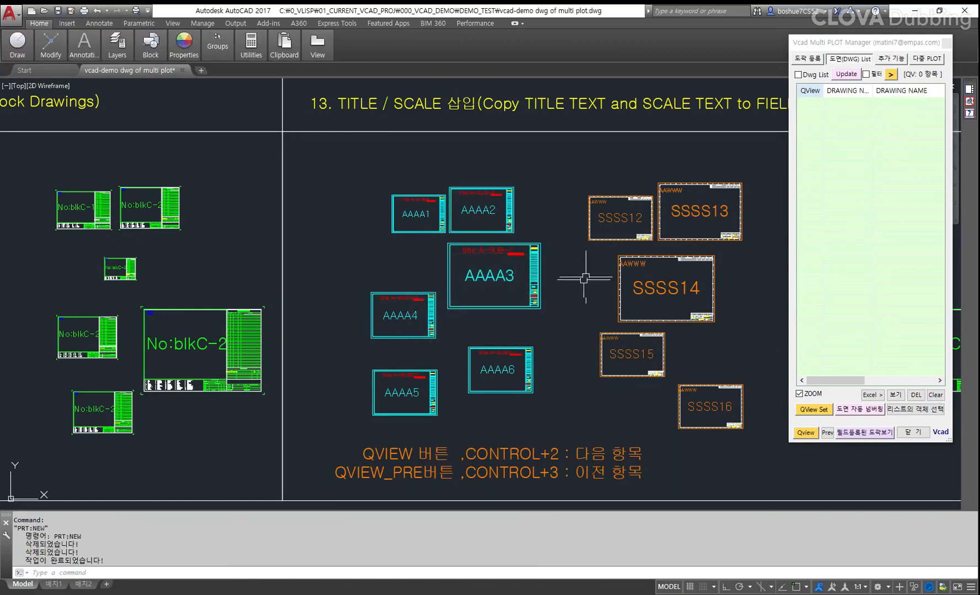
Use QView Set to fill the empty list with the drawings AAAA1 and AAAA2
middle_click_drag(588, 286, 587, 280)
left_click(808, 410)
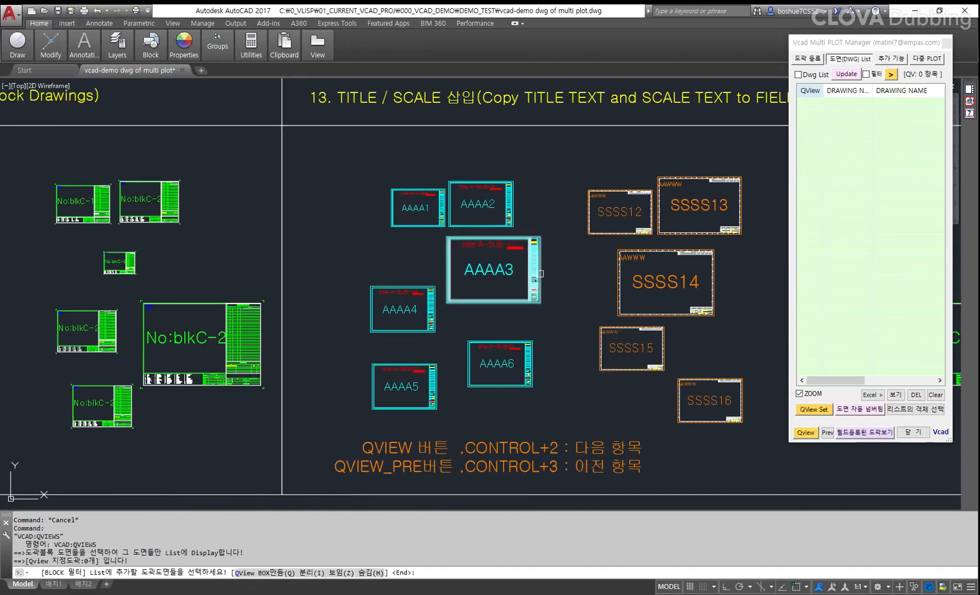
left_click(528, 163)
left_click(437, 208)
key("Return")
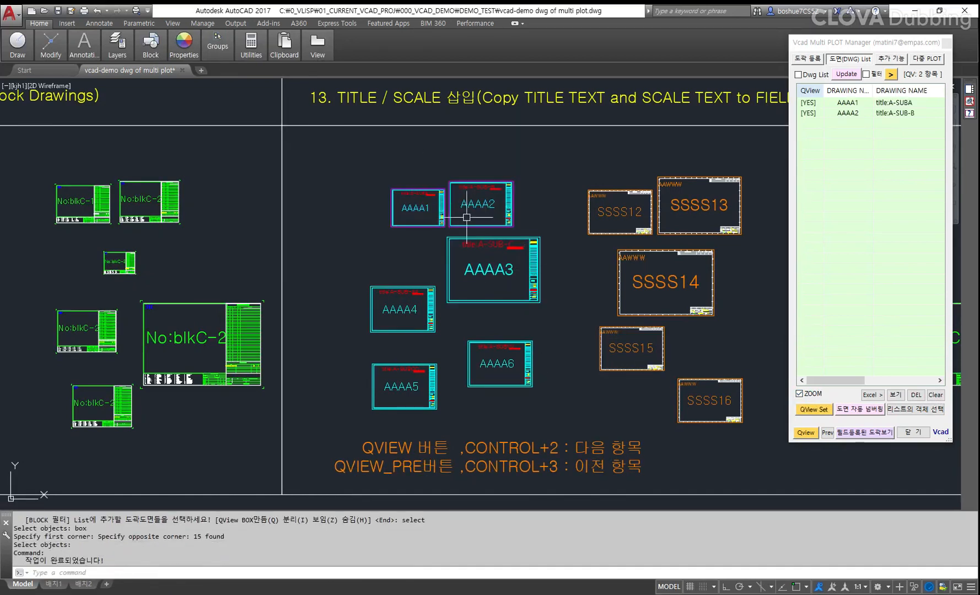
Step Qview through AAAA1 and AAAA2 with zooming, and repeat Qview with the ZOOM option turned off
left_click(801, 436)
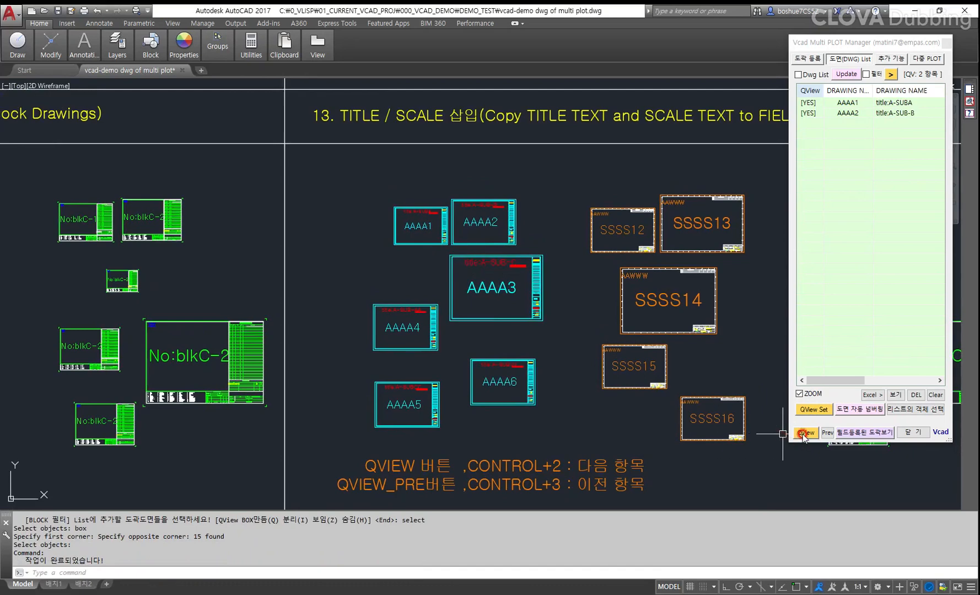
left_click(802, 436)
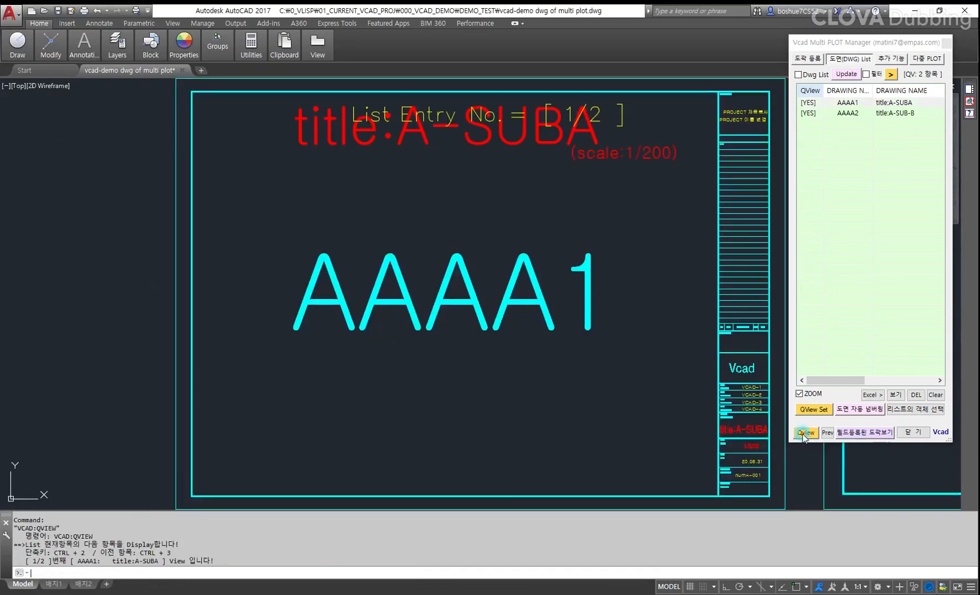
left_click(799, 393)
scroll(617, 328, "down", 5)
middle_click_drag(633, 352, 571, 296)
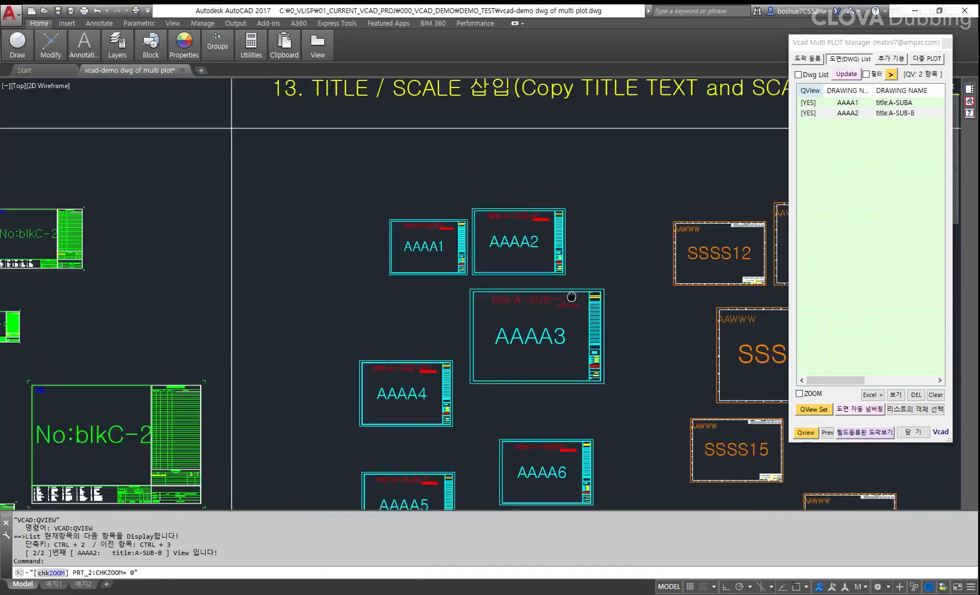
scroll(572, 296, "down", 5)
scroll(553, 334, "up", 5)
left_click(821, 434)
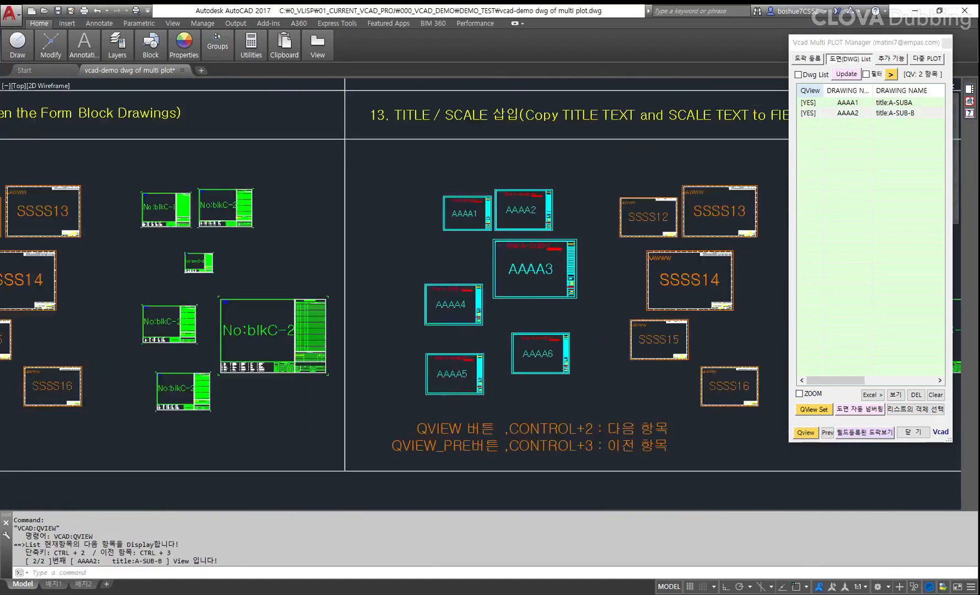
scroll(610, 328, "down", 2)
scroll(617, 324, "up", 2)
middle_click_drag(616, 323, 618, 343)
key("Escape")
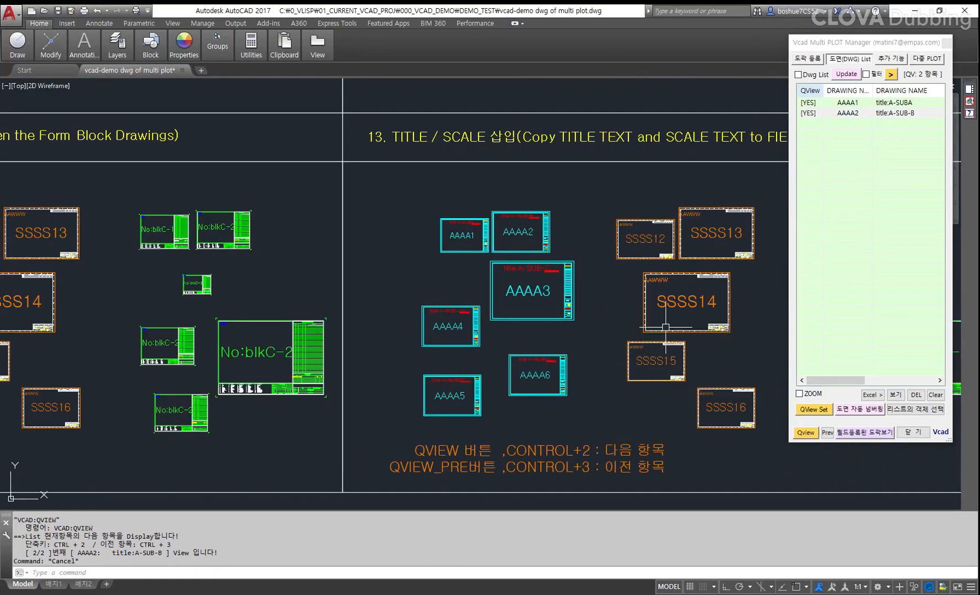
Extend the QView list with AAAA3 to AAAA6 and the frames SSSS12 and SSSS13 using QView Set
middle_click_drag(668, 357, 655, 346)
left_click(802, 407)
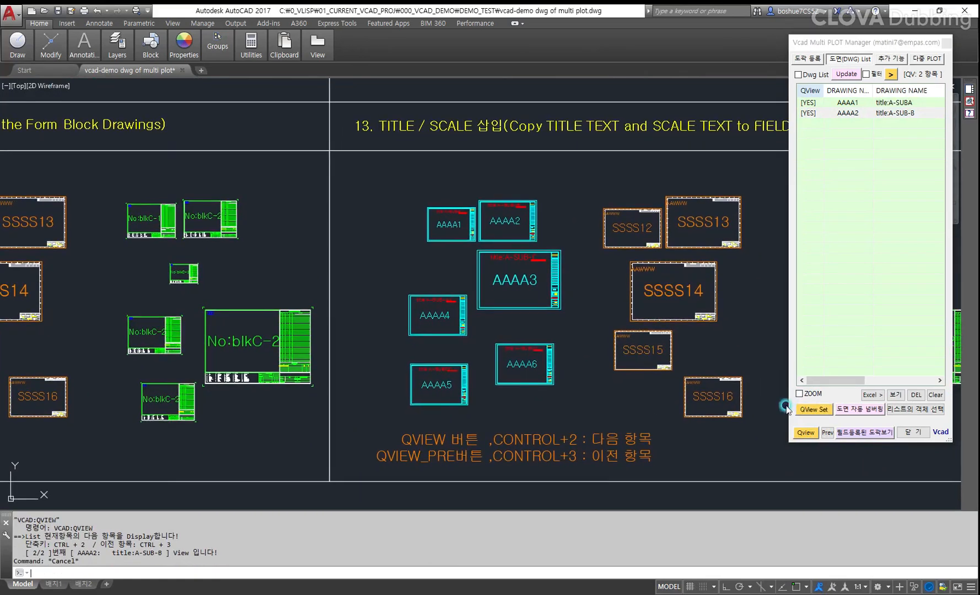
left_click(596, 406)
left_click(432, 209)
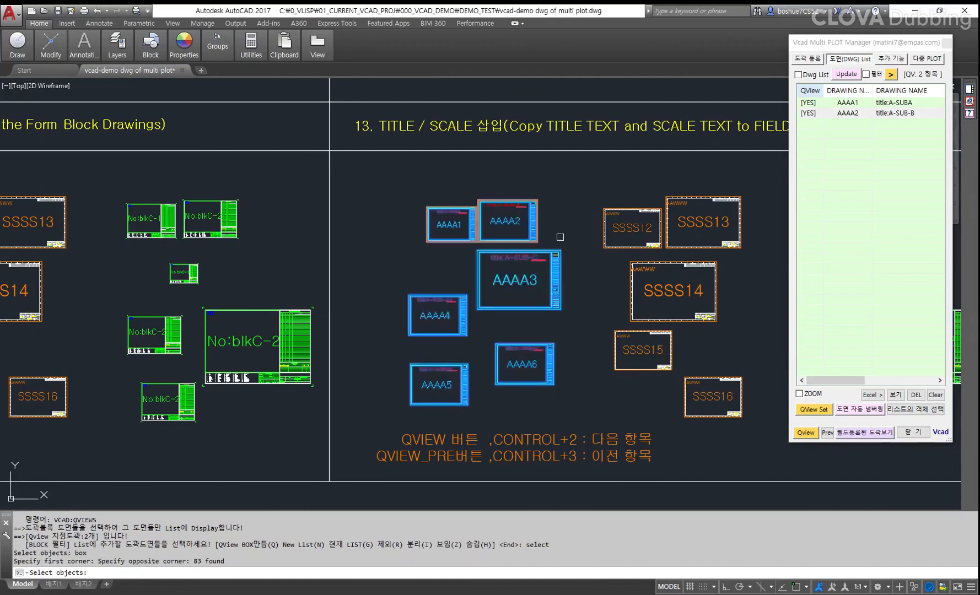
left_click(769, 254)
left_click(628, 199)
key("Return")
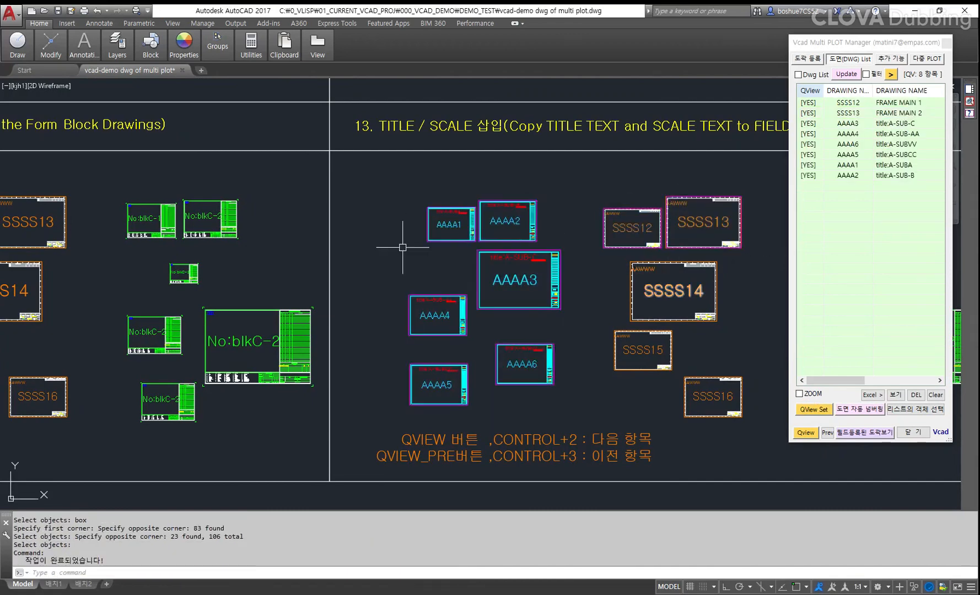
Remove the QView marks from AAAA4, AAAA6, AAAA1 and AAAA5 in the list
middle_click_drag(594, 291, 596, 300)
left_click(808, 133)
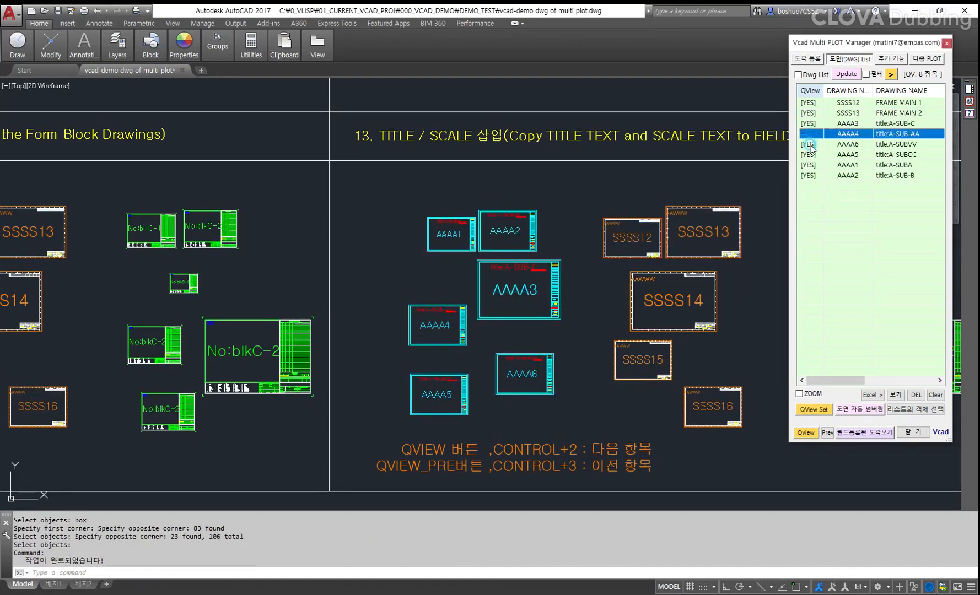
left_click(808, 144)
left_click(811, 165)
left_click(809, 156)
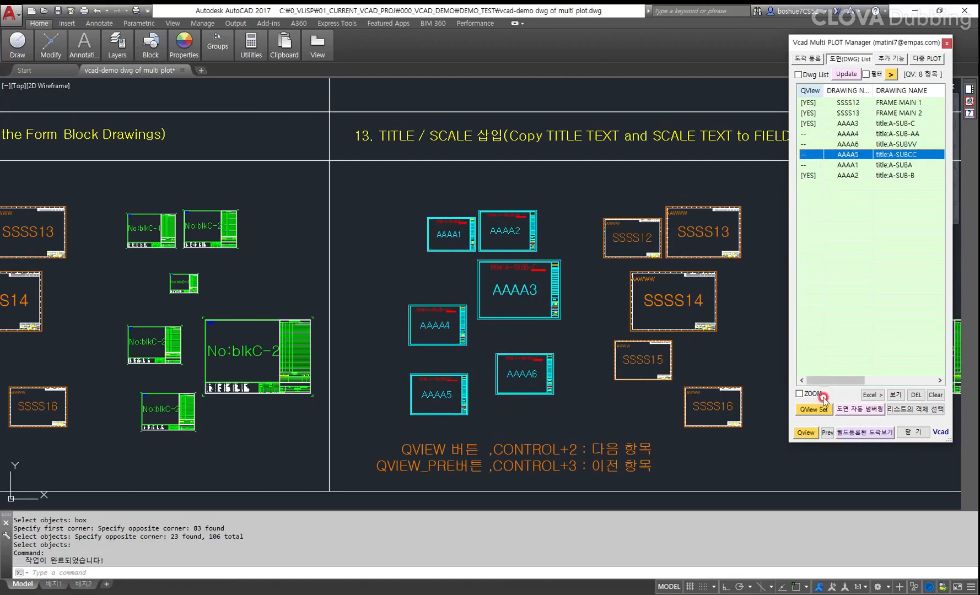
Step Qview through the drawings still marked: SSSS12, SSSS13, AAAA3 and AAAA2
left_click(805, 432)
left_click(805, 433)
left_click(806, 432)
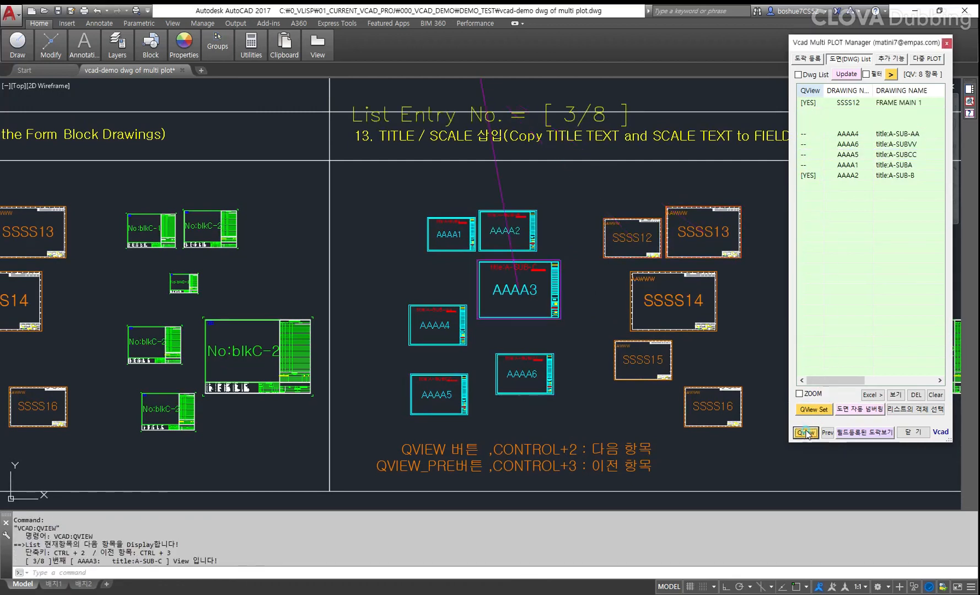
left_click(806, 433)
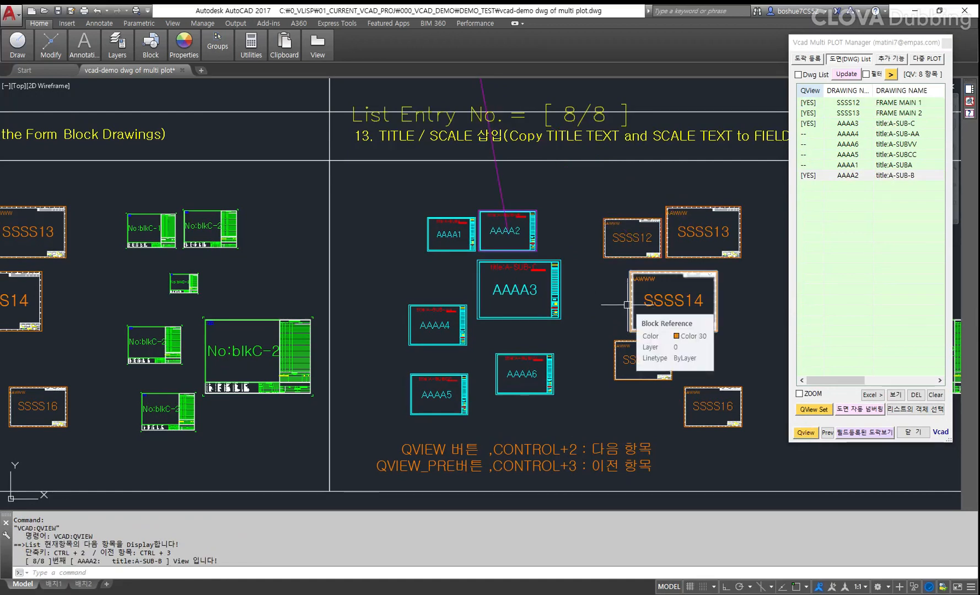
left_click(884, 175)
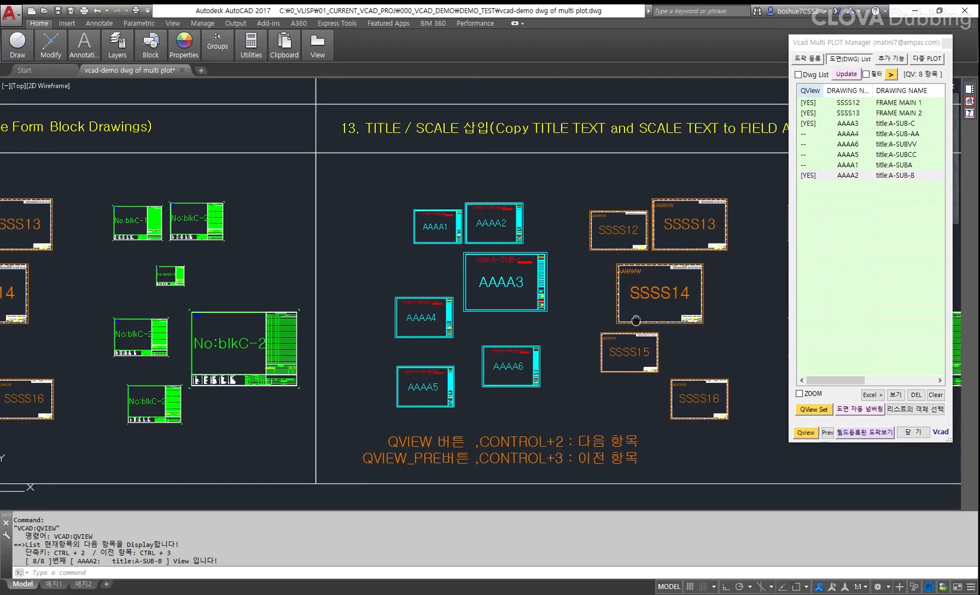
Delete the unmarked entries AAAA4, AAAA6, AAAA5 and AAAA1 from the list only, keeping them in QView memory
left_click(842, 134)
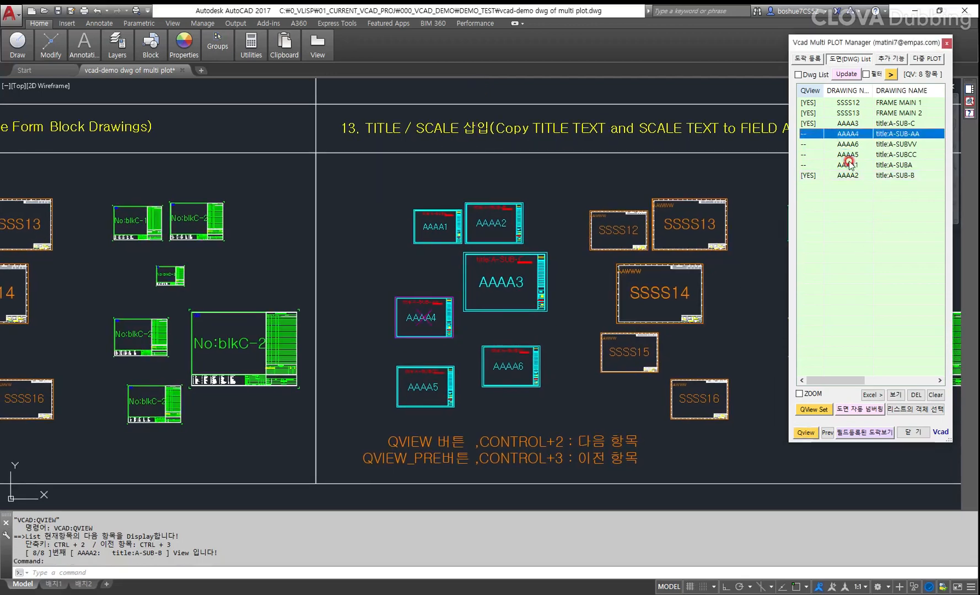
left_click(846, 165, "shift")
left_click(914, 396)
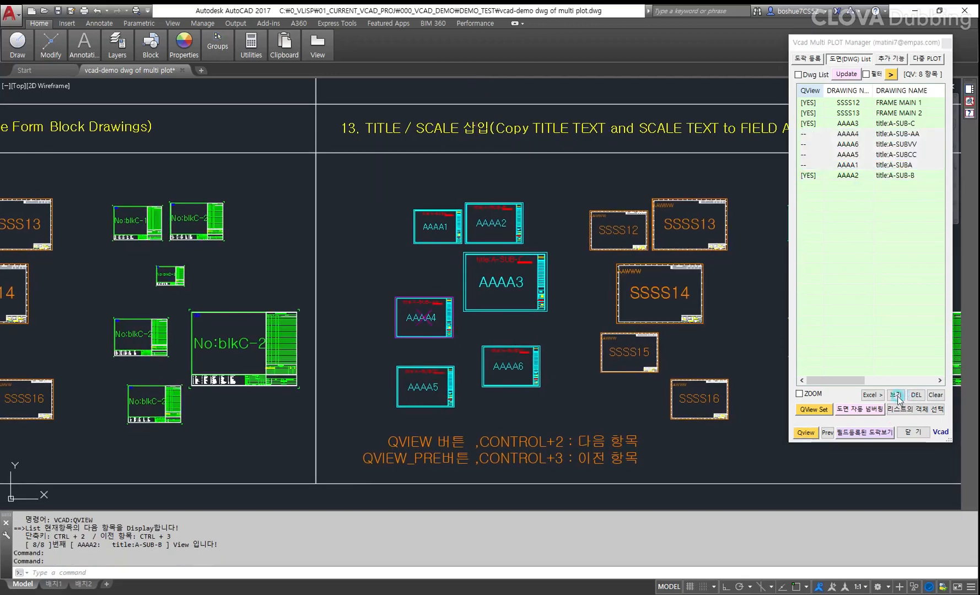
left_click(509, 332)
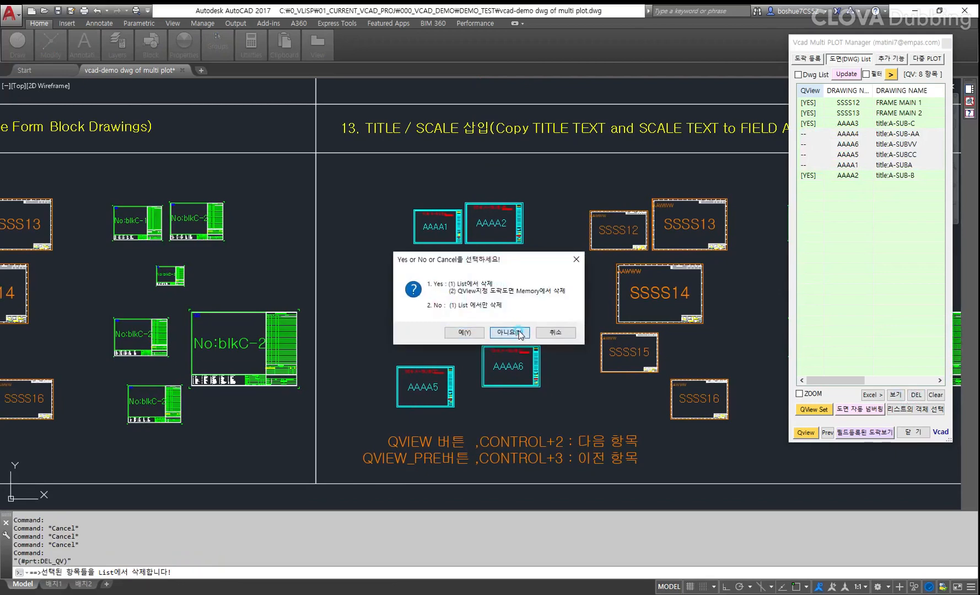
Restore the stored QView drawings to the list with QView Set's current LIST (G) option
left_click(803, 407)
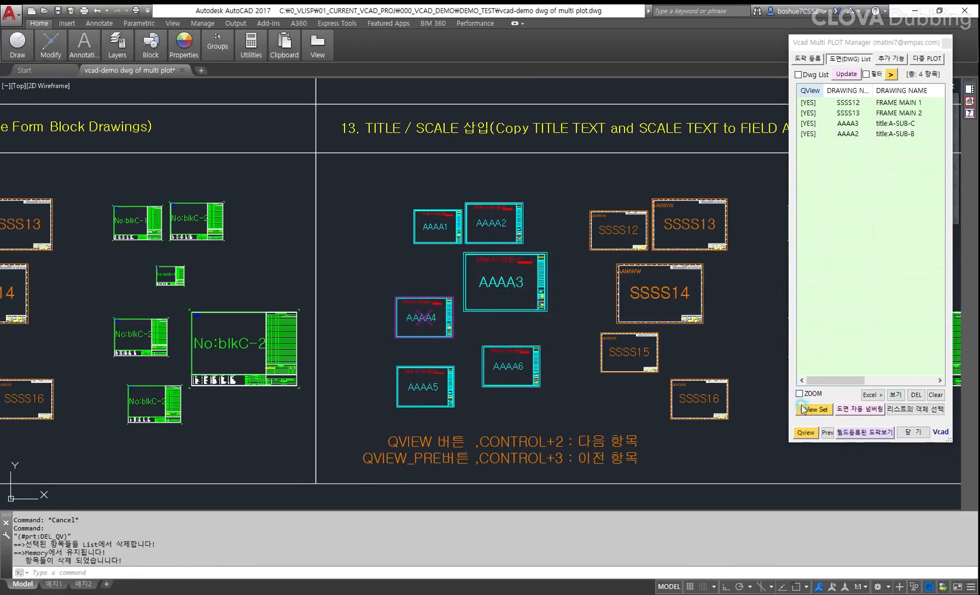
type("g")
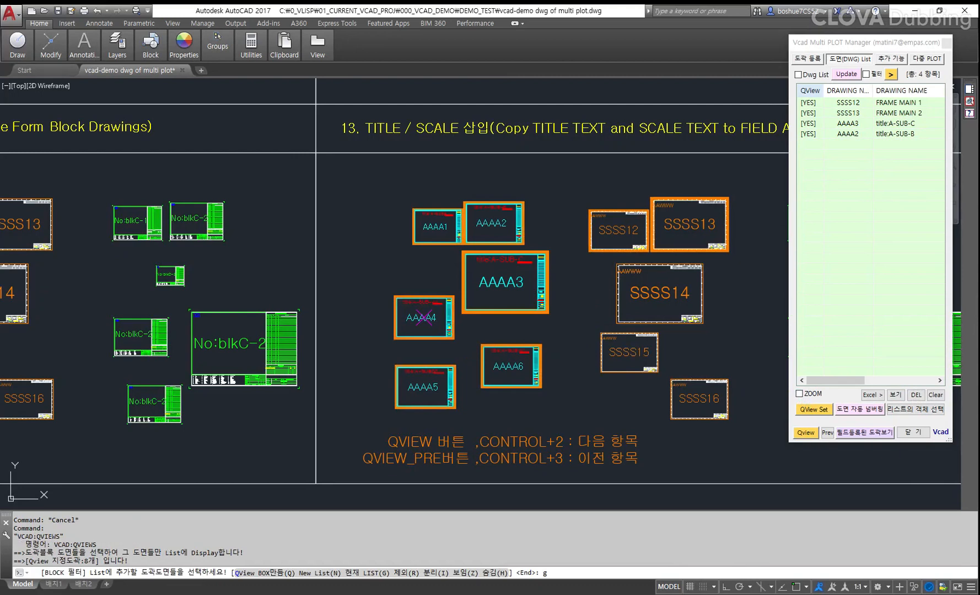
key("Return")
left_click(820, 150)
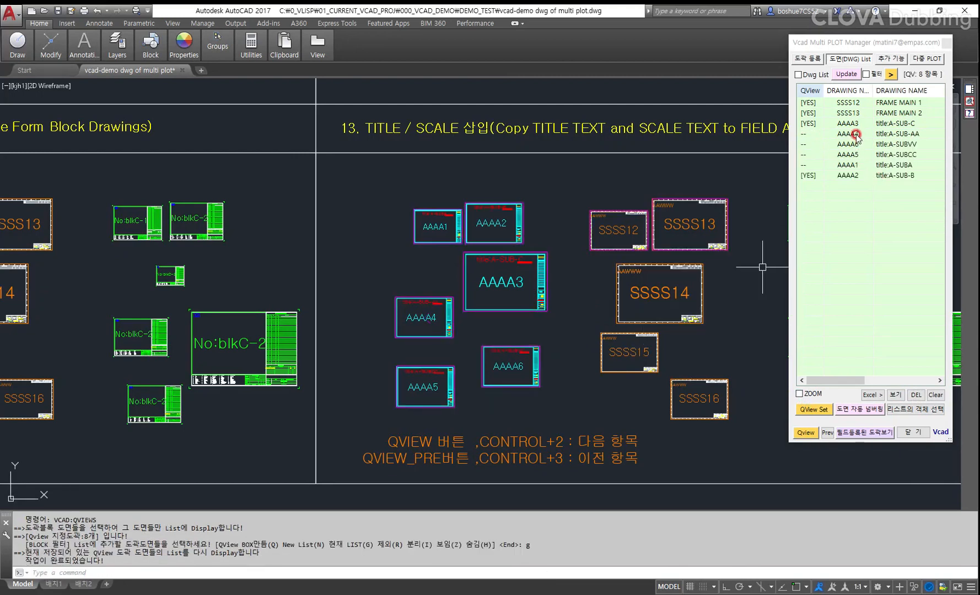
Delete the unmarked entries AAAA4, AAAA6, AAAA5 and AAAA1 from both the list and the QView memory
left_click_drag(856, 135, 853, 169)
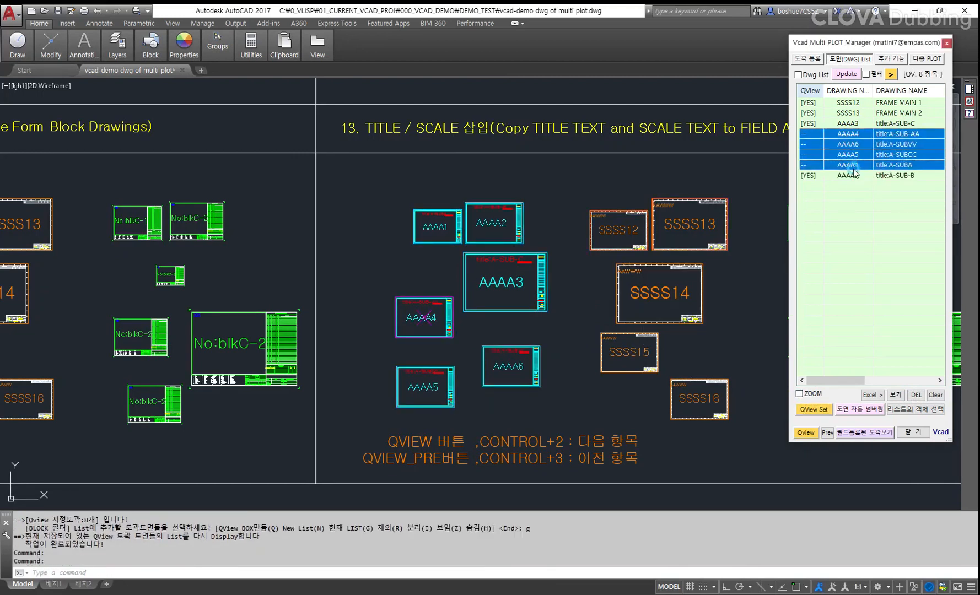
left_click(914, 395)
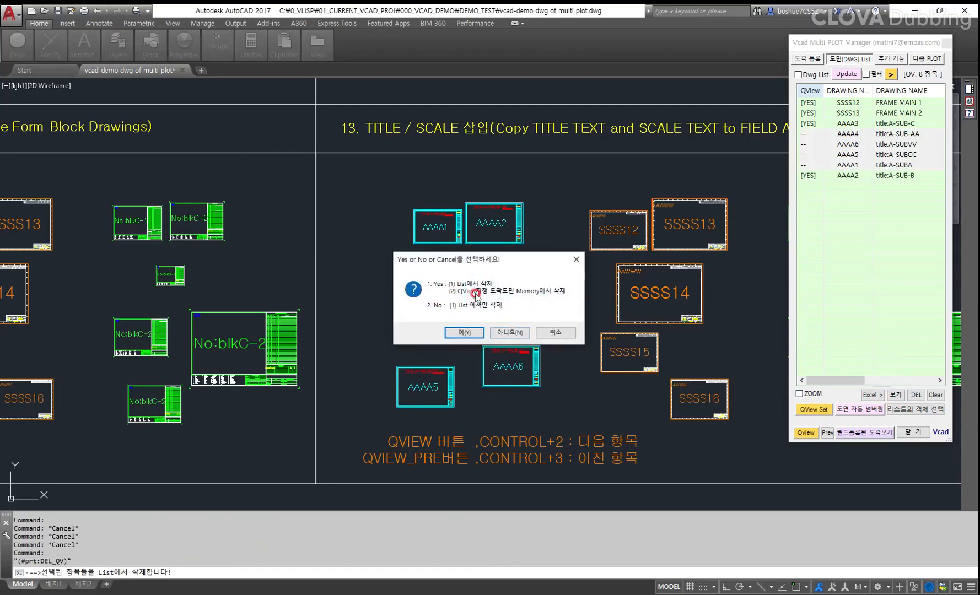
left_click(470, 333)
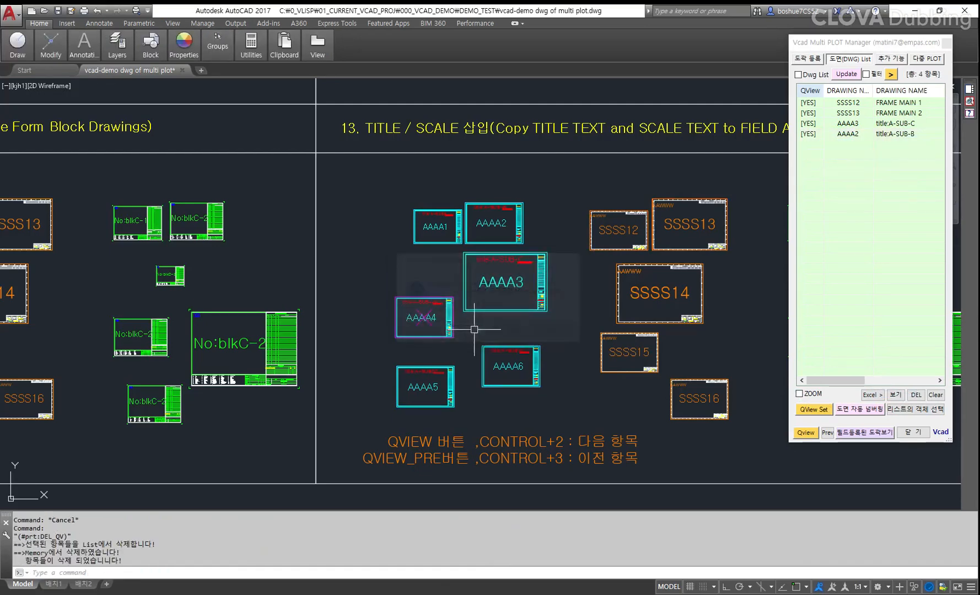
left_click(845, 180)
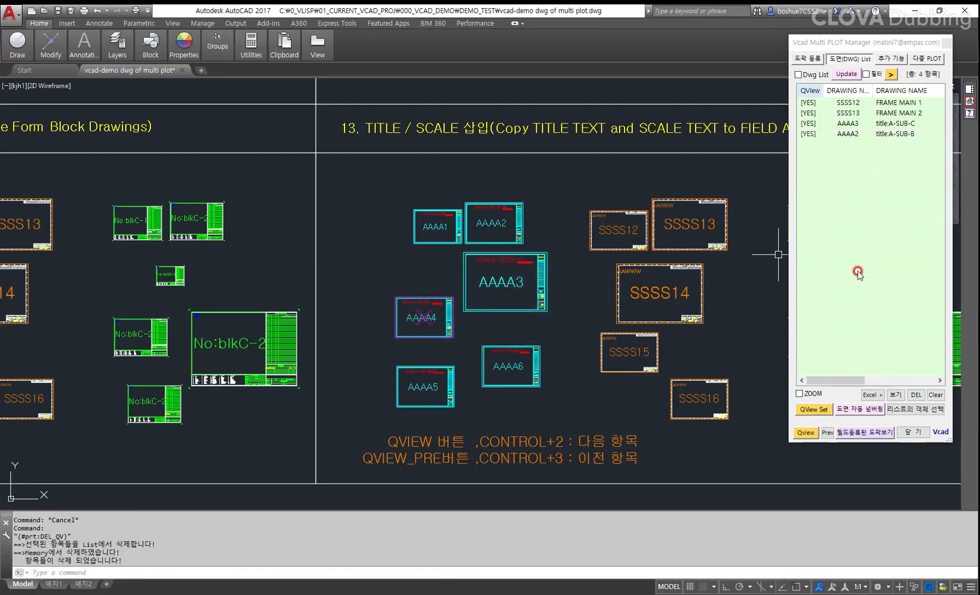
Reload the stored QView drawings into the list with QView Set's current LIST (G) option
left_click(796, 405)
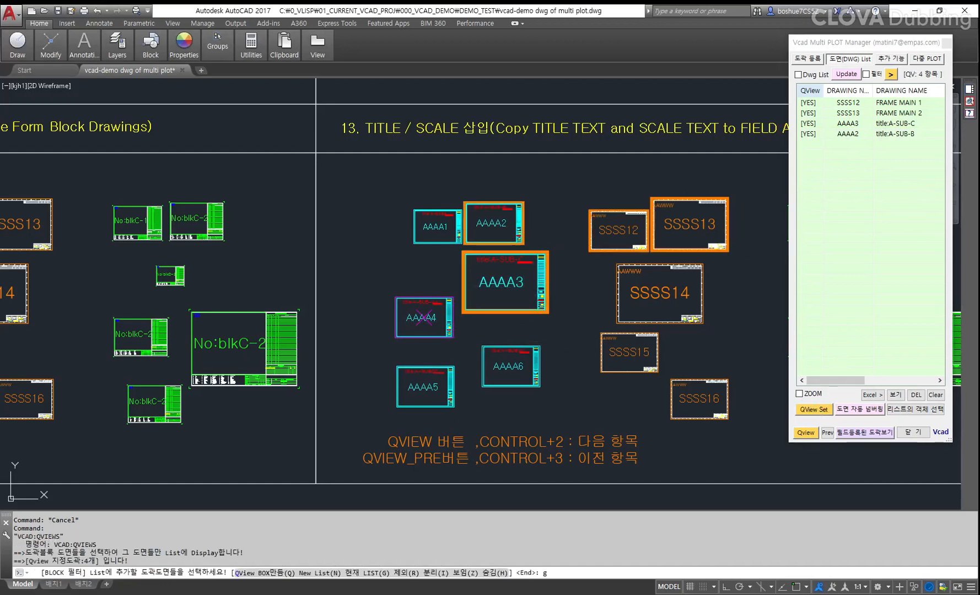
type("g")
key("Return")
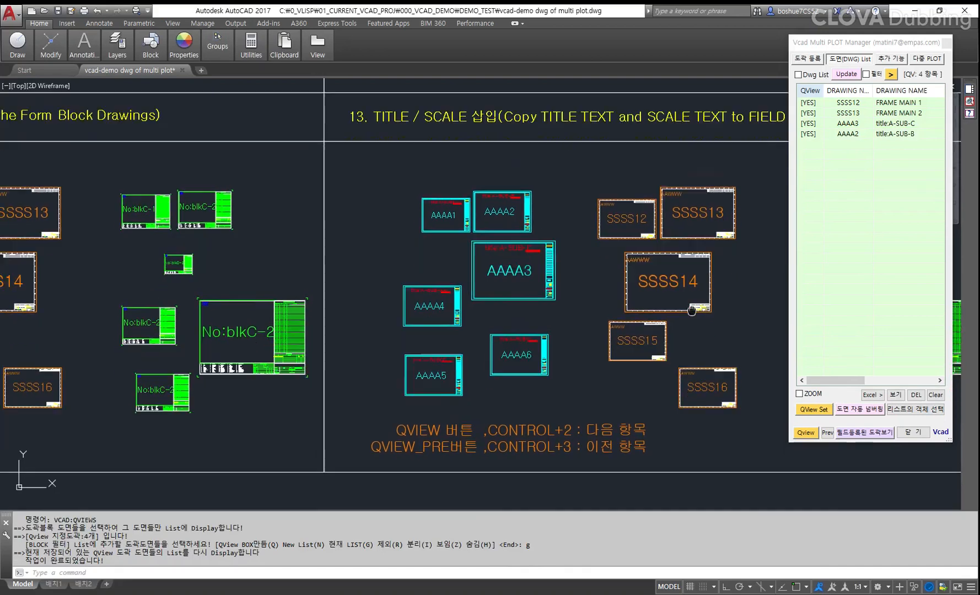
middle_click_drag(692, 311, 684, 310)
middle_click_drag(579, 285, 575, 302)
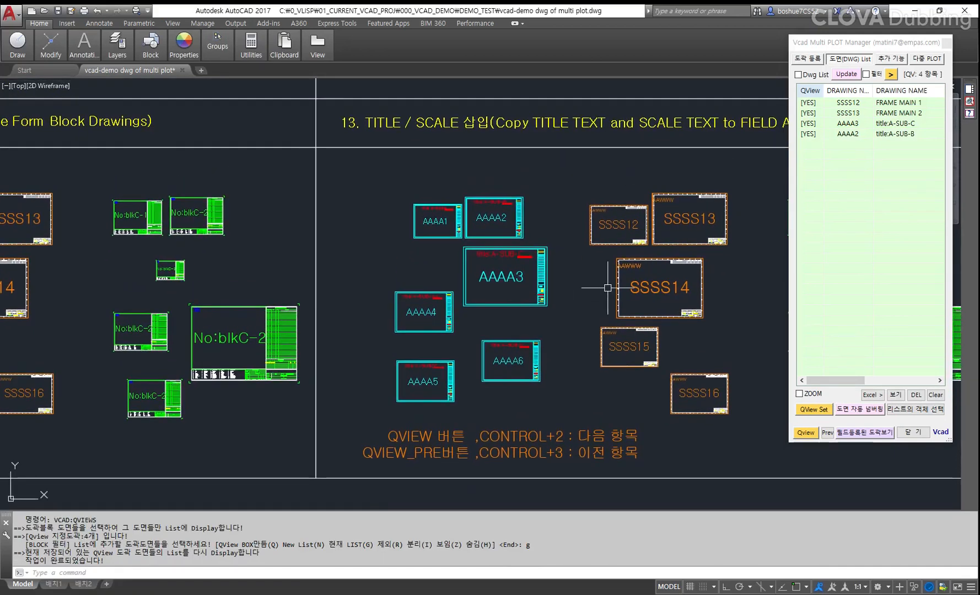
middle_click_drag(607, 288, 599, 291)
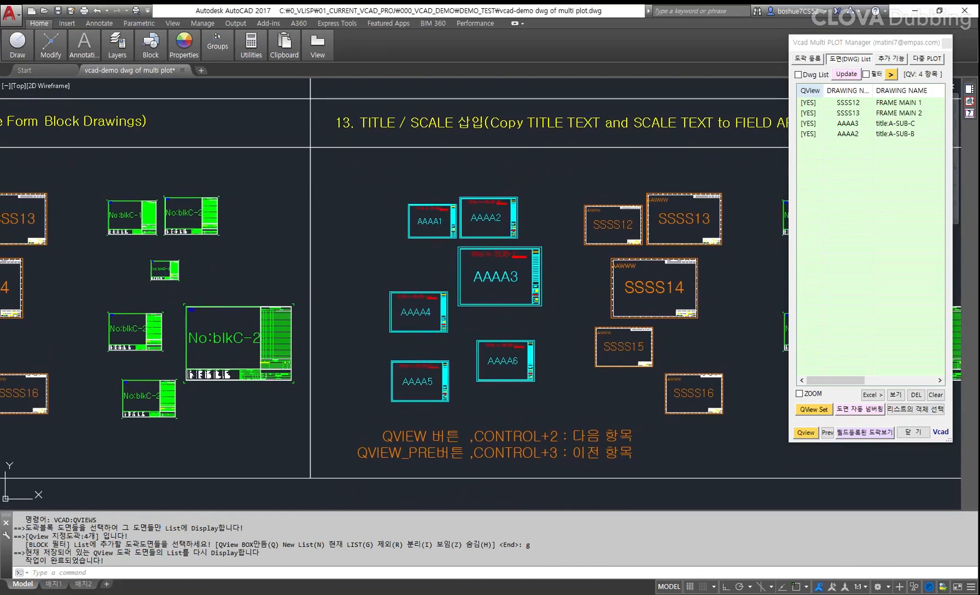
Create a QView box around the TEST HERE title with QView Set's QView BOX (Q) option
left_click(813, 410)
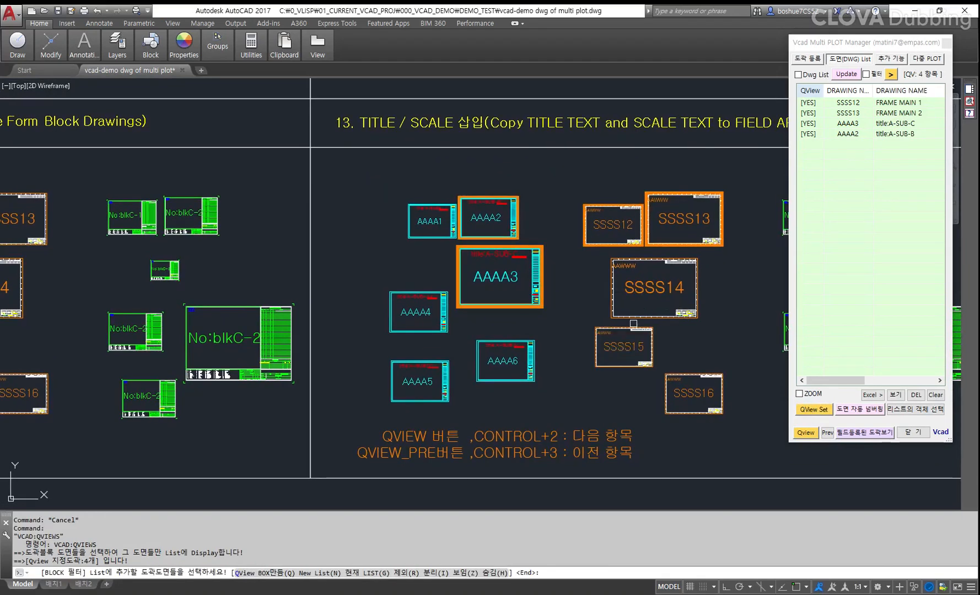
middle_click_drag(634, 323, 513, 316)
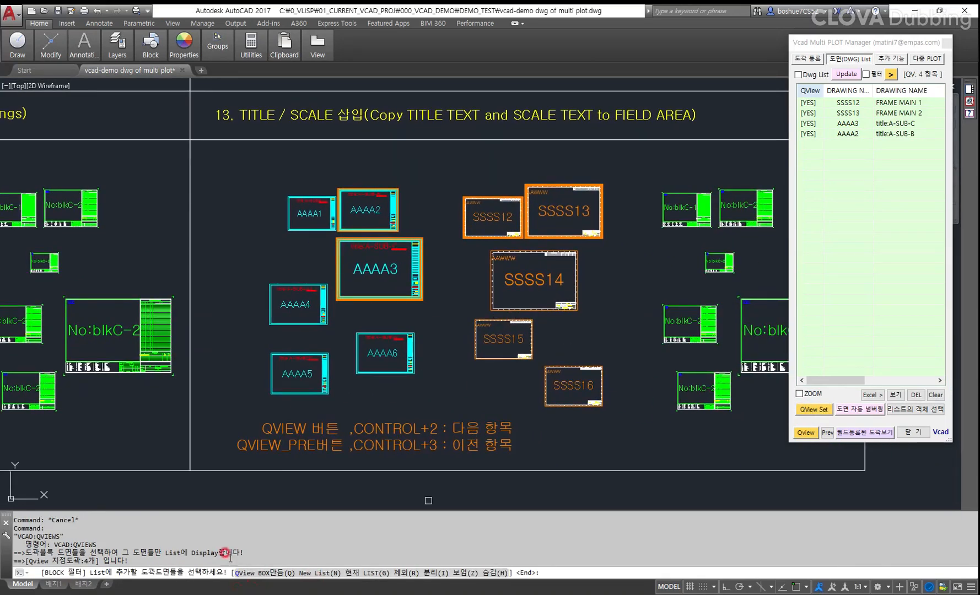
scroll(501, 338, "down", 2)
scroll(599, 339, "up", 1)
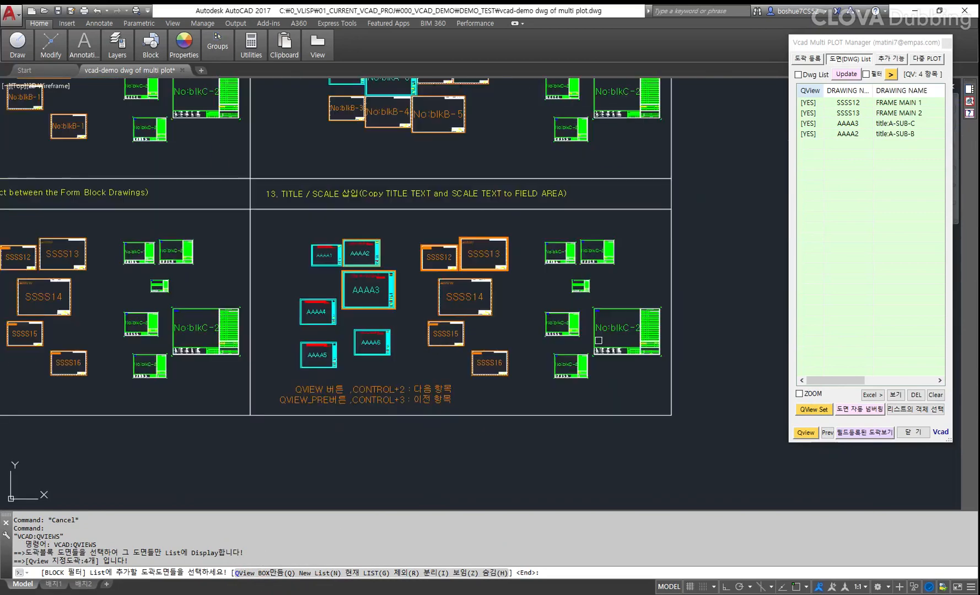
middle_click_drag(609, 325, 598, 335)
type("q")
key("Return")
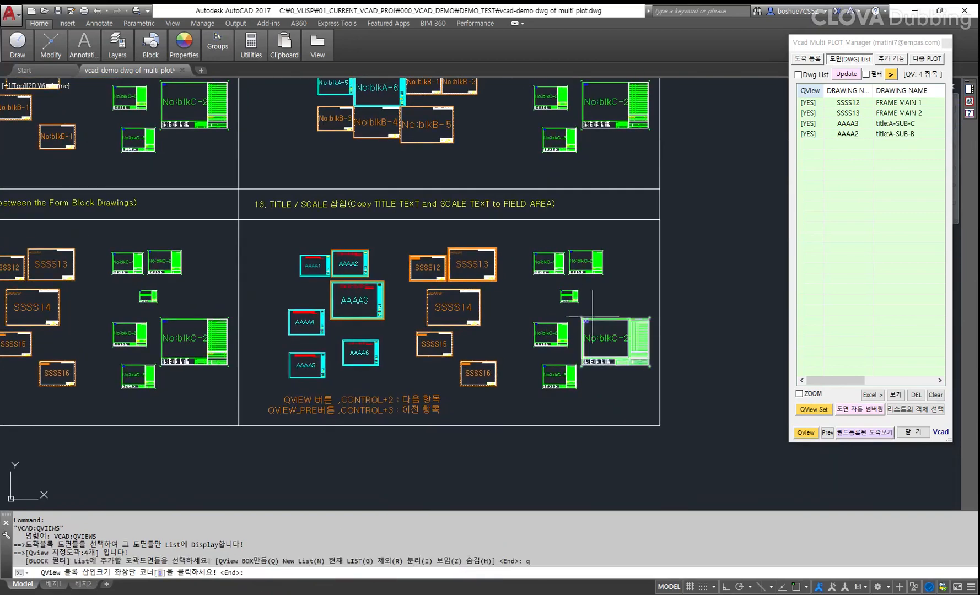
scroll(504, 311, "down", 2)
middle_click_drag(538, 182, 548, 354)
middle_click_drag(536, 207, 537, 332)
middle_click_drag(513, 265, 535, 317)
scroll(274, 199, "up", 2)
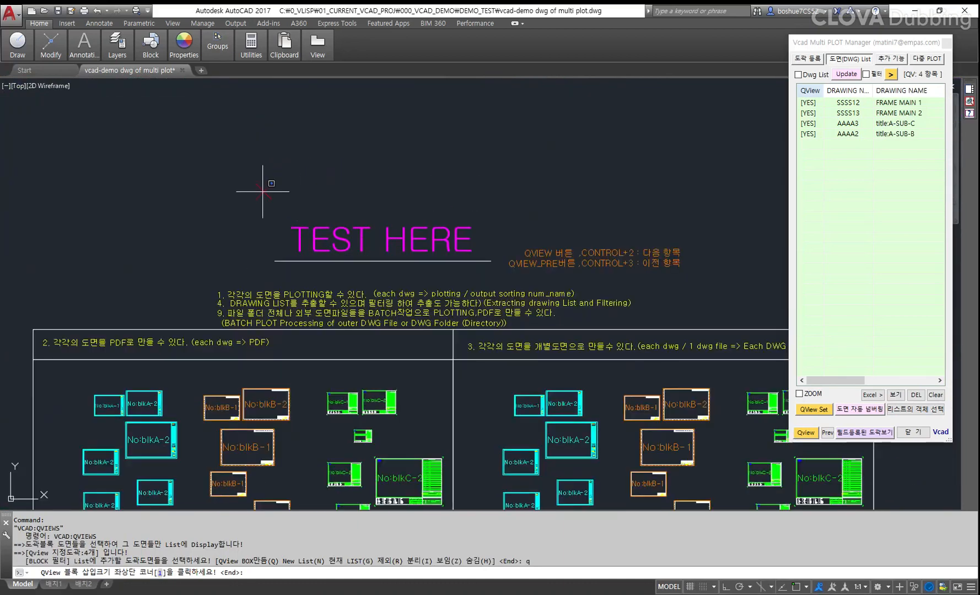
left_click(263, 191)
left_click(681, 283)
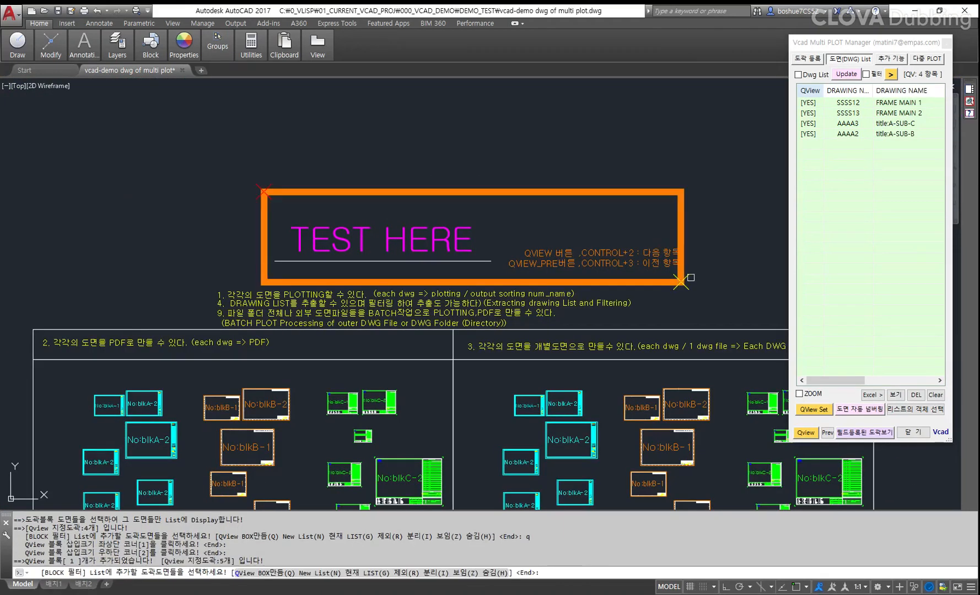
Add a second QView box around the ORGIN title and finish QView Set to list both boxes
scroll(490, 230, "down", 4)
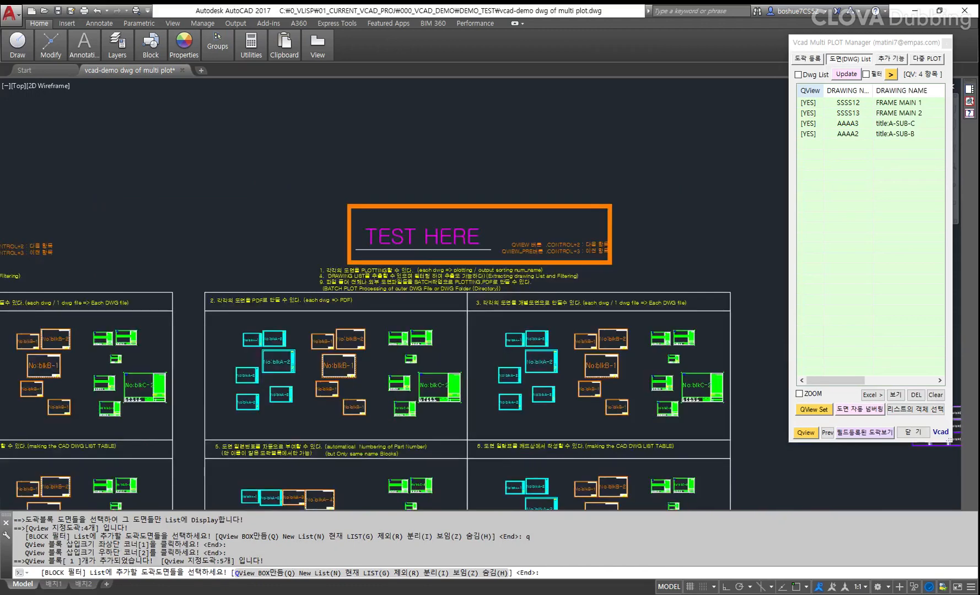
mouse_move(305, 262)
middle_mouse_down()
mouse_move(419, 273)
mouse_move(441, 213)
middle_mouse_up()
scroll(248, 246, "up", 2)
type("q")
key("Return")
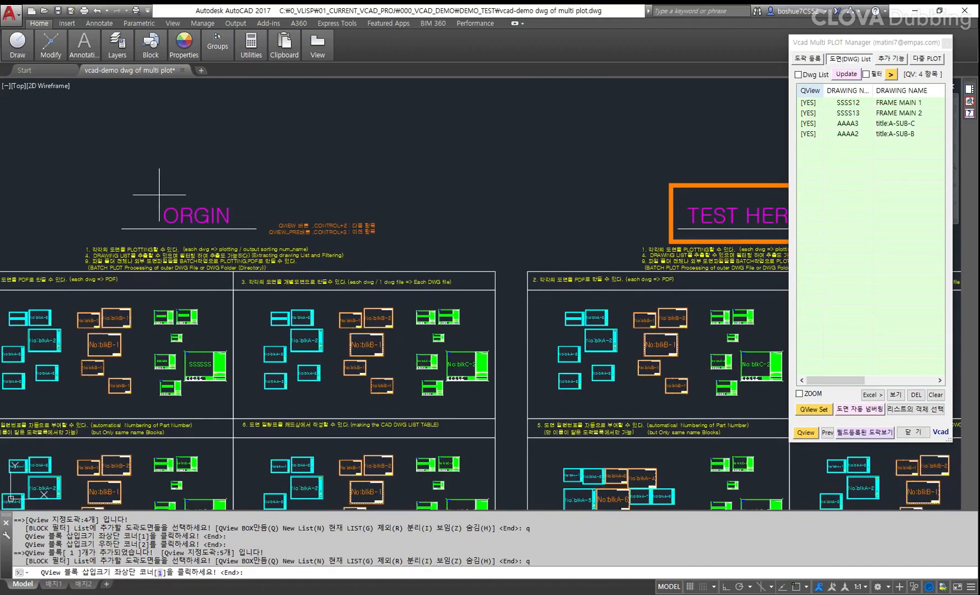
left_click(110, 185)
left_click(391, 244)
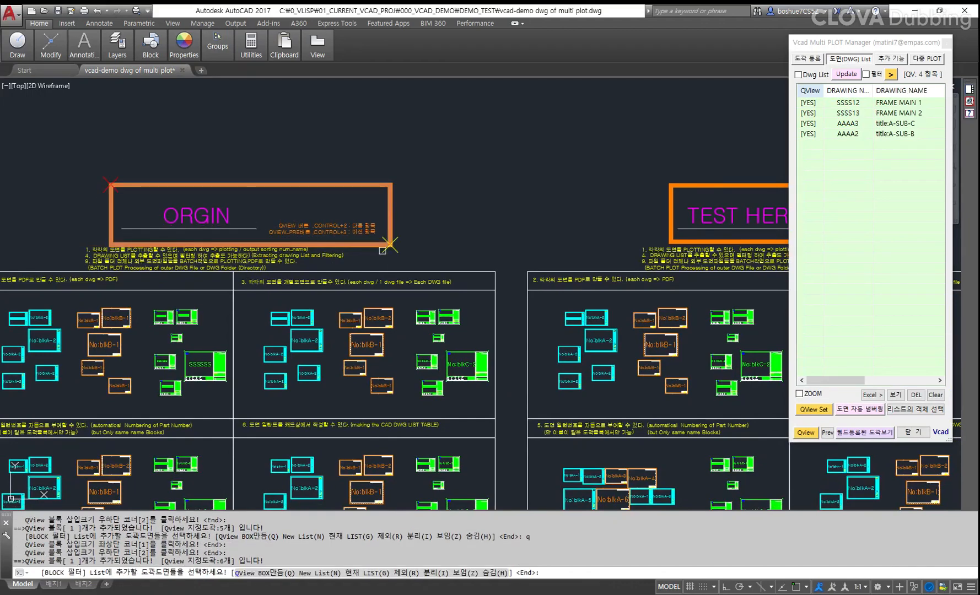
key("Return")
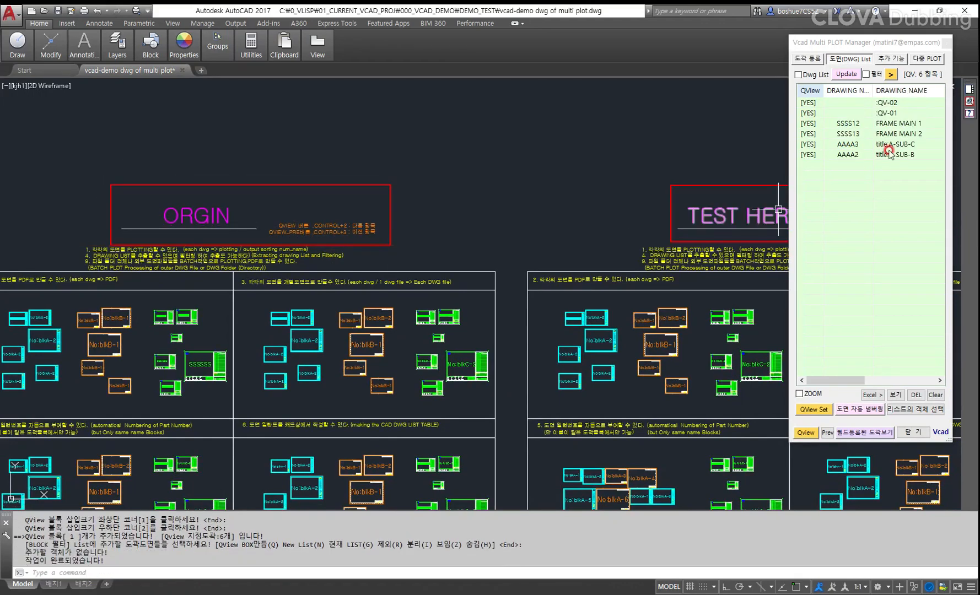
Inspect the DWG_NO attribute of the QView box around TEST HERE, leaving it unedited
scroll(470, 226, "down", 4)
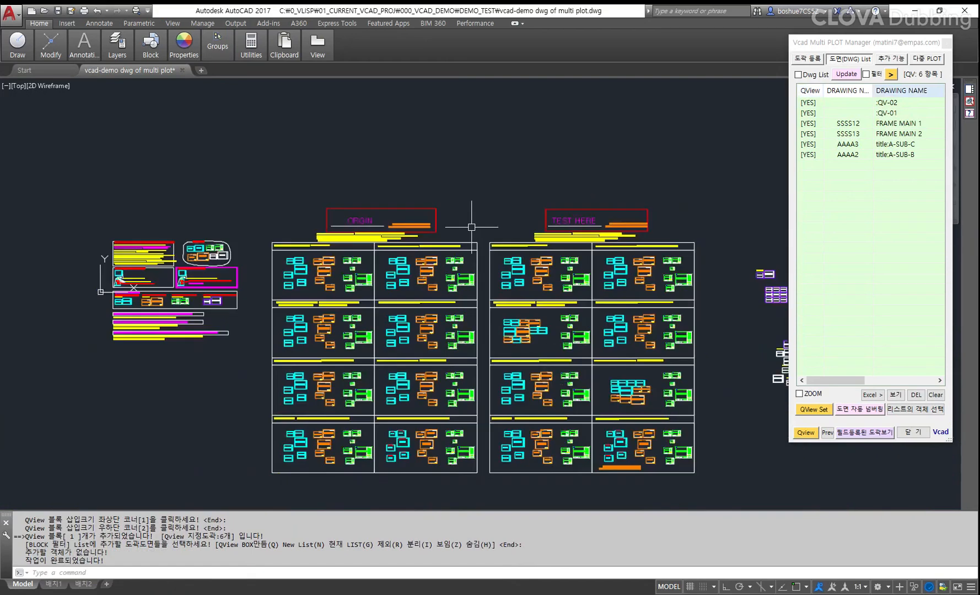
scroll(610, 214, "up", 4)
scroll(612, 215, "up", 2)
double_click(597, 220)
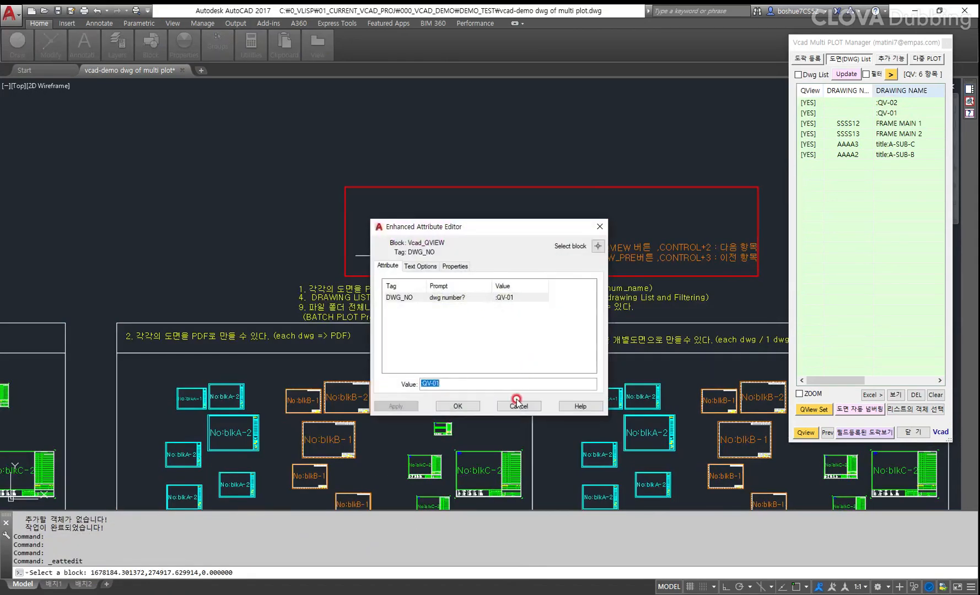
left_click(517, 407)
Inspect the DWG_NO attribute of the QView box around ORGIN, leaving it unedited
scroll(528, 280, "down", 3)
scroll(259, 254, "up", 3)
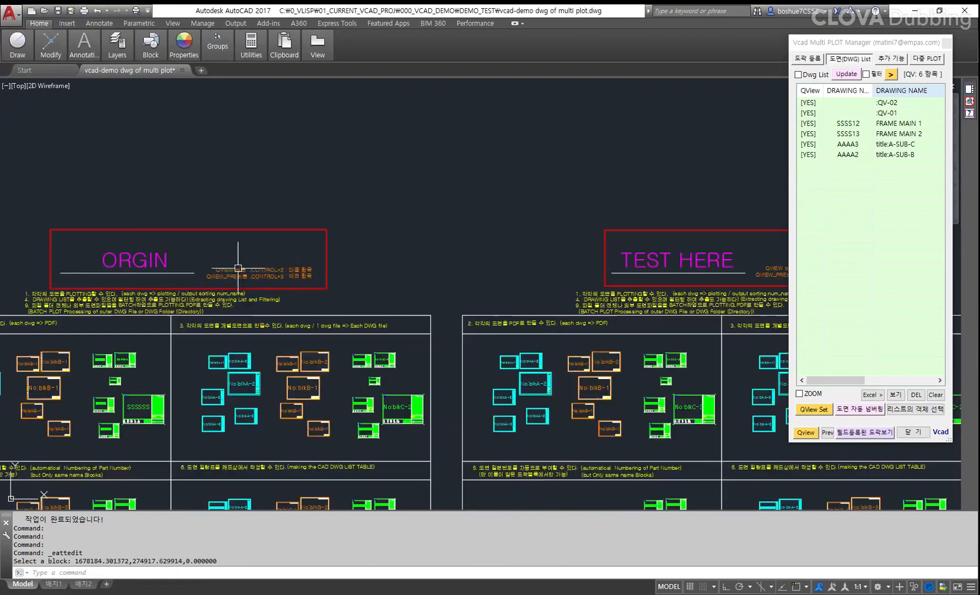
double_click(225, 230)
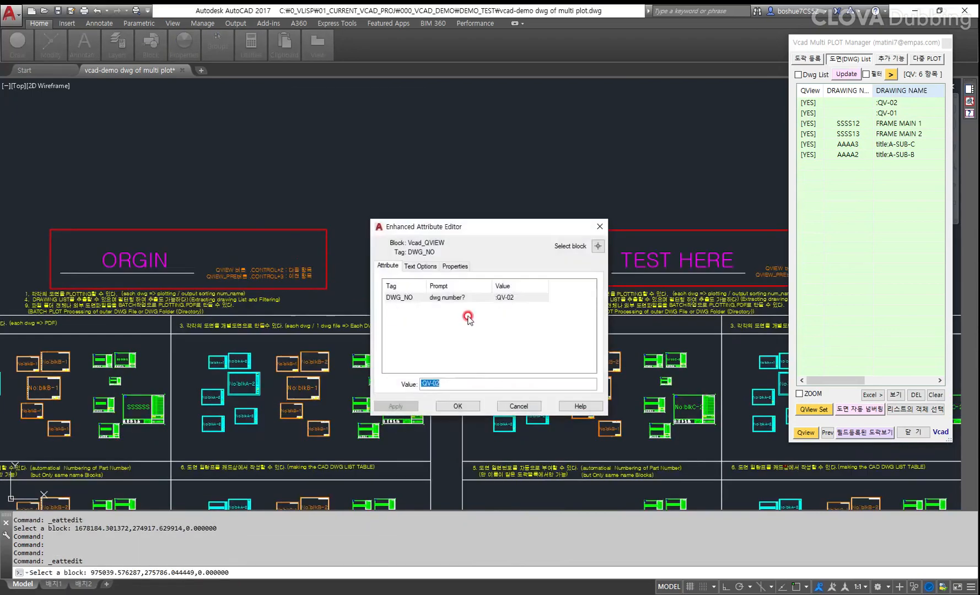
left_click(518, 401)
scroll(483, 339, "down", 3)
middle_click_drag(595, 339, 528, 316)
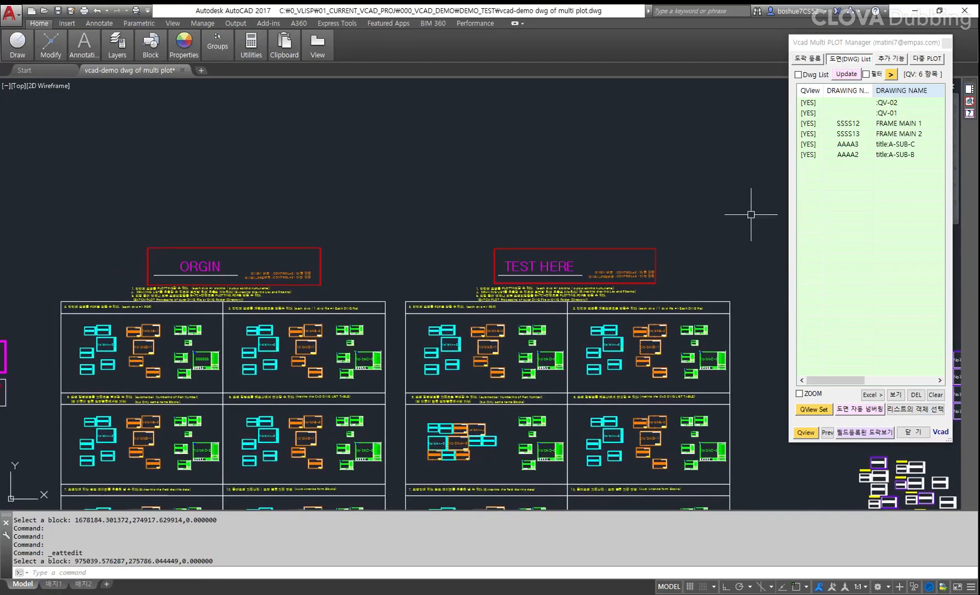
Remove the QView marks from SSSS12, SSSS13, AAAA3 and AAAA2, leaving only the two QView boxes marked
left_click(804, 125)
left_click(805, 135)
left_click(805, 144)
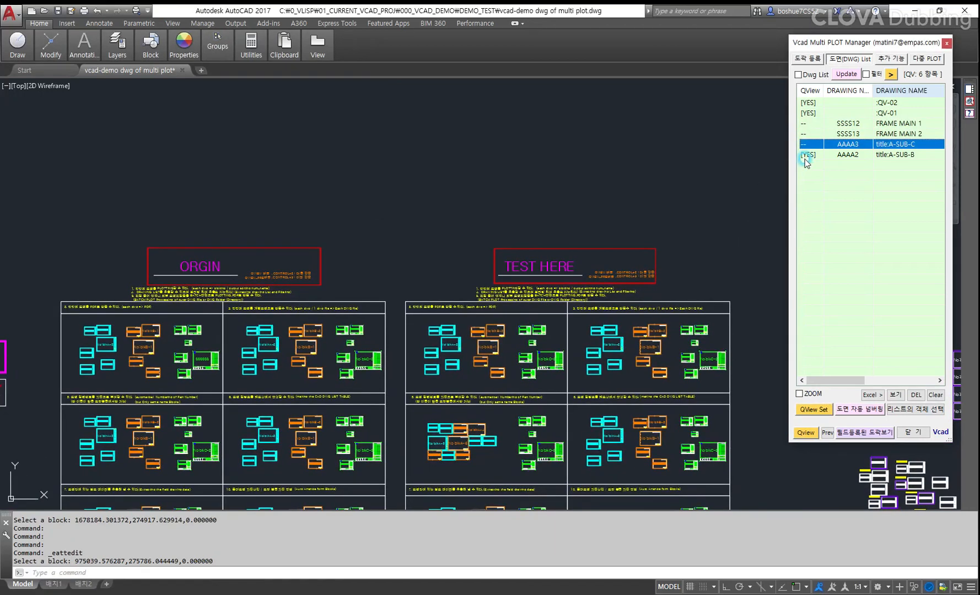
left_click(806, 156)
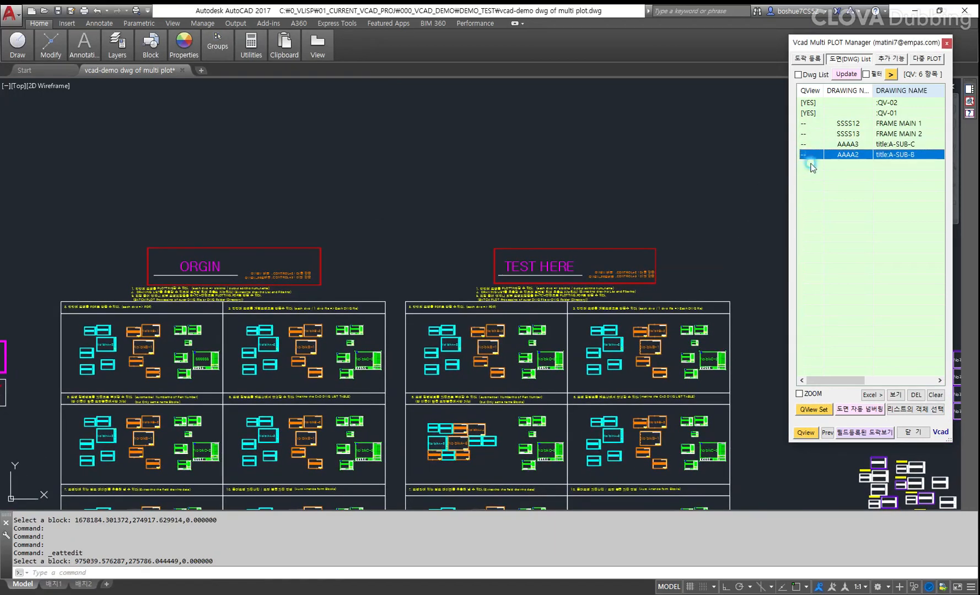
Step Qview back and forth between the ORGIN and TEST HERE boxes without zooming
left_click(814, 433)
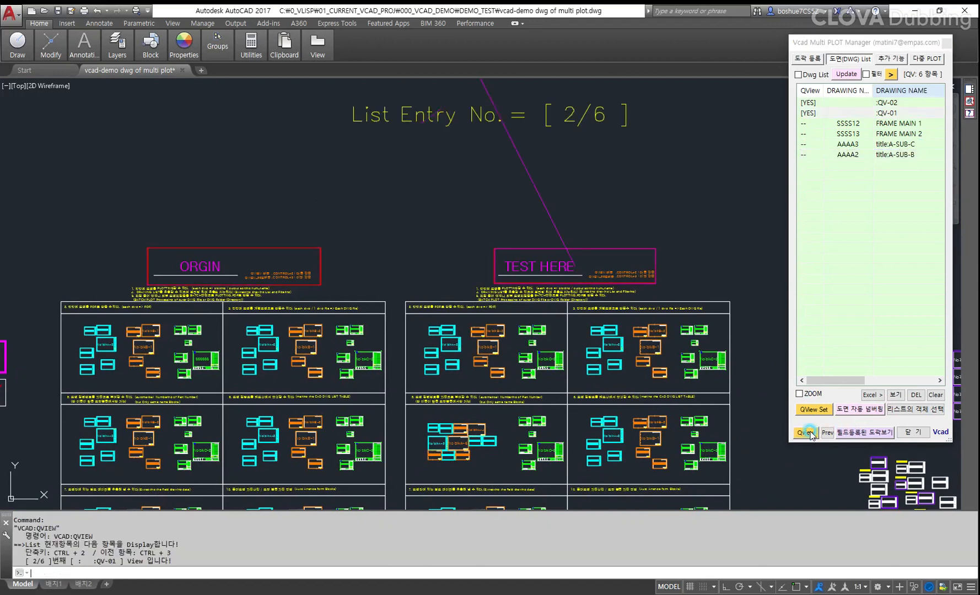
left_click(810, 434)
left_click(810, 434)
left_click(810, 434)
Enable ZOOM and step Qview through the ORGIN and TEST HERE boxes at zoomed-in scale
left_click(806, 394)
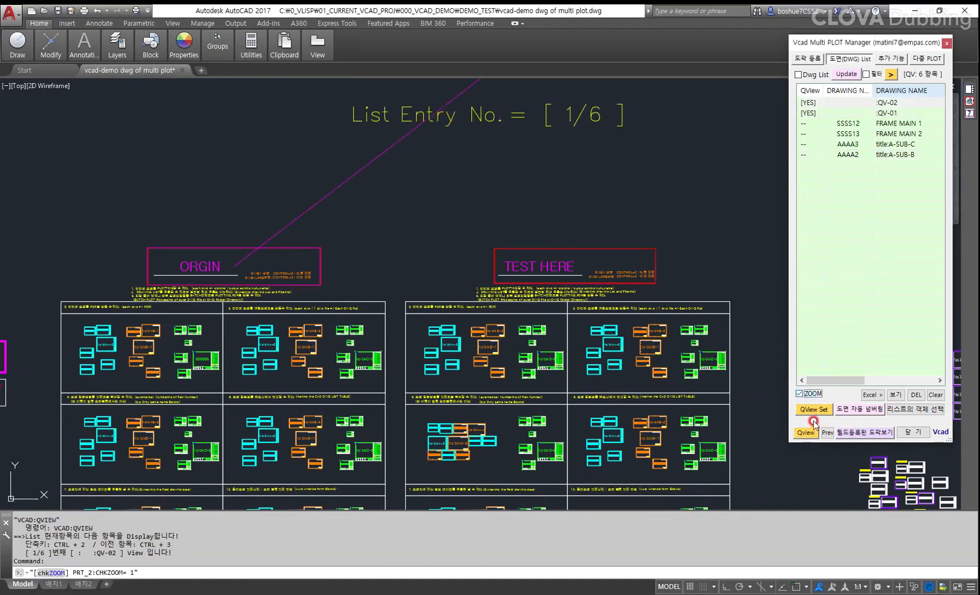
left_click(810, 434)
left_click(810, 433)
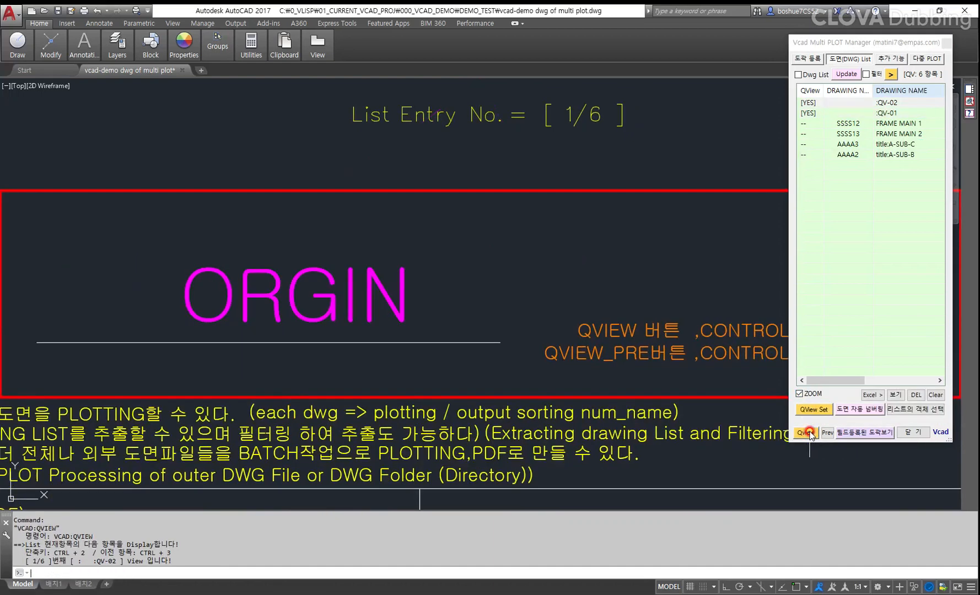
left_click(811, 434)
left_click(810, 434)
left_click(810, 434)
left_click(811, 434)
Read the QVIEW shortcut note beside ORGIN and use it to cycle repeatedly between the two zoomed QView boxes
scroll(596, 301, "down", 2)
scroll(655, 298, "up", 3)
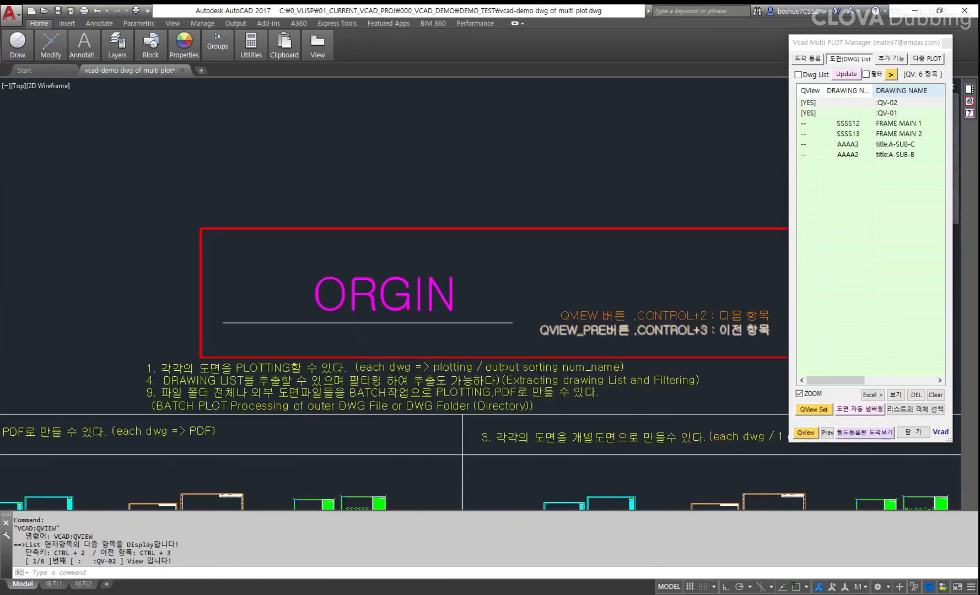
left_click(666, 308)
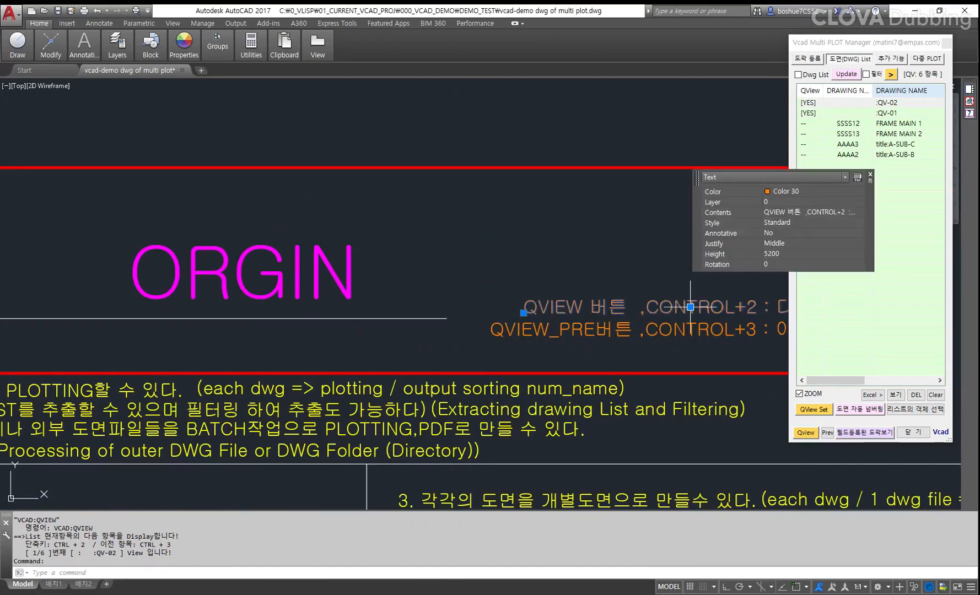
middle_click_drag(635, 325, 569, 335)
key("ctrl+2")
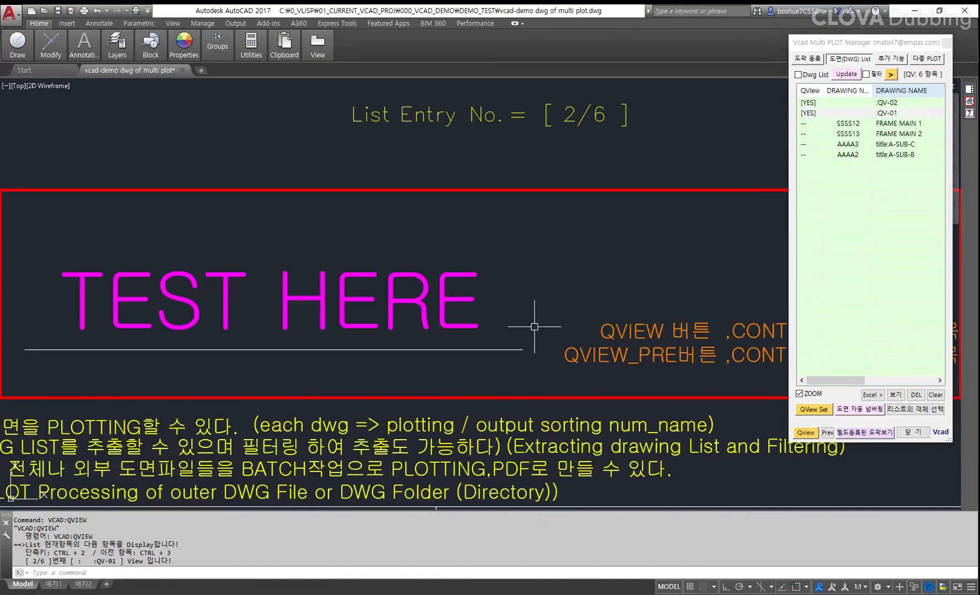
key("ctrl+2")
key("ctrl+2")
key("ctrl+2")
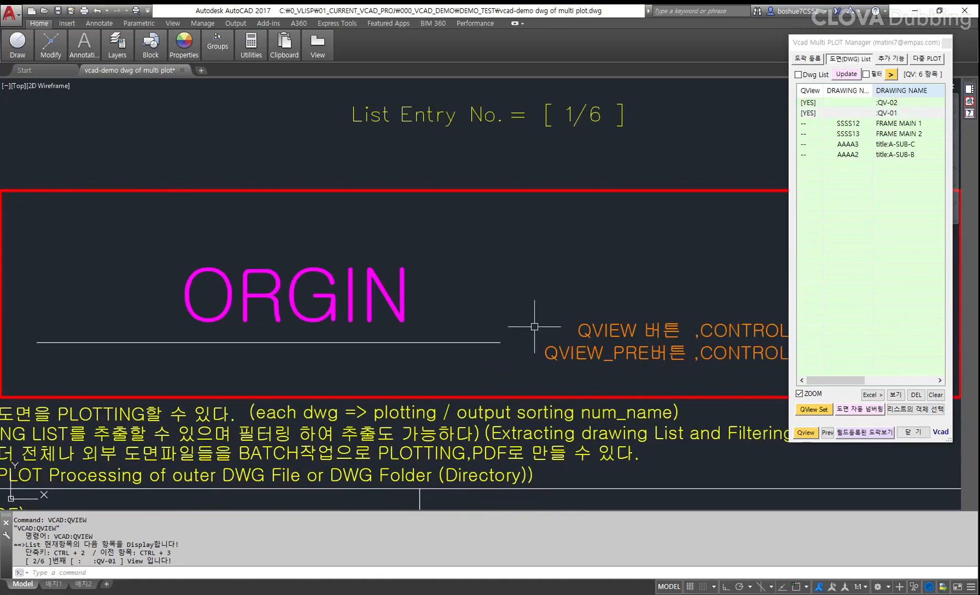
key("ctrl+2")
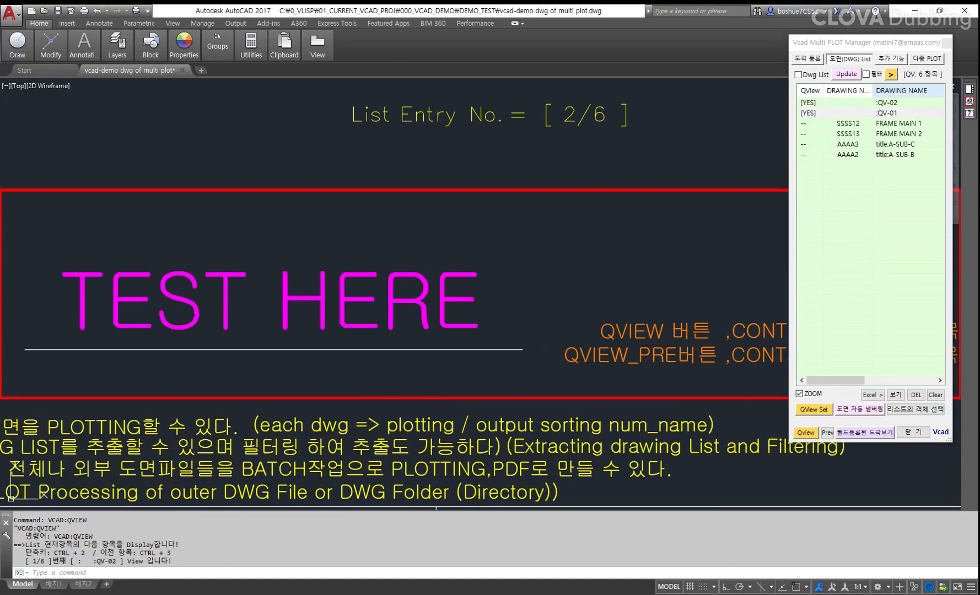
key("ctrl+2")
key("ctrl+2")
key("ctrl+2")
key("ctrl+2")
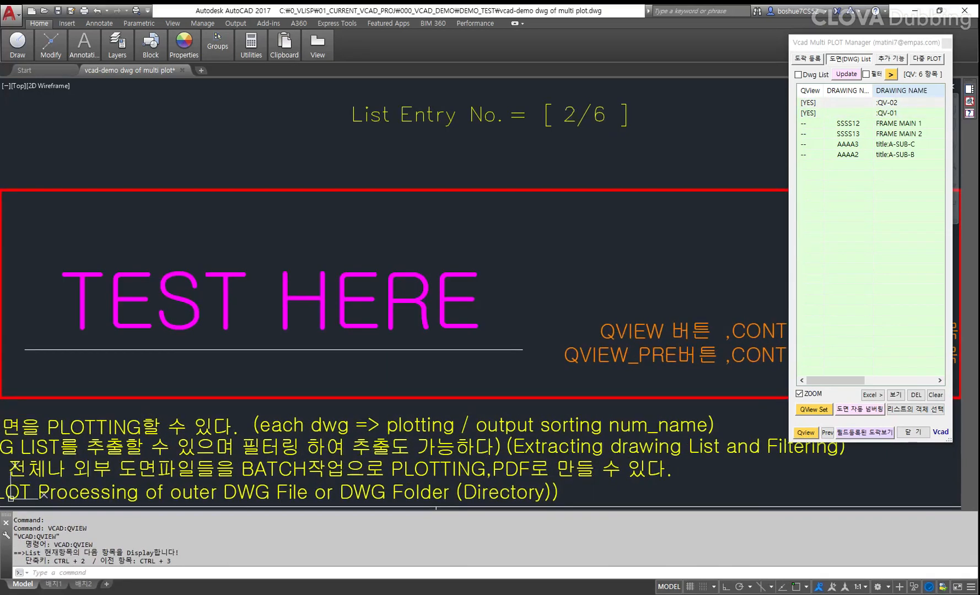
key("ctrl+2")
type("2222222")
scroll(592, 279, "down", 10)
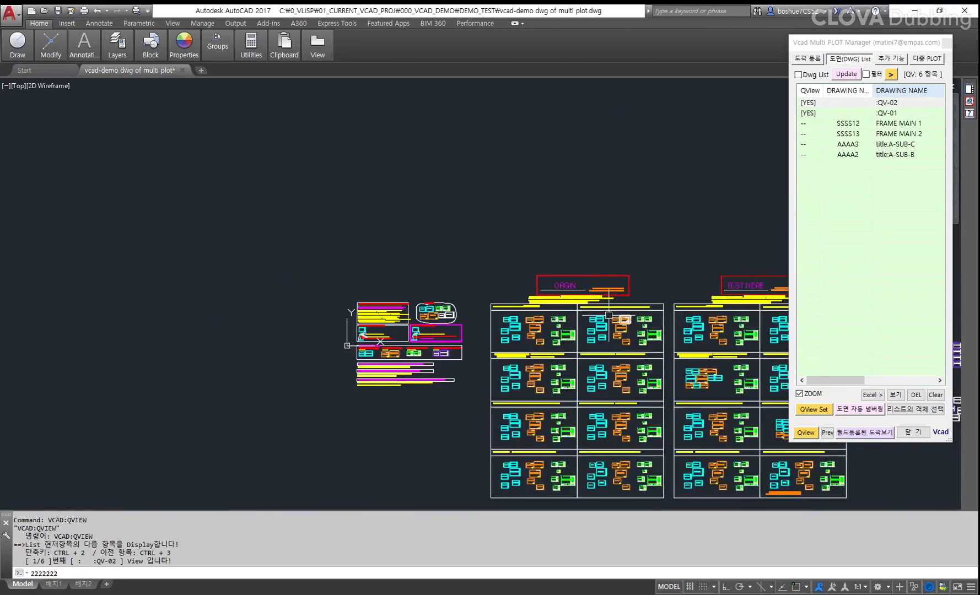
Move the QView box framing the TEST HERE title onto the separate No:blkD-1 and No:blkD-2 sheet pair
middle_click_drag(642, 305, 464, 288)
scroll(627, 302, "up", 2)
middle_click_drag(623, 320, 618, 324)
type("m")
key("Return")
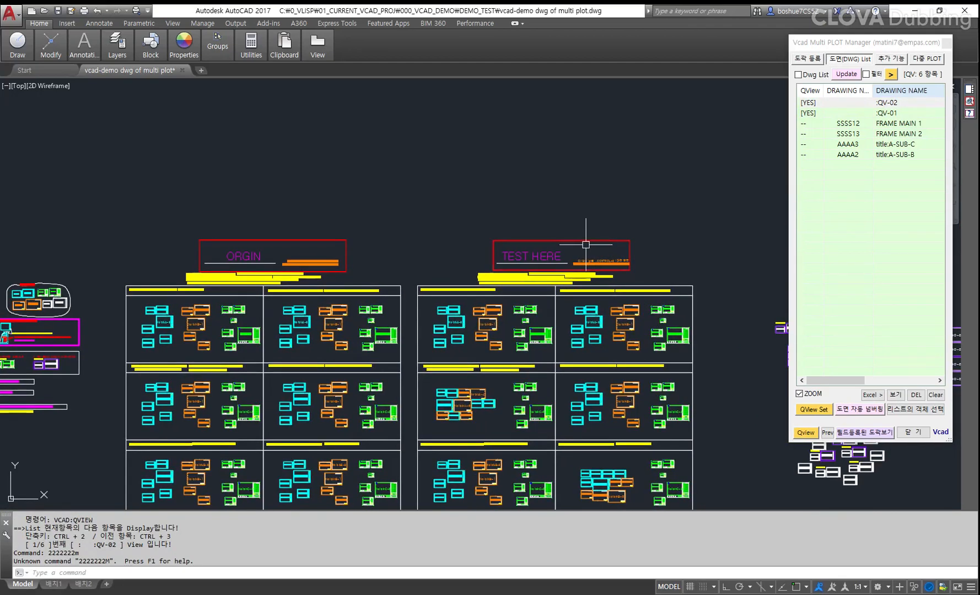
type("m")
key("Return")
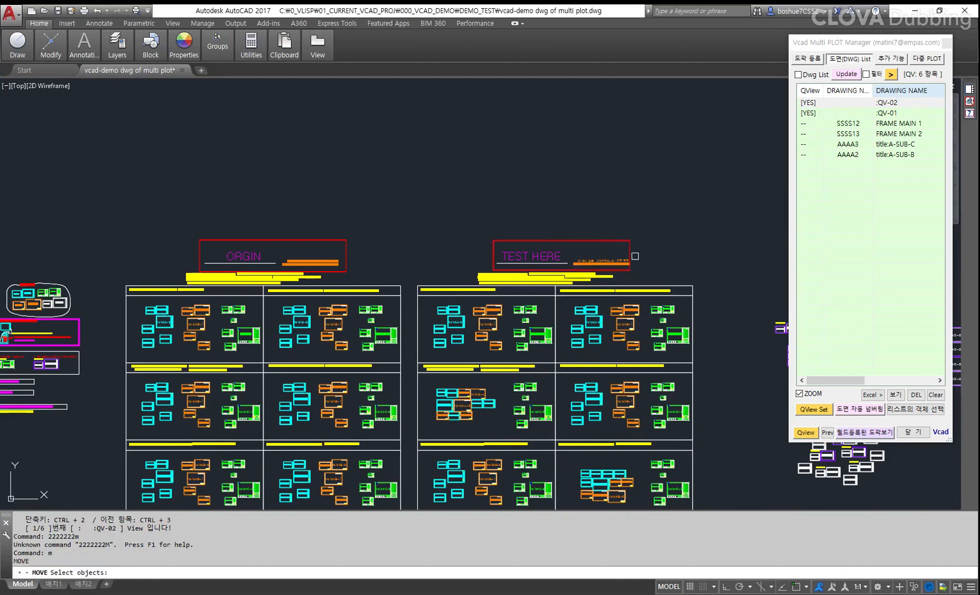
left_click(596, 242)
key("Return")
left_click(593, 242)
middle_click_drag(655, 305, 491, 269)
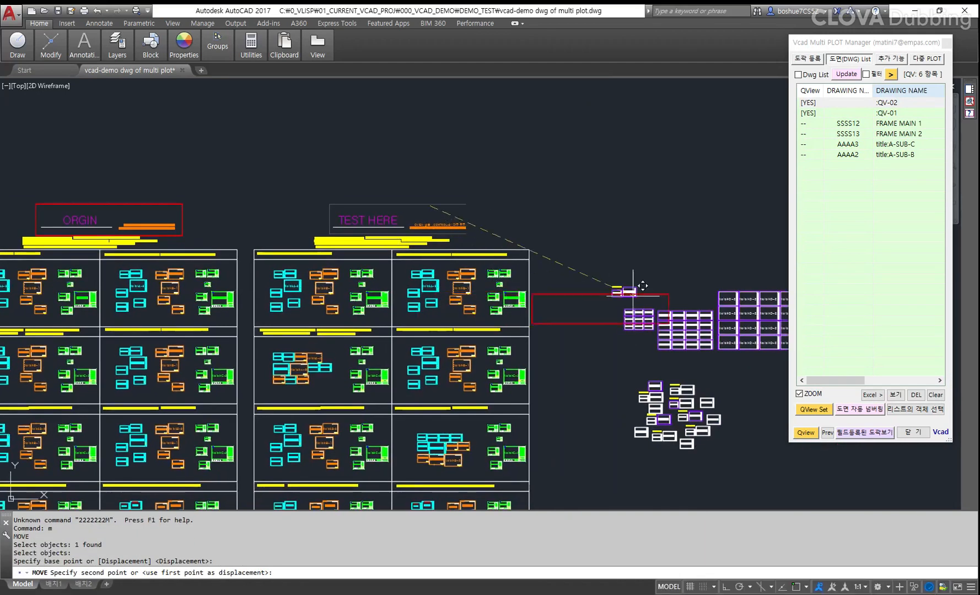
scroll(633, 293, "up", 2)
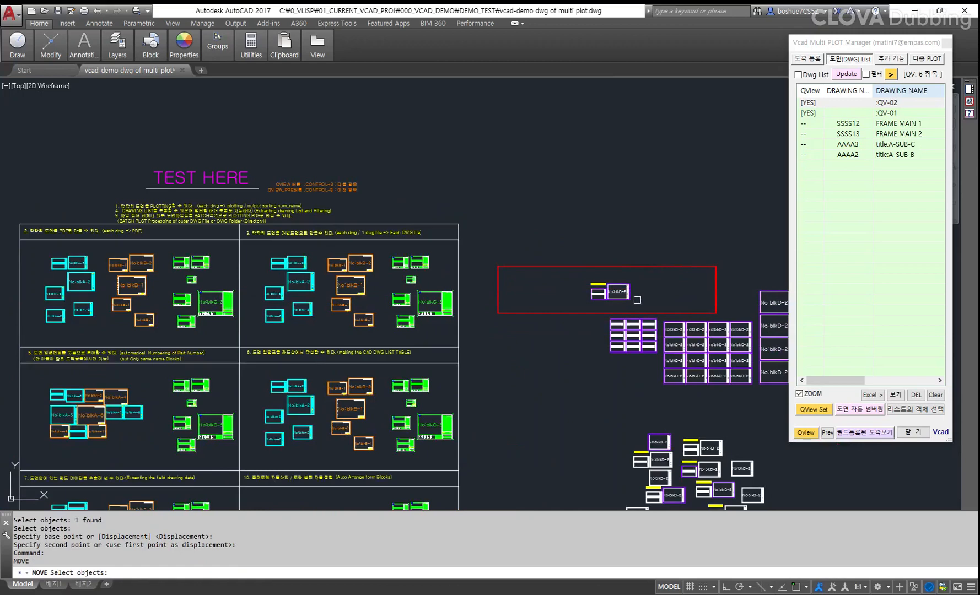
key("Return")
scroll(682, 285, "down", 2)
middle_click_drag(586, 319, 634, 332)
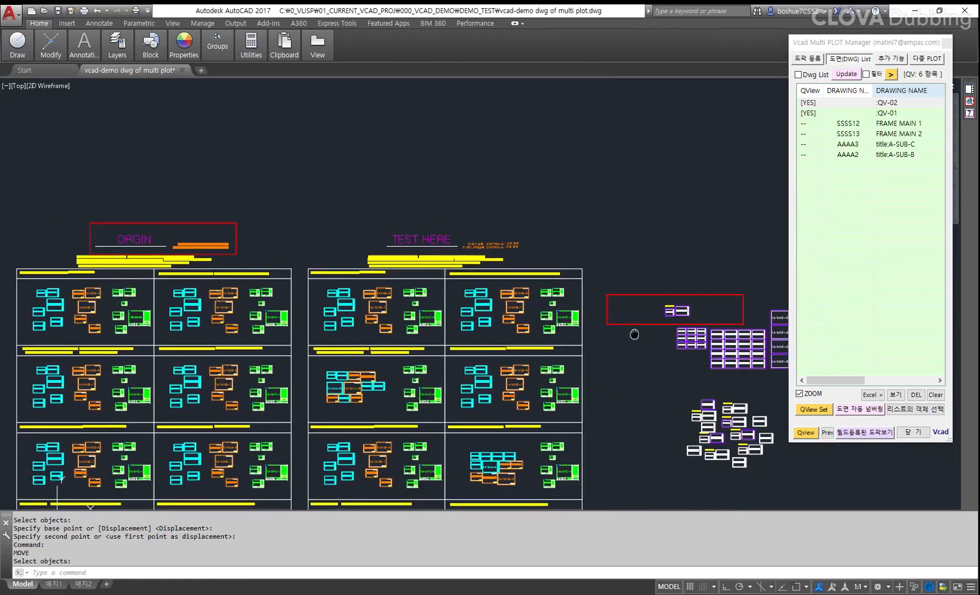
Step Qview repeatedly between the ORGIN box and the box relocated around the No:blkD-1 and No:blkD-2 pair
left_click(806, 433)
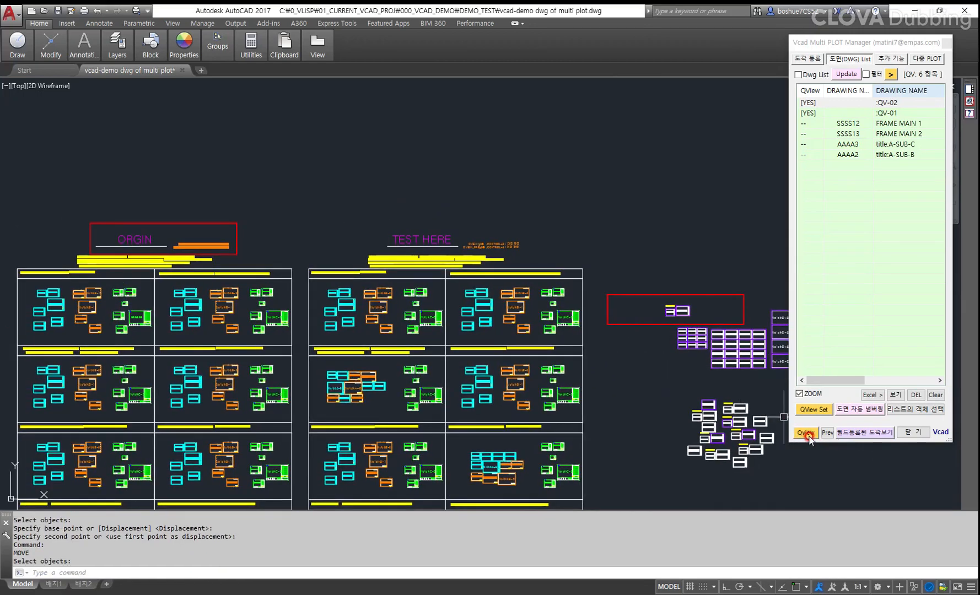
left_click(806, 433)
left_click(807, 433)
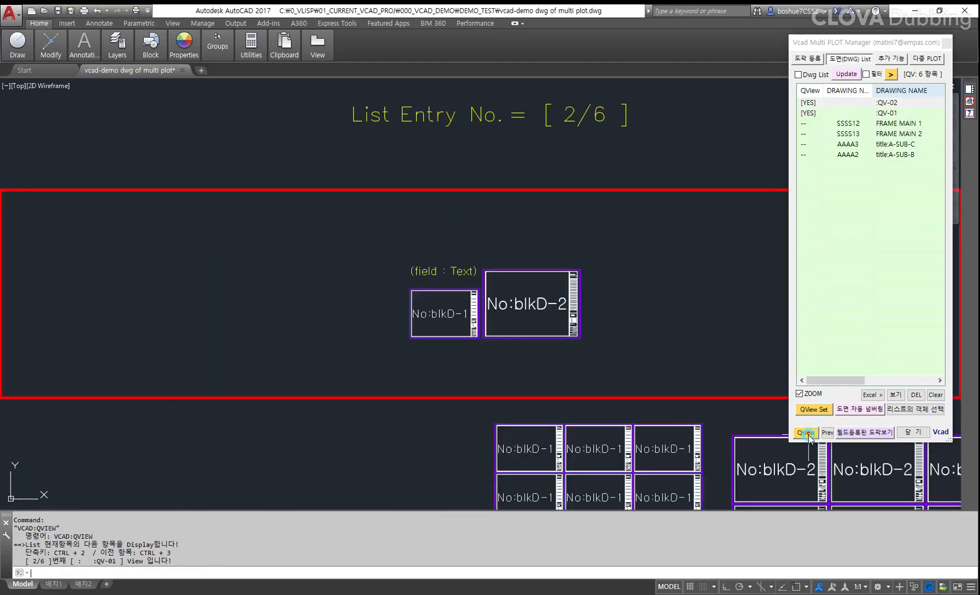
left_click(807, 433)
left_click(806, 433)
left_click(806, 433)
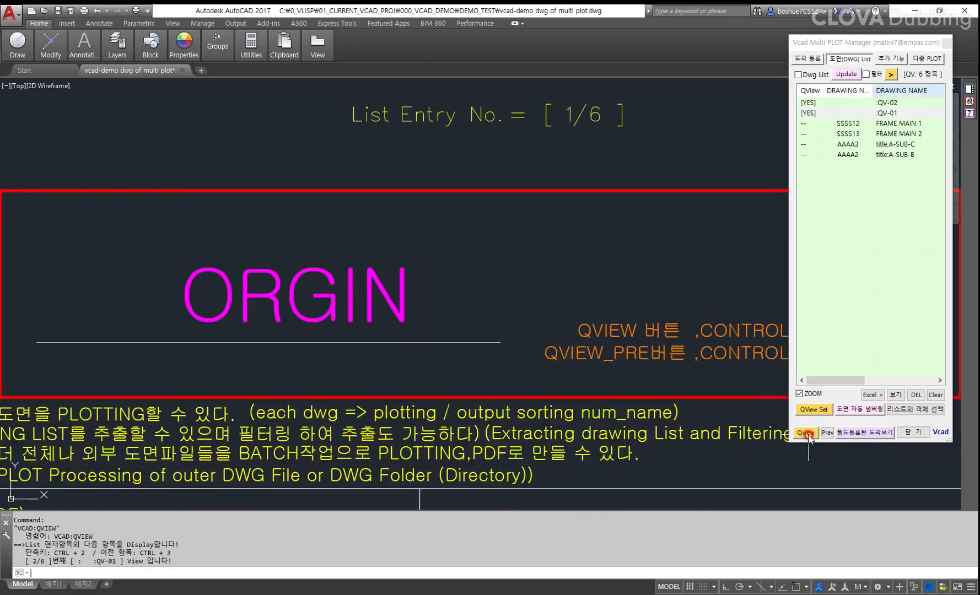
left_click(806, 433)
Move the QView box from the sheet pair down over the nine-sheet No:blkD-1 grid
scroll(610, 349, "down", 4)
middle_click_drag(609, 349, 547, 298)
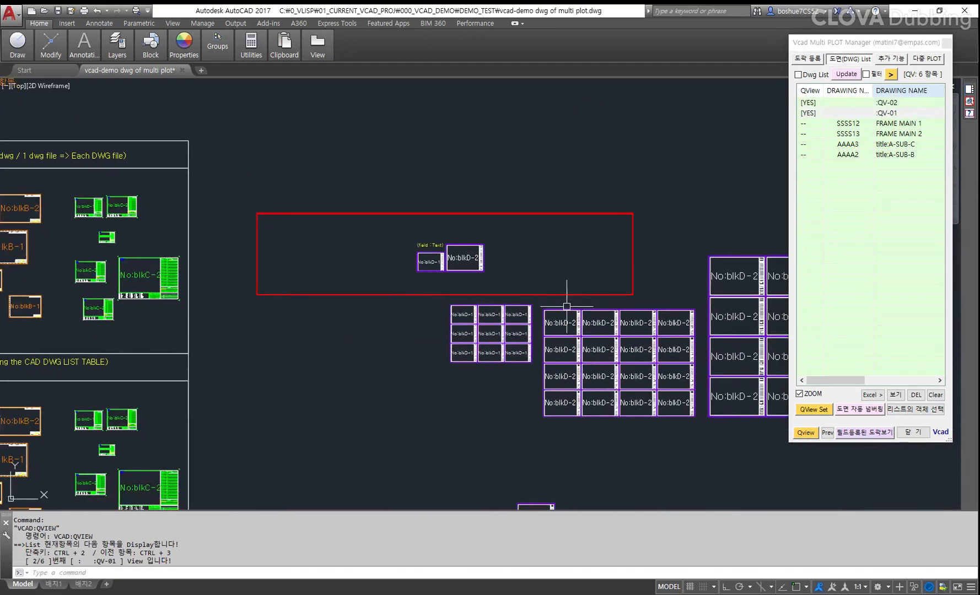
type("m")
key("Return")
left_click(558, 294)
key("Return")
left_click(554, 277)
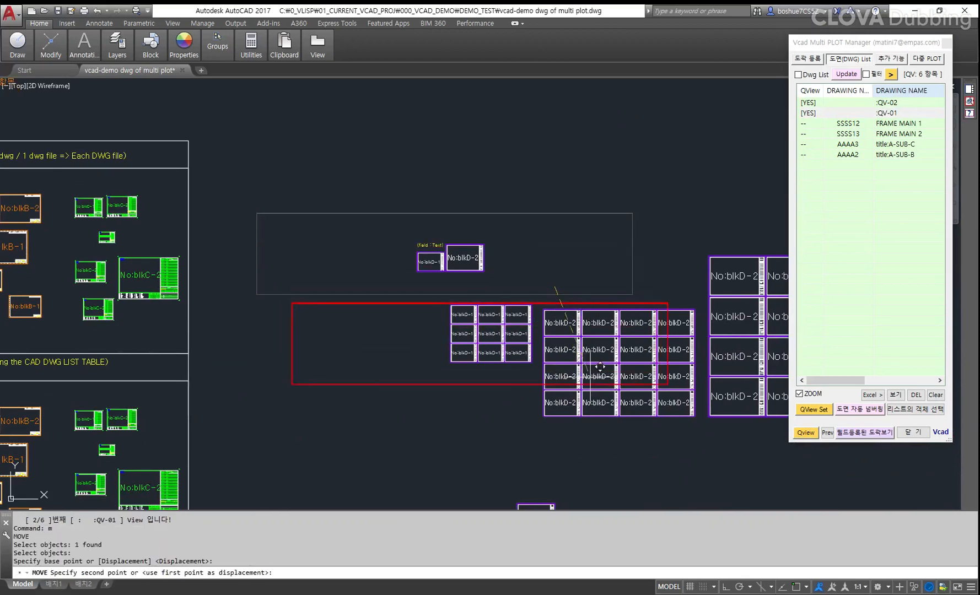
left_click(612, 359)
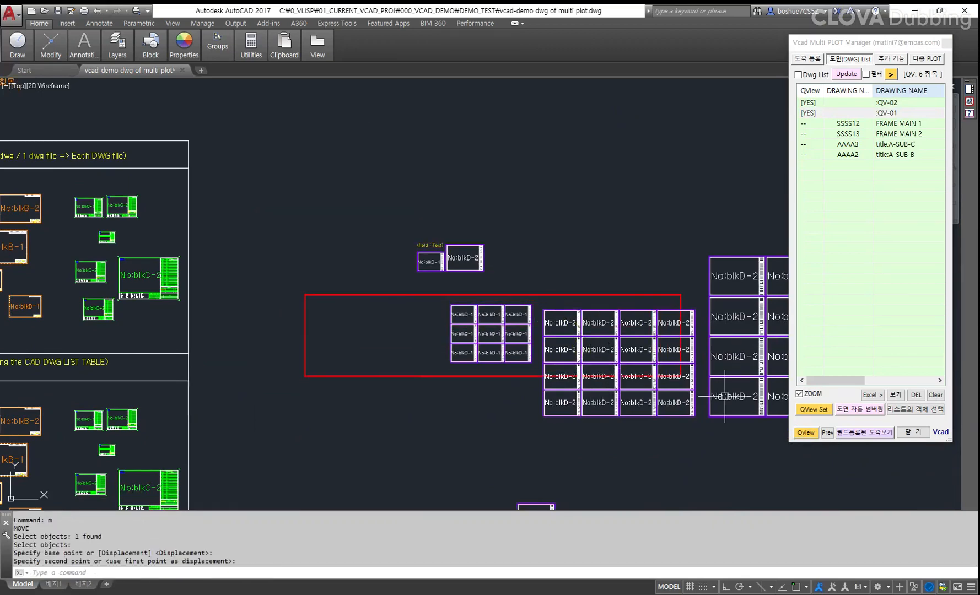
Cycle Qview through the ORGIN box and the box placed over the No:blkD-1 grid
left_click(806, 433)
left_click(806, 433)
left_click(806, 434)
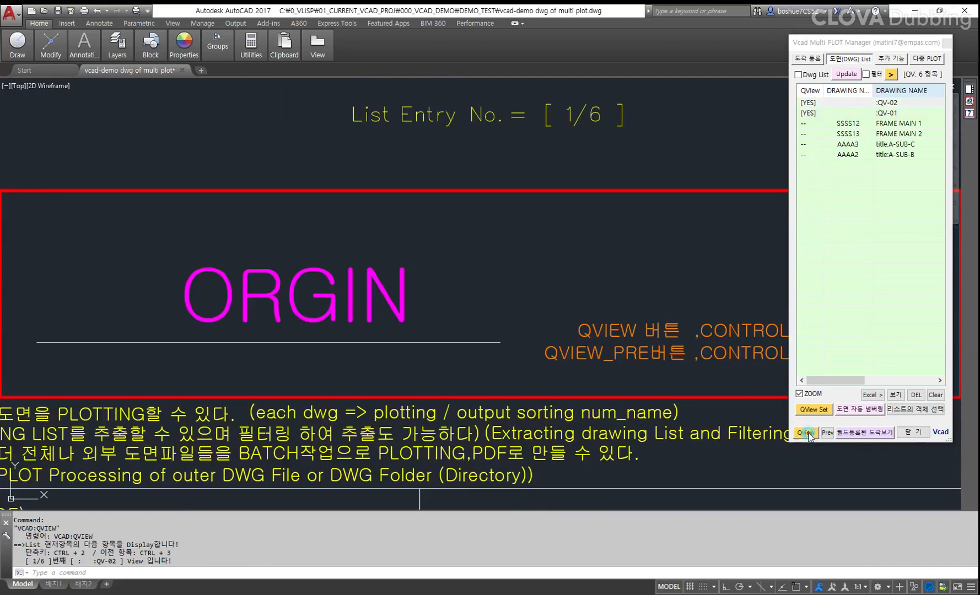
left_click(806, 433)
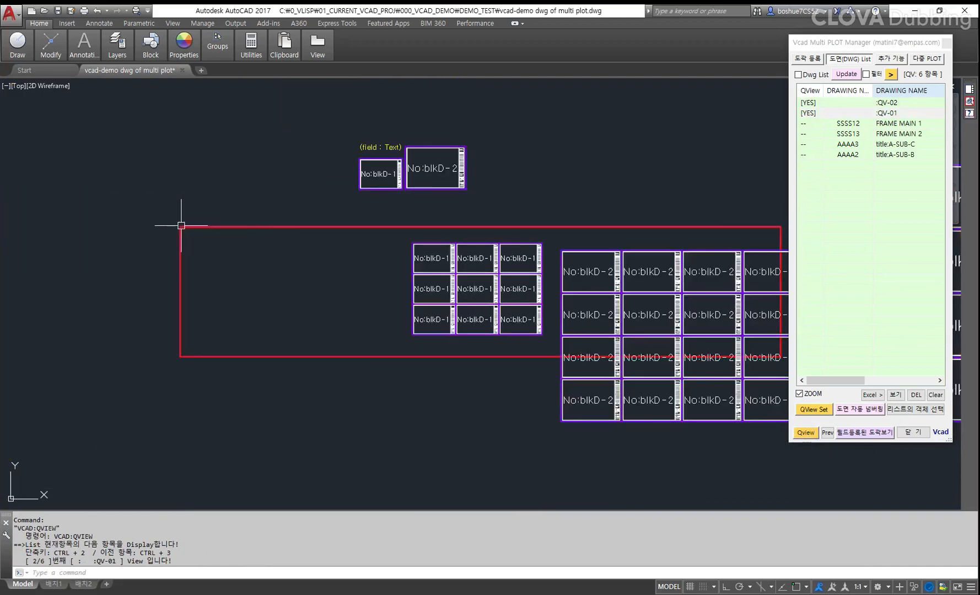
Narrow the QView box from both sides to about 89191 wide so it frames only the nine-sheet No:blkD-1 grid
left_click(182, 269)
left_click(180, 291)
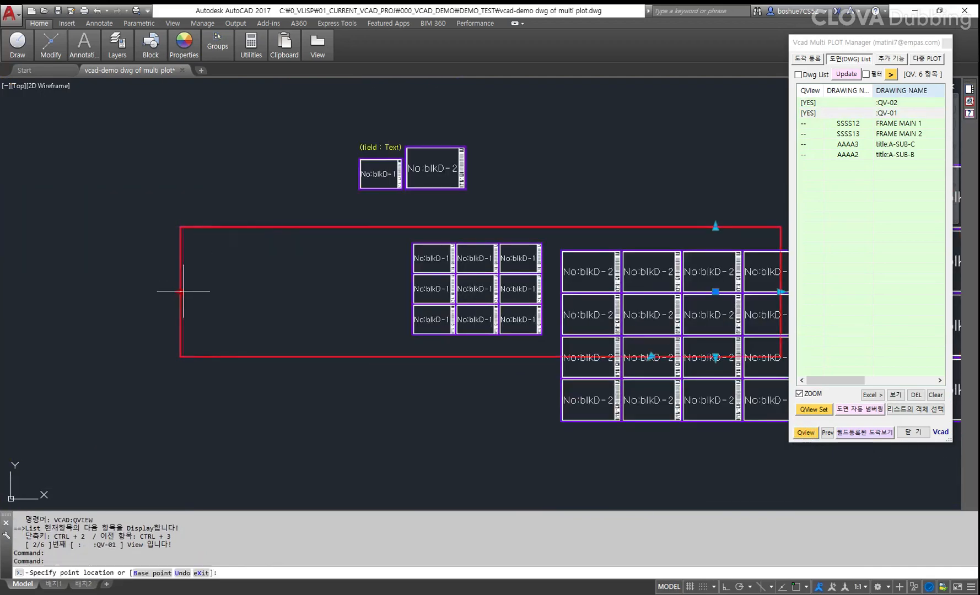
left_click(393, 292)
scroll(390, 283, "down", 2)
scroll(545, 280, "up", 2)
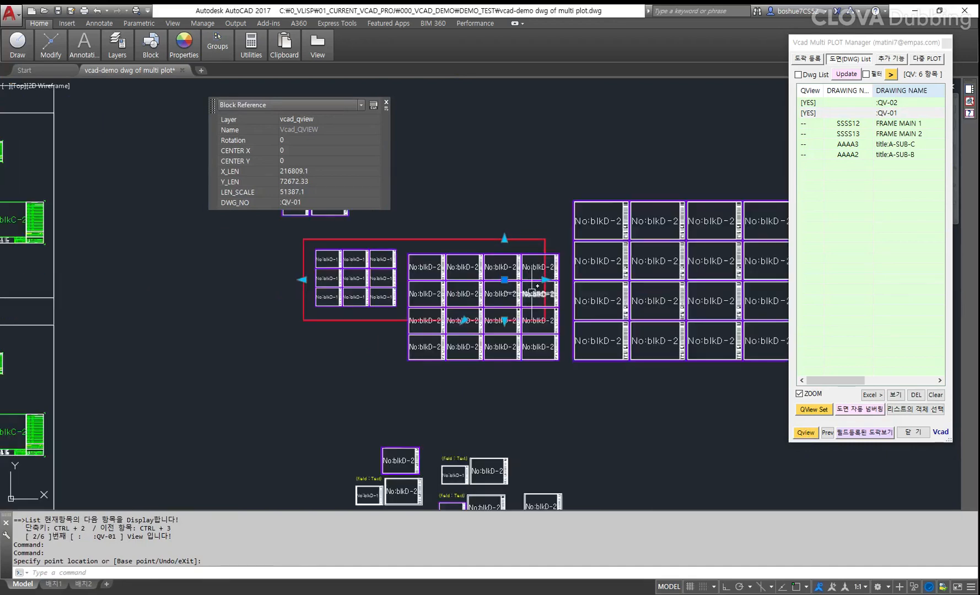
left_click(545, 280)
left_click(404, 280)
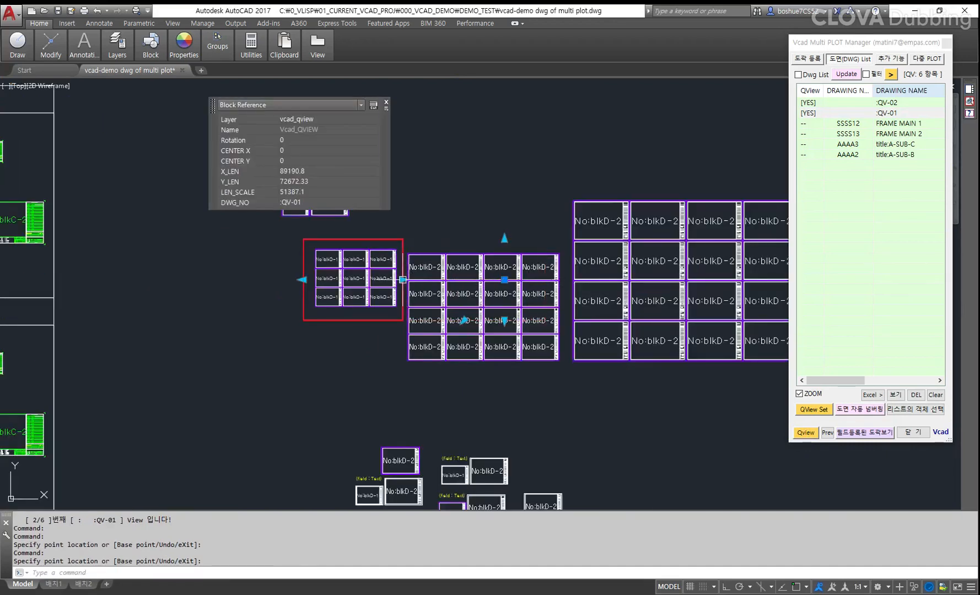
View the ORGIN box and the narrowed No:blkD-1 grid box with Qview, and inspect the grid box's block properties
left_click(805, 433)
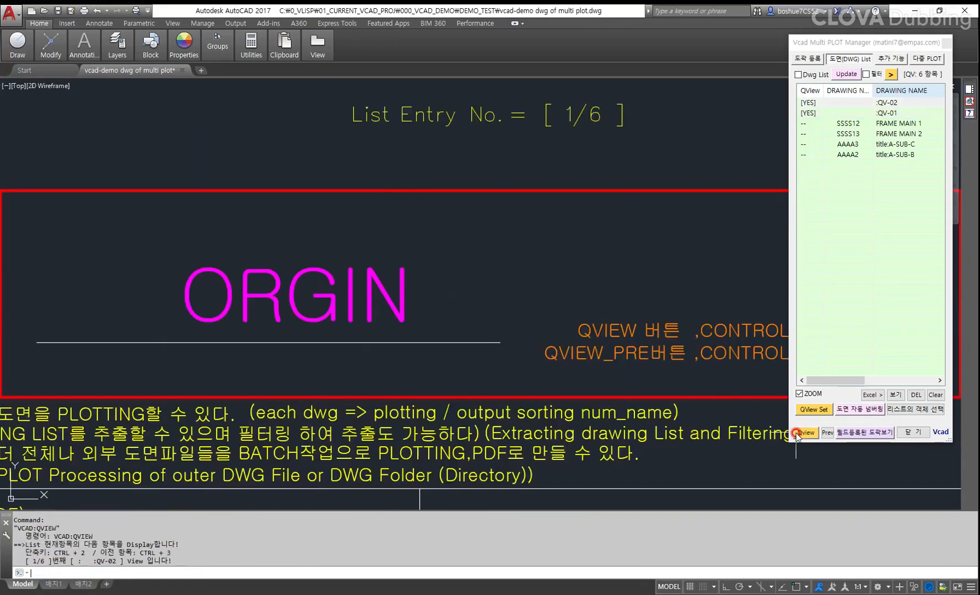
key("ctrl+2")
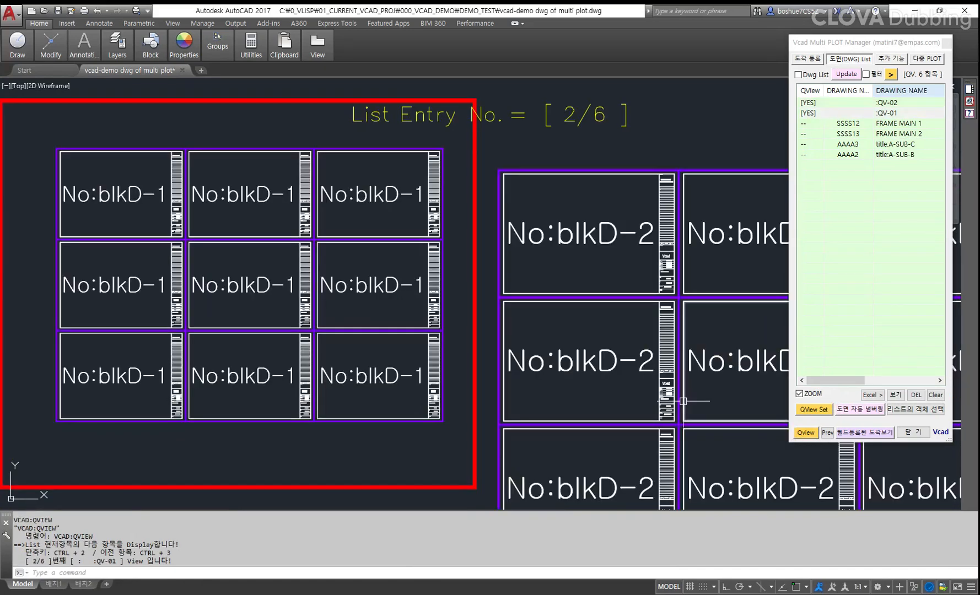
scroll(677, 389, "down", 2)
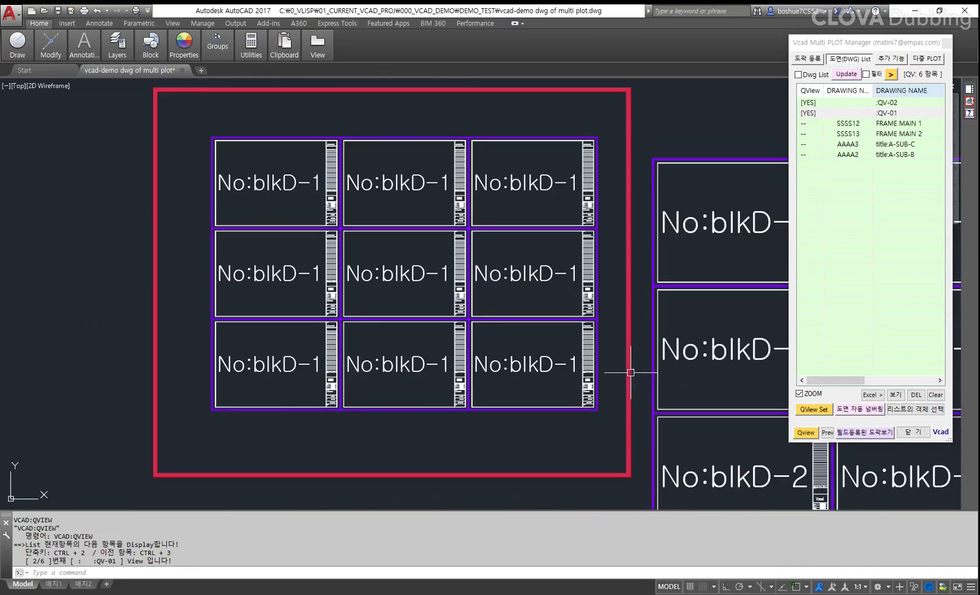
left_click(629, 371)
scroll(657, 373, "down", 5)
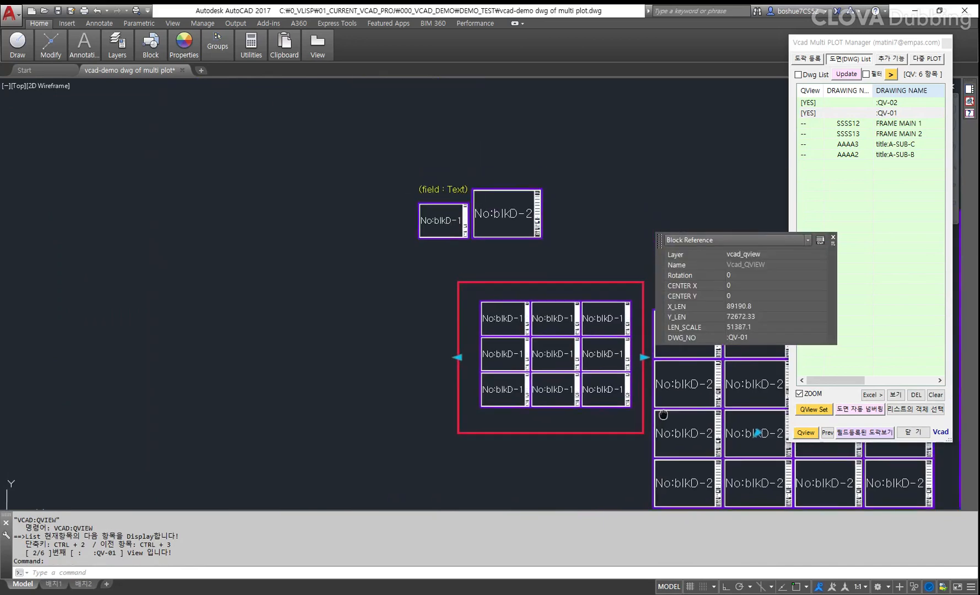
scroll(622, 399, "down", 4)
key("Escape")
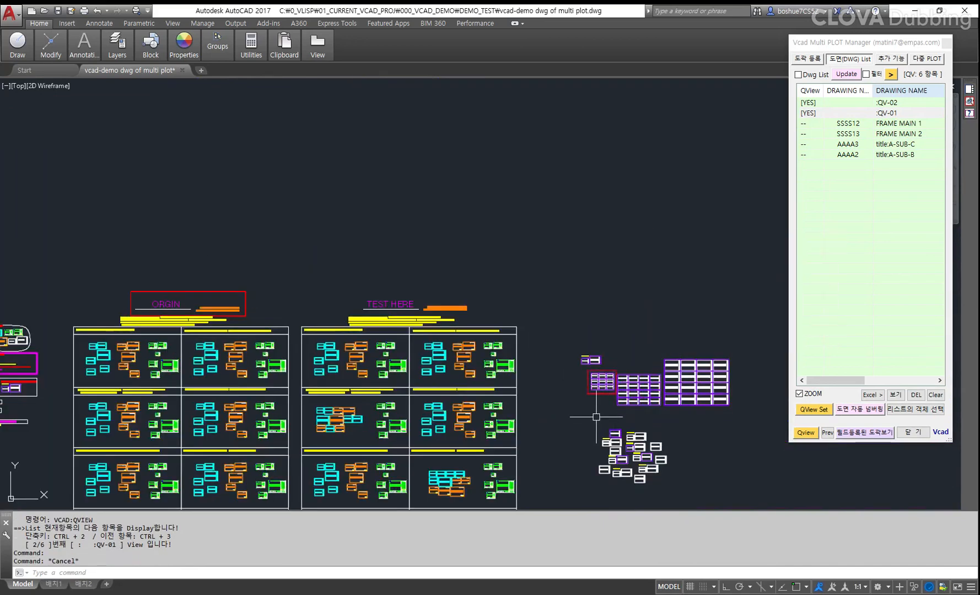
Copy the QView box around the No:blkD-1 grid onto the word HERE in the TEST HERE title
mouse_move(605, 407)
middle_mouse_down()
mouse_move(610, 396)
mouse_move(691, 404)
middle_mouse_up()
middle_click_drag(571, 368, 573, 277)
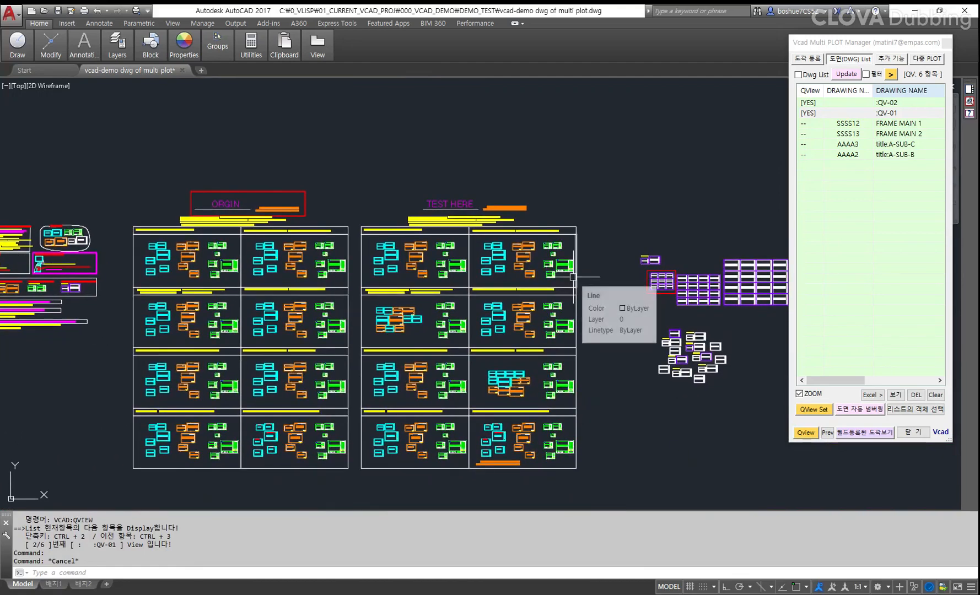
middle_click_drag(604, 309, 600, 326)
type("co")
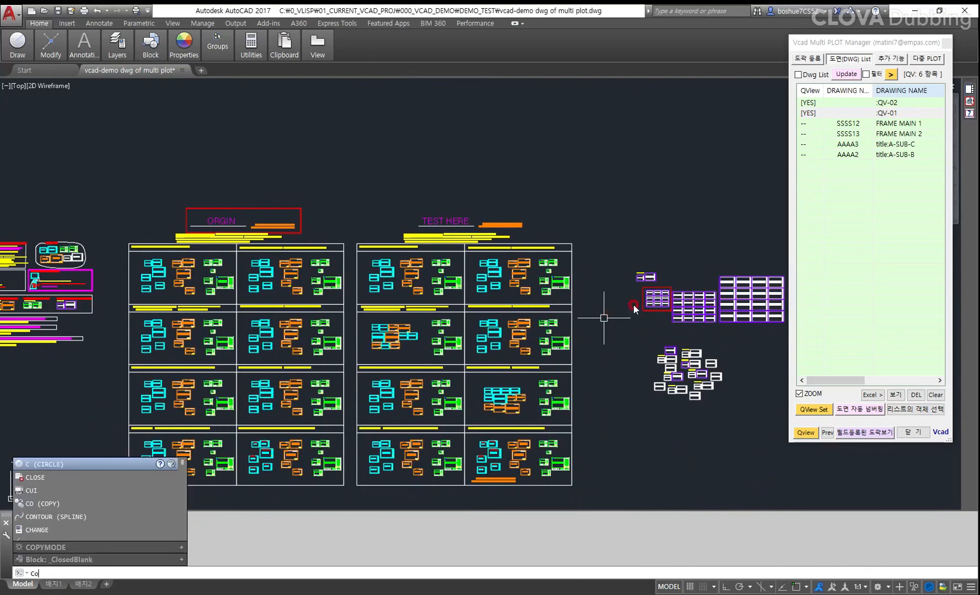
key("Return")
scroll(637, 307, "up", 2)
left_click(649, 312)
key("Return")
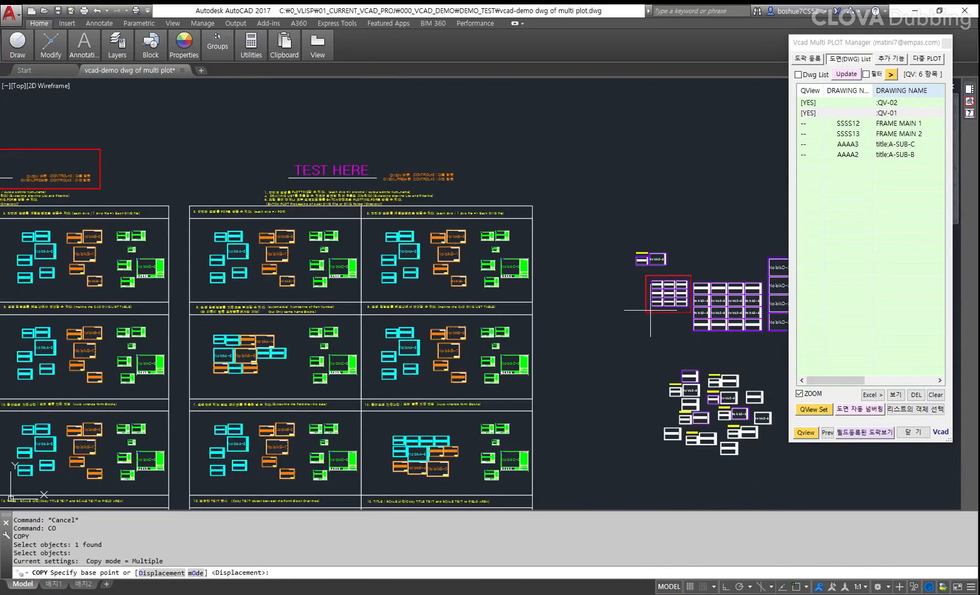
left_click(651, 315)
middle_click_drag(533, 399, 533, 379)
scroll(485, 364, "up", 2)
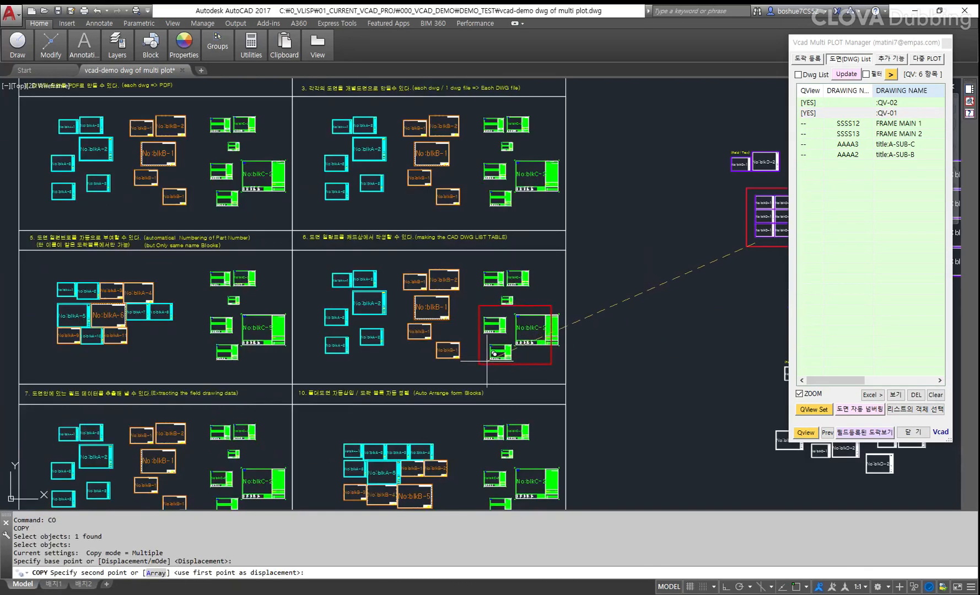
scroll(501, 358, "down", 3)
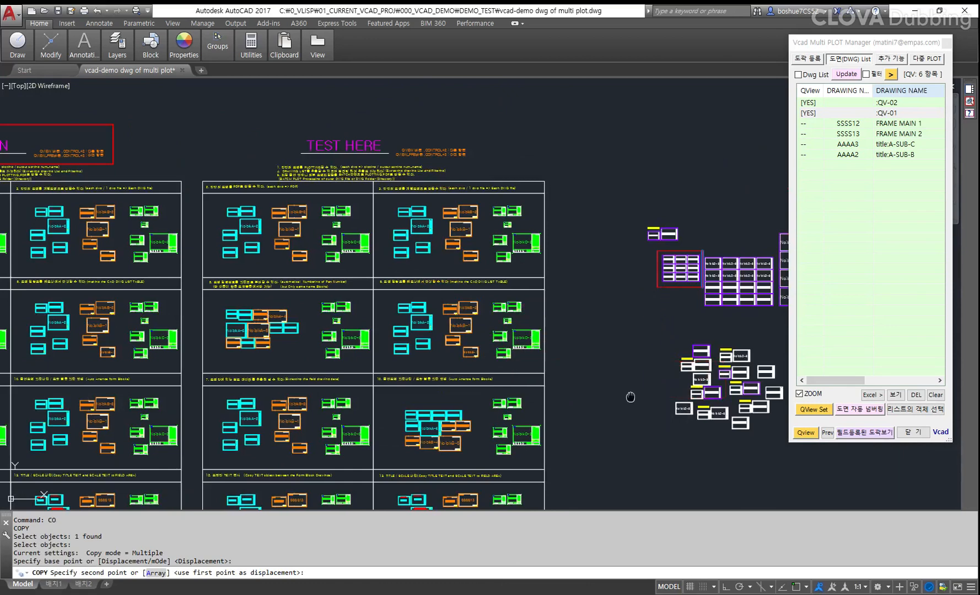
scroll(525, 389, "up", 2)
middle_click_drag(525, 389, 576, 383)
middle_click_drag(292, 151, 356, 277)
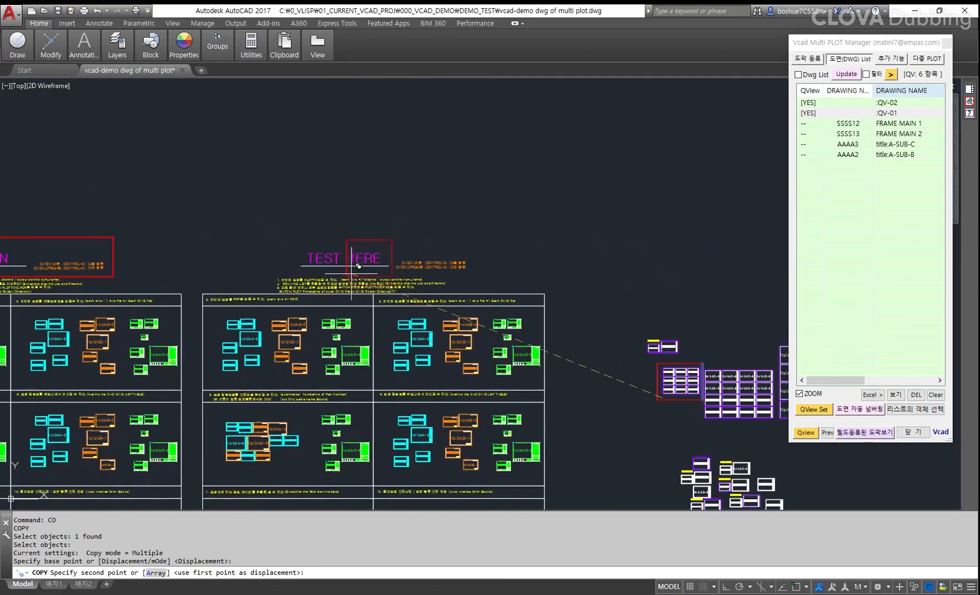
scroll(357, 278, "up", 2)
left_click(336, 271)
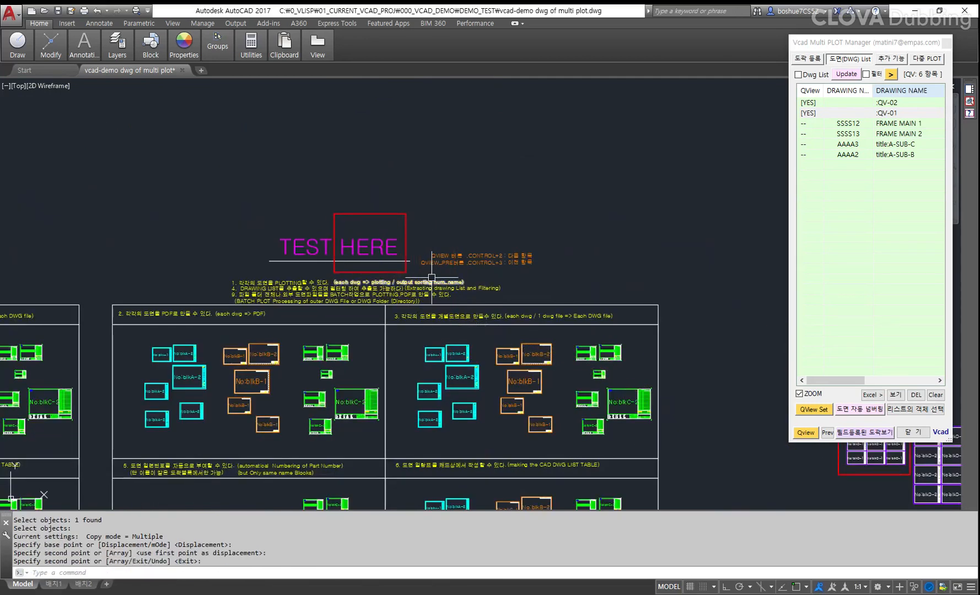
scroll(463, 273, "down", 2)
key("Escape")
Add the copied QView box on the TEST HERE title to the drawing list with QView Set
middle_click_drag(463, 274, 597, 317)
left_click(835, 179)
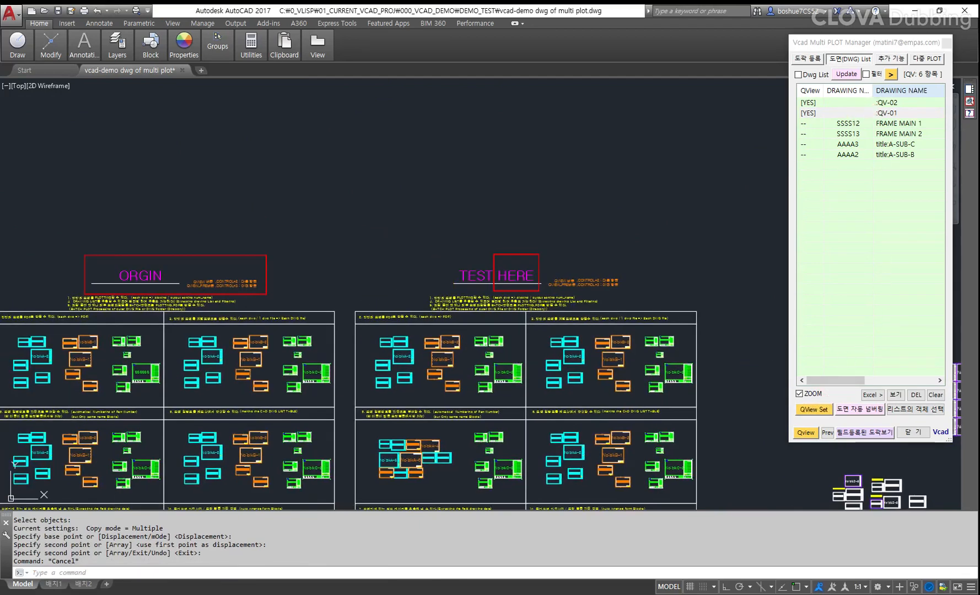
left_click(503, 253)
key("Return")
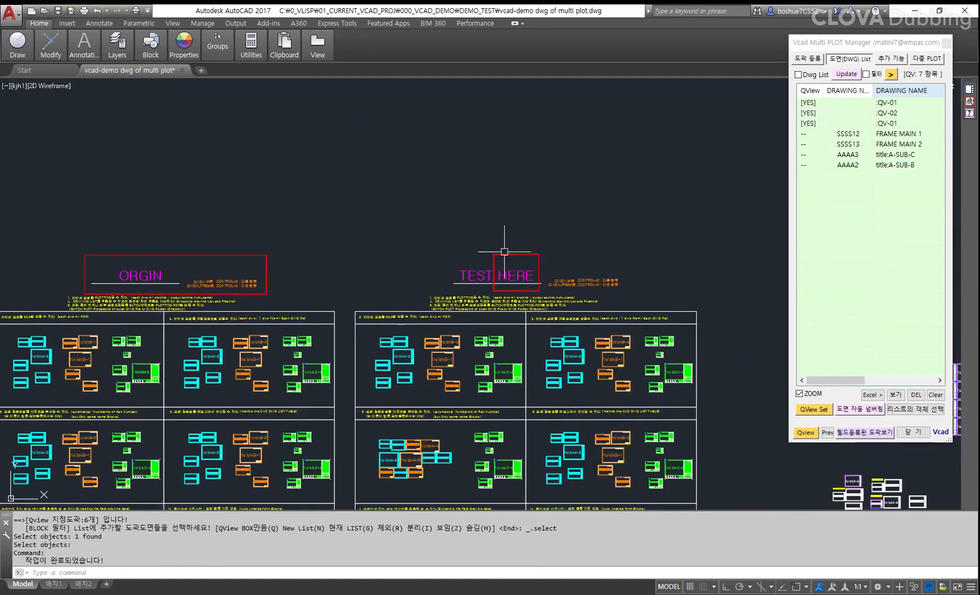
Set the DWG_NO attribute of the QView box on the TEST HERE title to :QV-01EEE
left_click(848, 148)
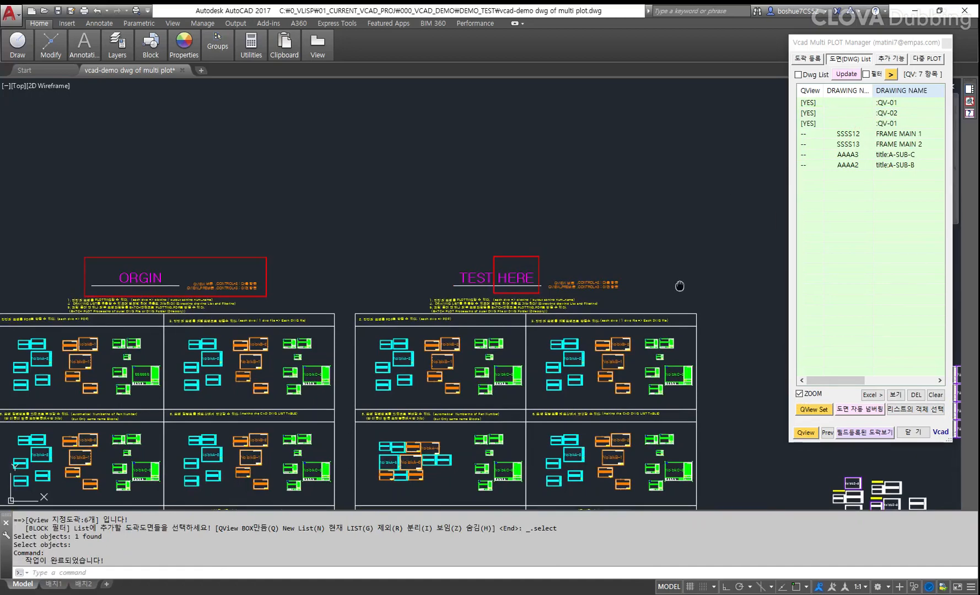
left_click(537, 276)
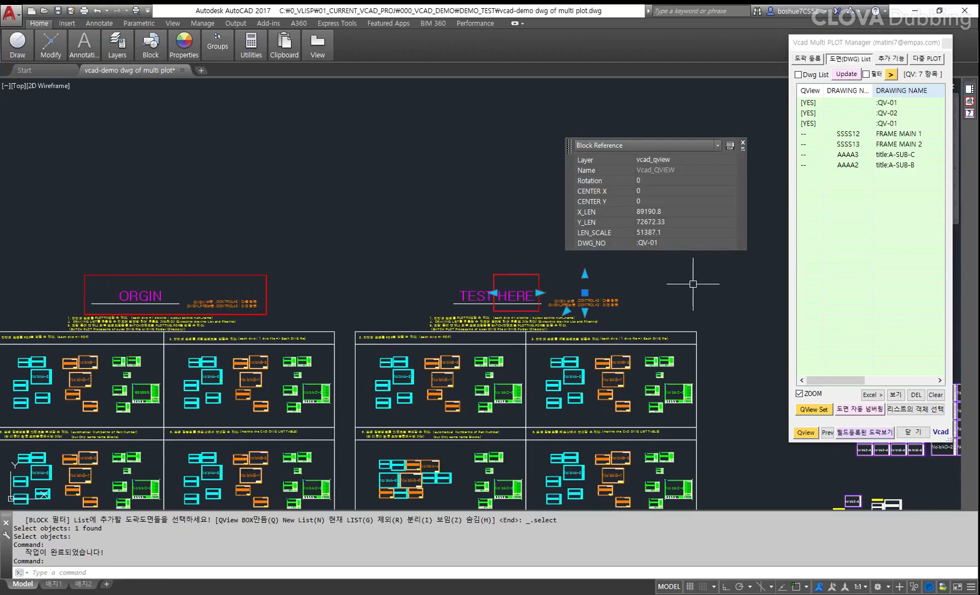
key("Escape")
double_click(533, 275)
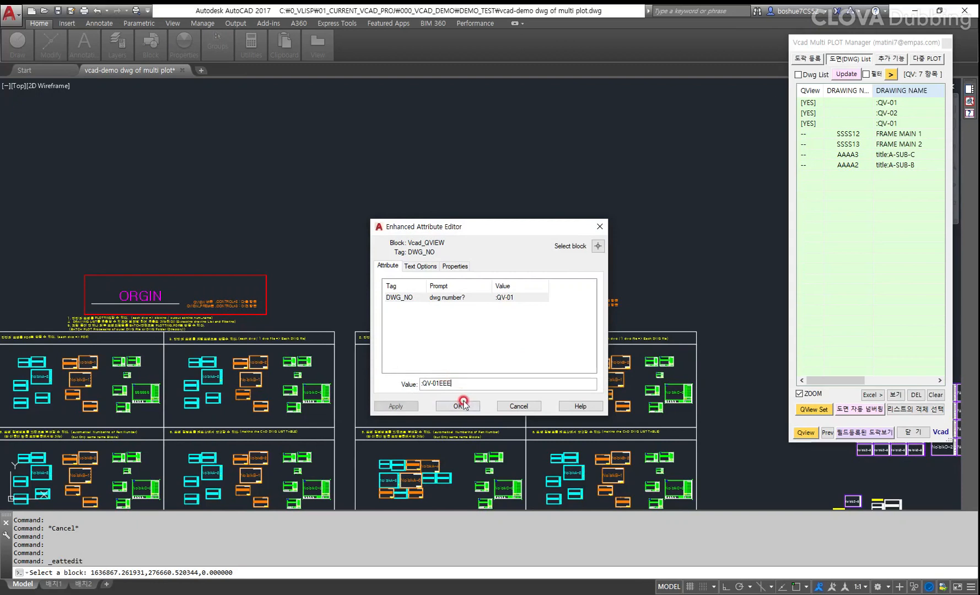
left_click(462, 405)
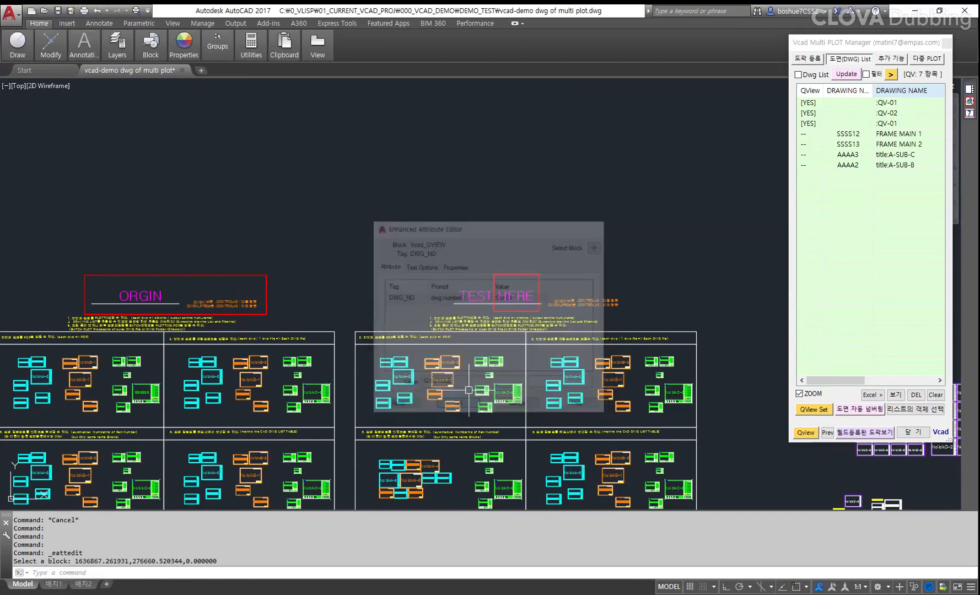
Redisplay the saved drawing list with the current LIST (G) option of QView Set to update the renamed box's entry
left_click(808, 413)
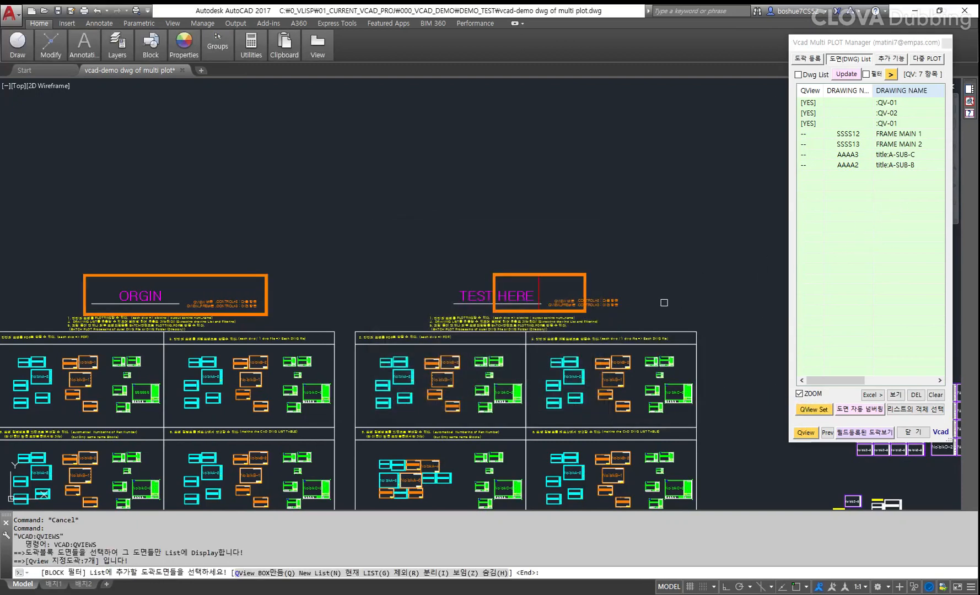
key("Escape")
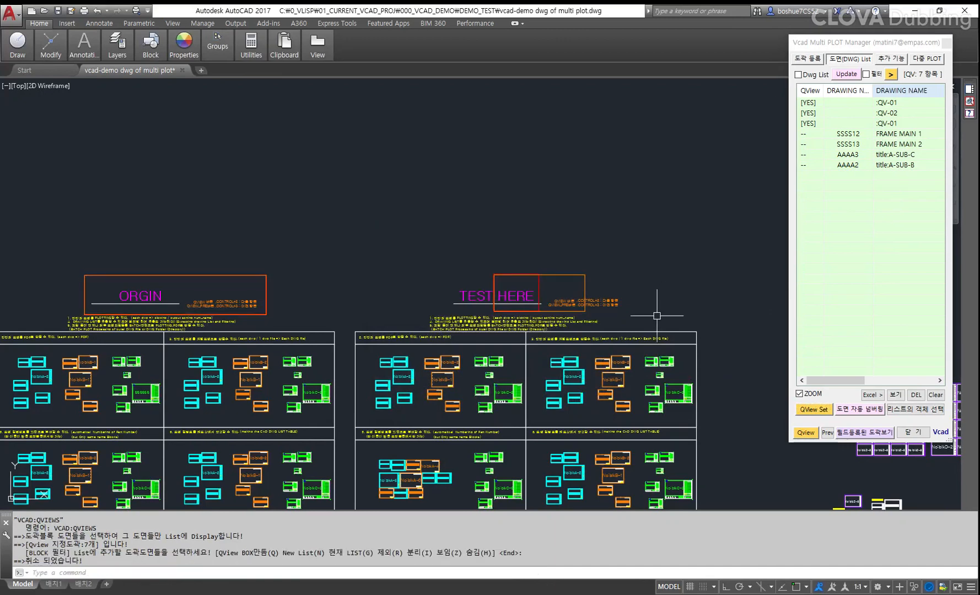
key("Return")
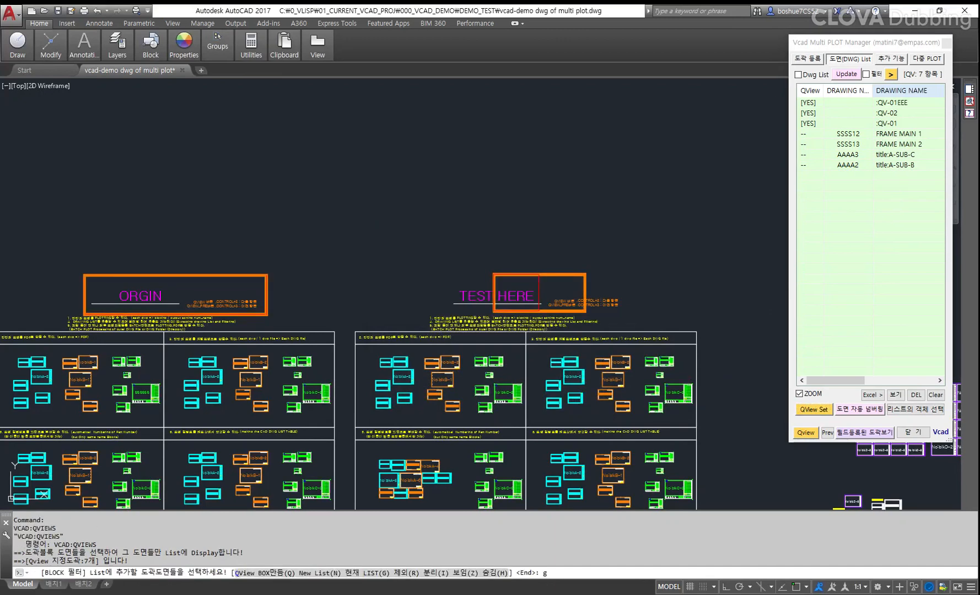
type("g")
key("Return")
scroll(653, 263, "down", 6)
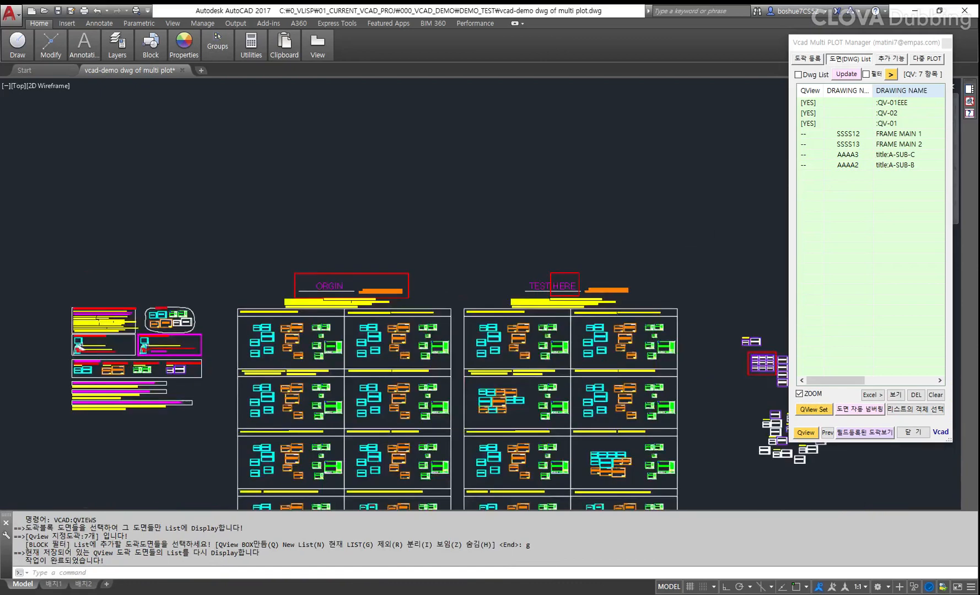
scroll(587, 286, "up", 4)
key("Escape")
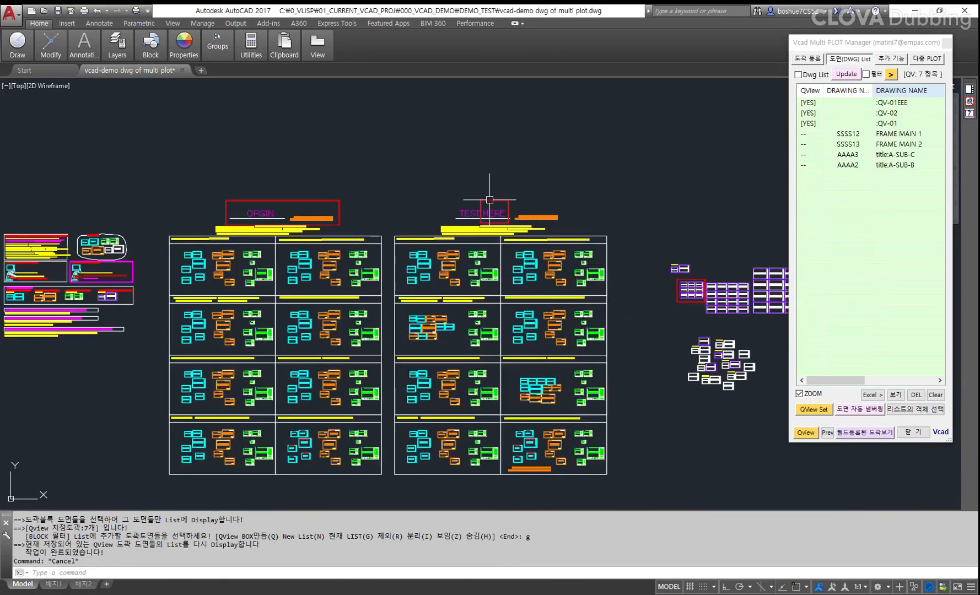
left_click(489, 200)
key("Escape")
key("Escape")
middle_click_drag(641, 259, 635, 273)
View the custom QView boxes :QV-01EEE, :QV-02 and :QV-01 in turn with Qview while ZOOM is on
left_click(800, 394)
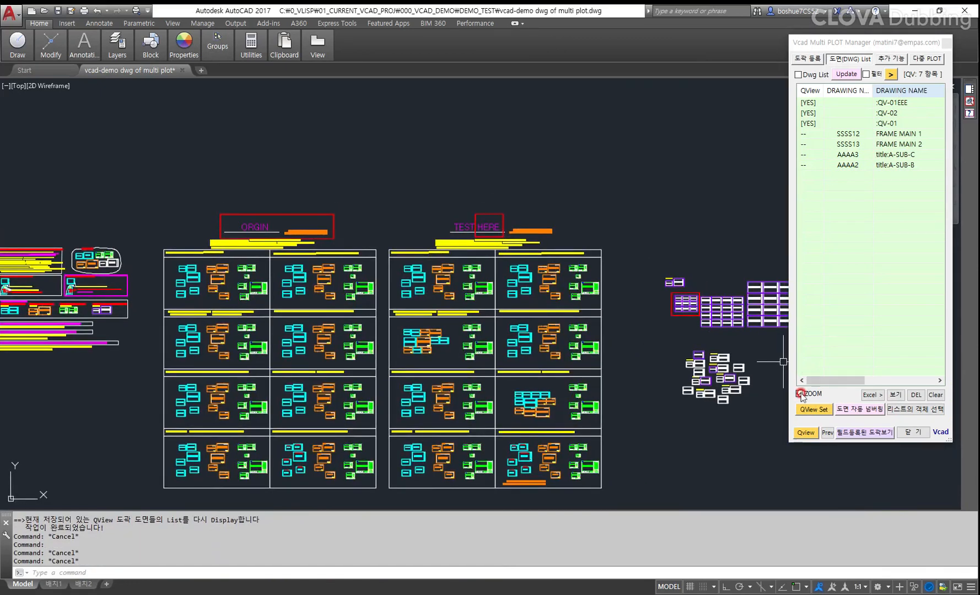
left_click(808, 433)
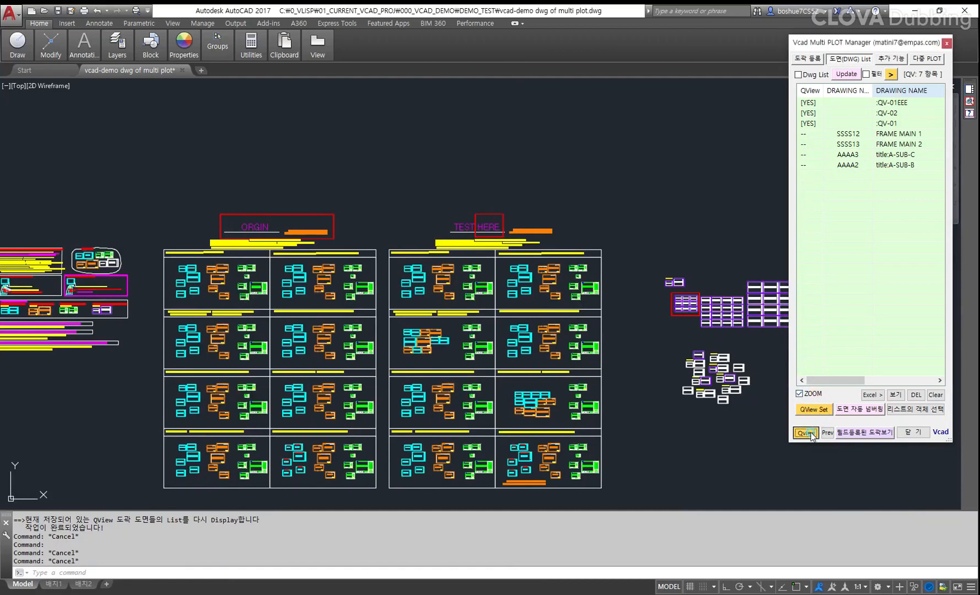
left_click(809, 434)
left_click(808, 433)
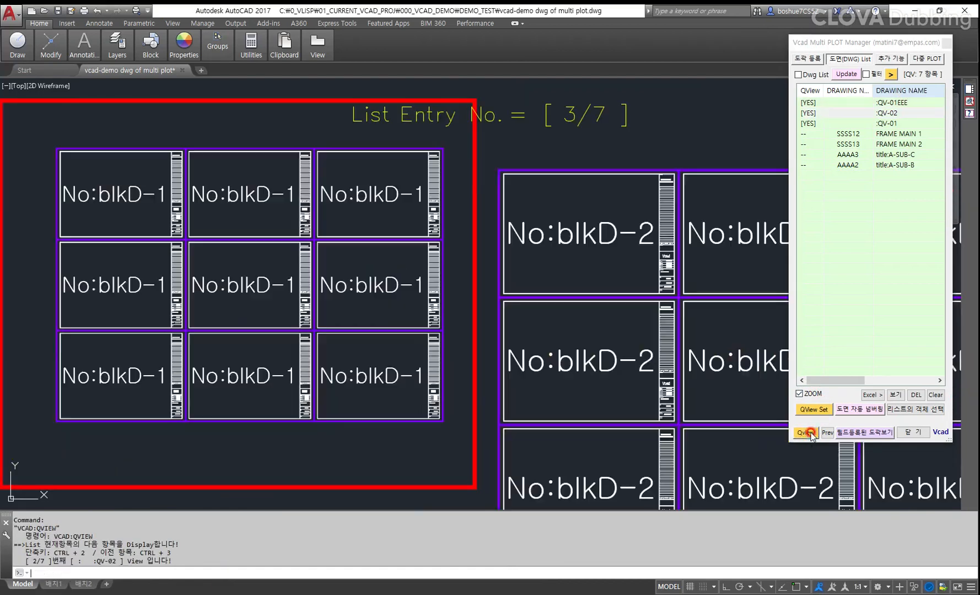
Turn ZOOM off and step forward and backward through the custom QView boxes with Qview and Prev
left_click(817, 411)
left_click(805, 433)
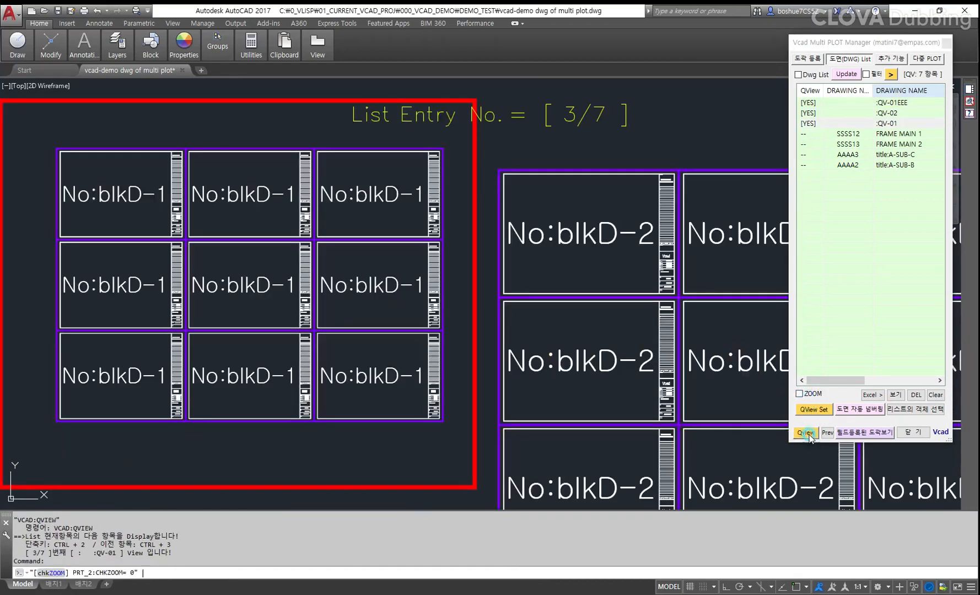
scroll(587, 324, "down", 10)
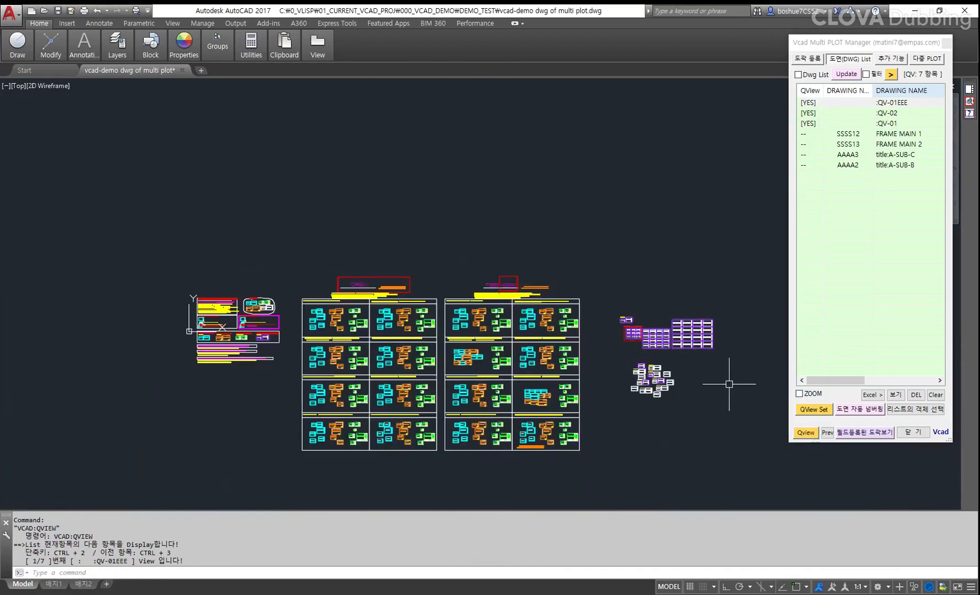
left_click(805, 433)
left_click(805, 433)
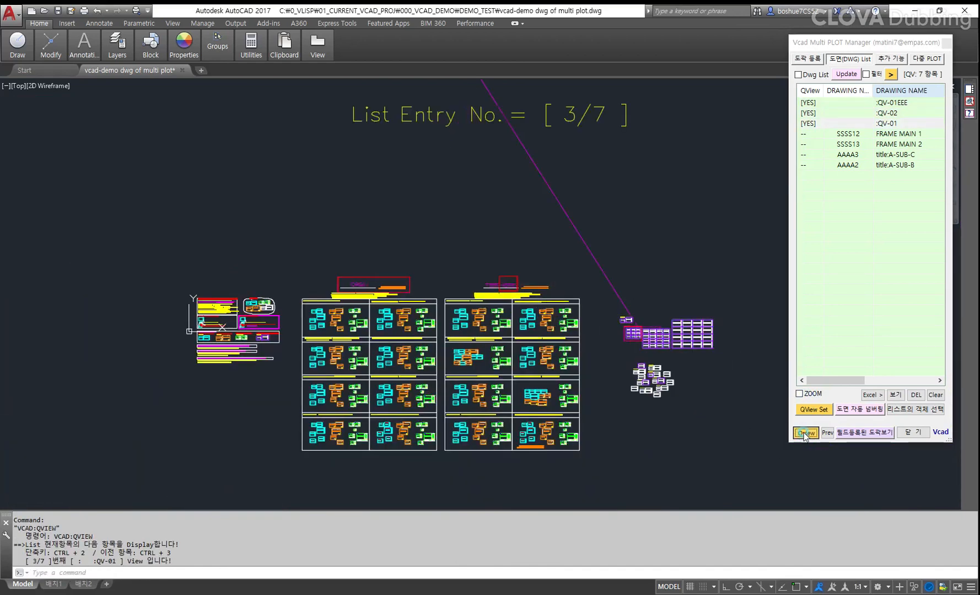
left_click(805, 434)
left_click(805, 433)
left_click(805, 433)
left_click(805, 433)
left_click(827, 433)
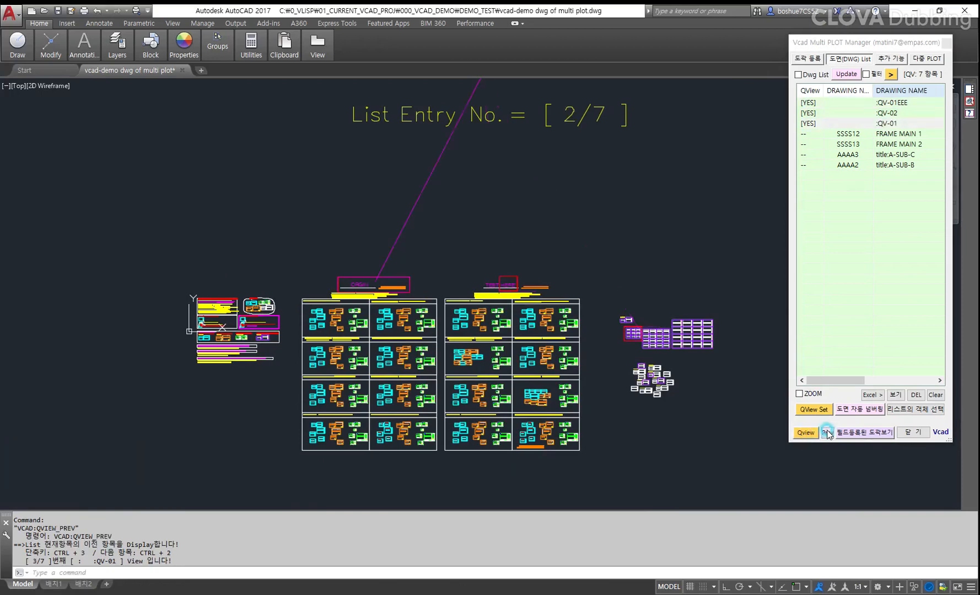
left_click(828, 434)
Delete all two-point form blocks and QView boxes within a selection window around the drawing's sheets
scroll(571, 247, "up", 4)
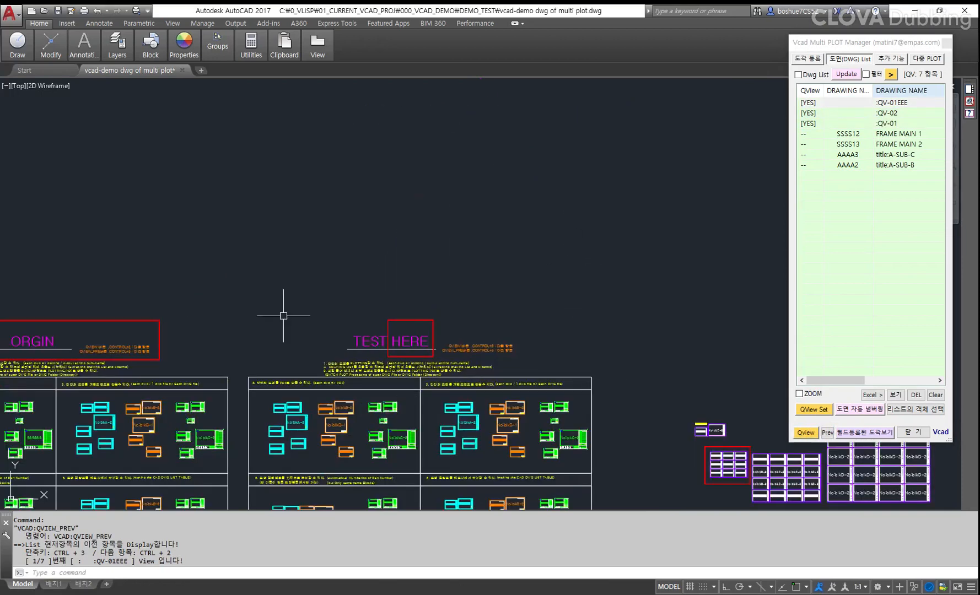
scroll(495, 306, "down", 4)
middle_click_drag(523, 343, 540, 273)
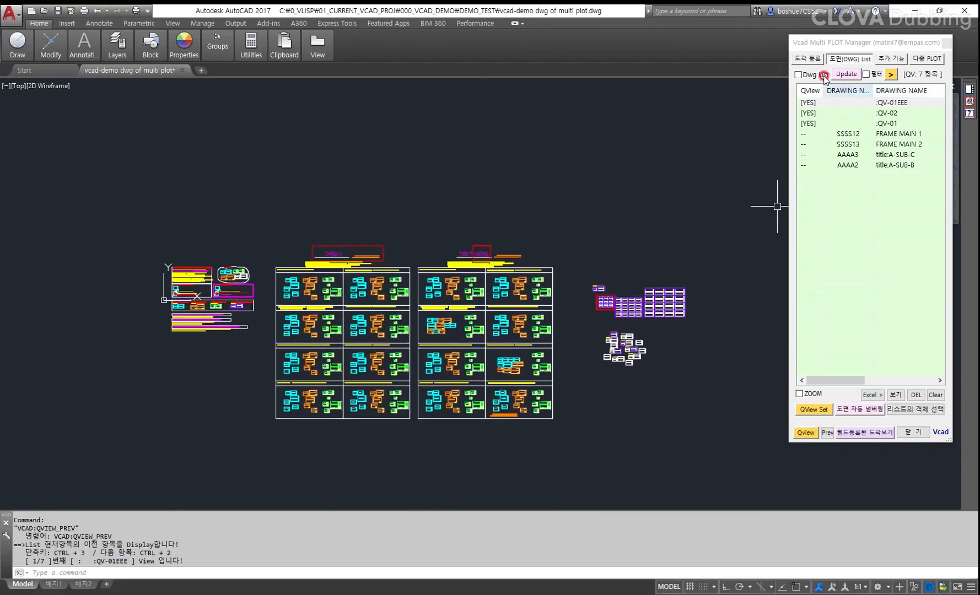
scroll(475, 258, "up", 2)
middle_click_drag(546, 267, 497, 253)
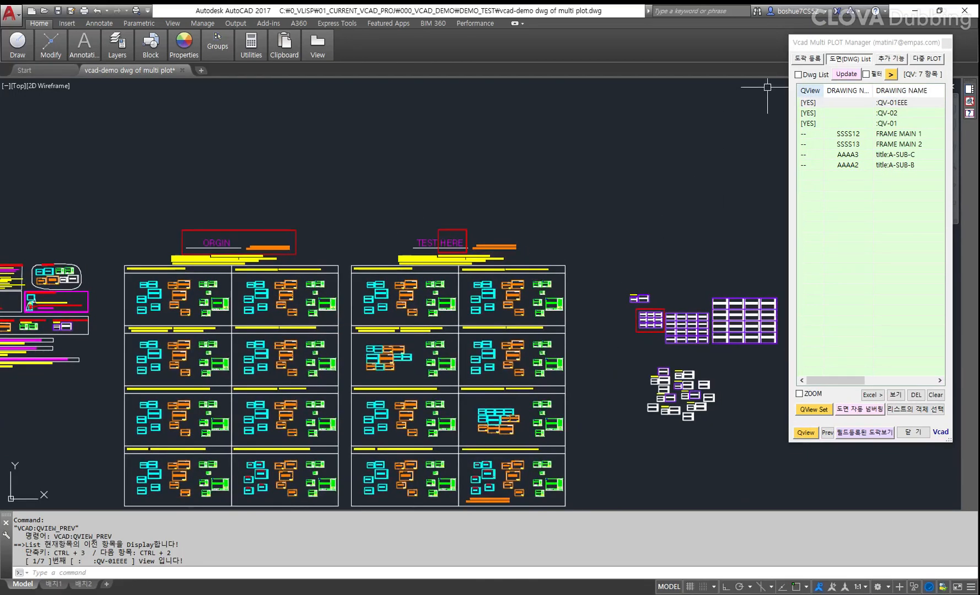
left_click(801, 60)
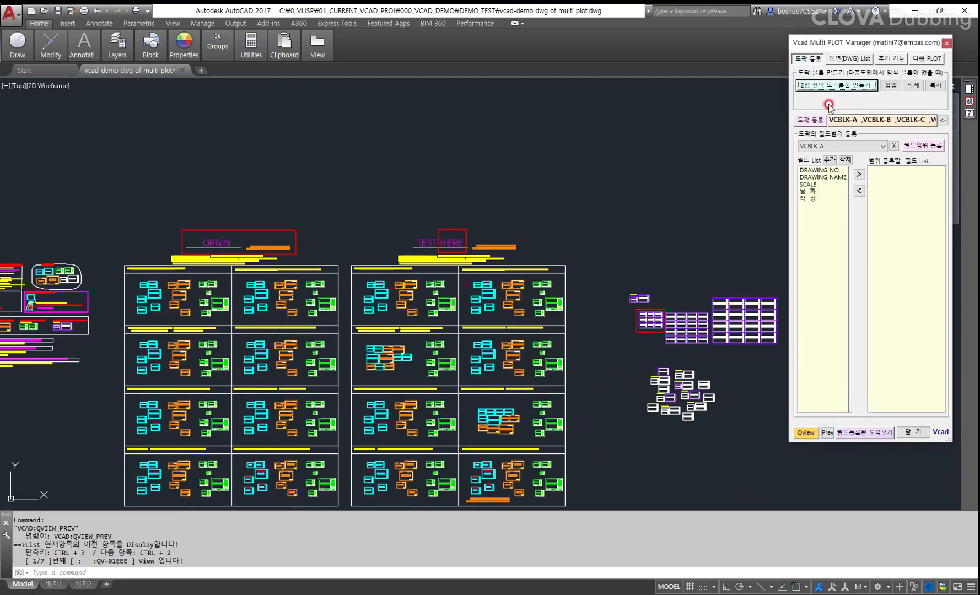
left_click(917, 86)
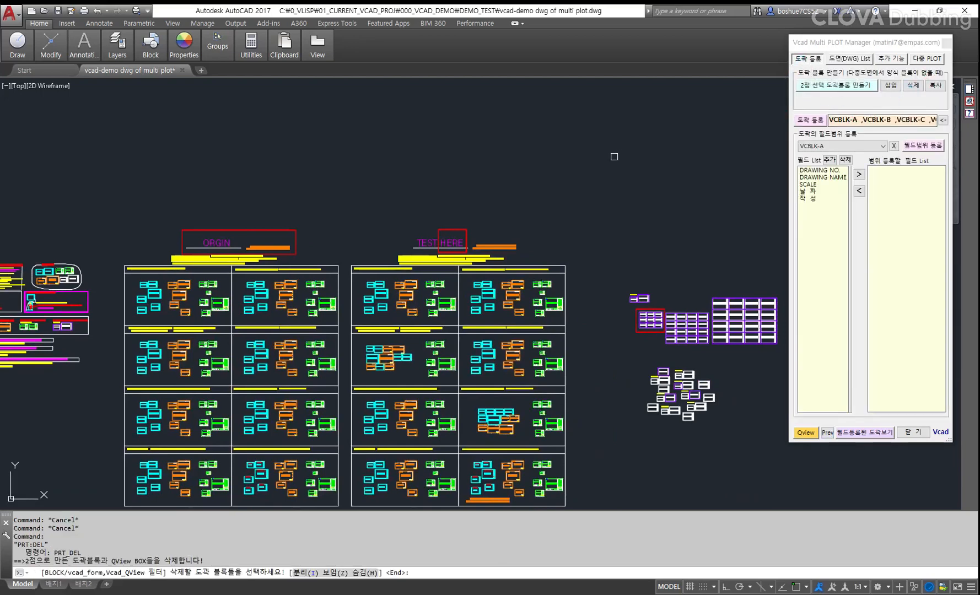
scroll(610, 165, "down", 2)
left_click(703, 364)
left_click(286, 165)
key("Return")
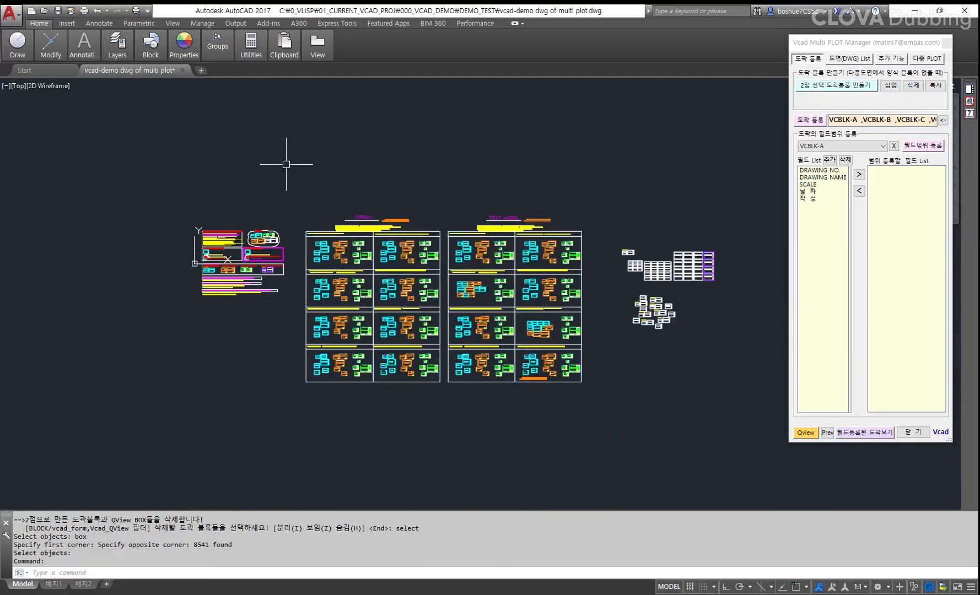
left_click(822, 109)
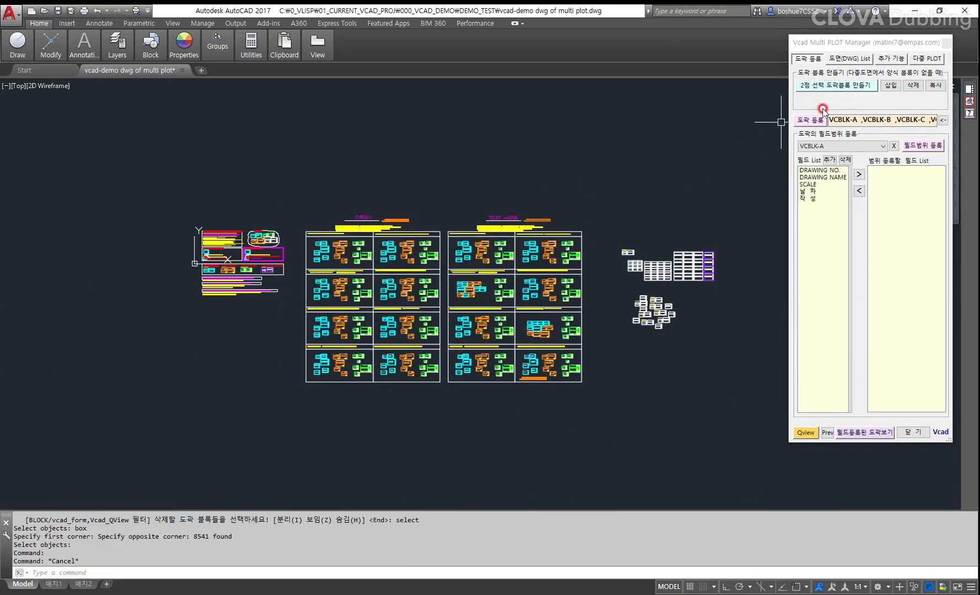
Run Qview on the drawing list and accept removing the entries of the deleted boxes
left_click(858, 59)
left_click(817, 409)
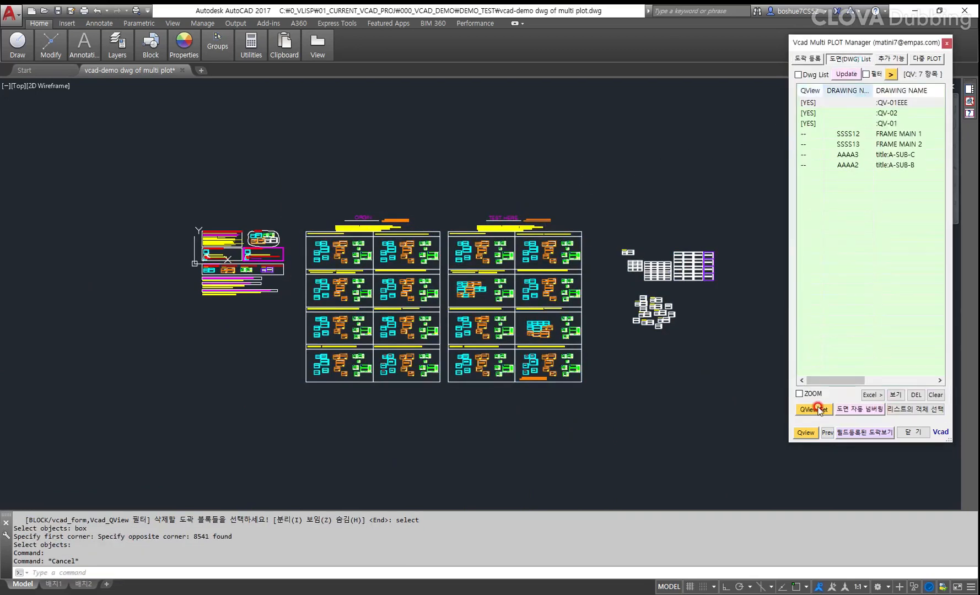
left_click(806, 432)
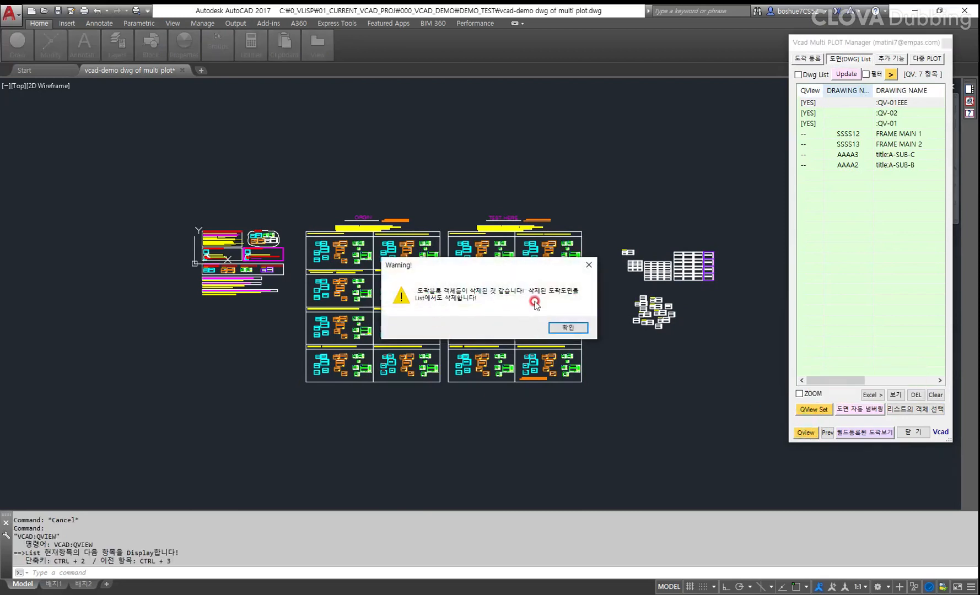
left_click(568, 327)
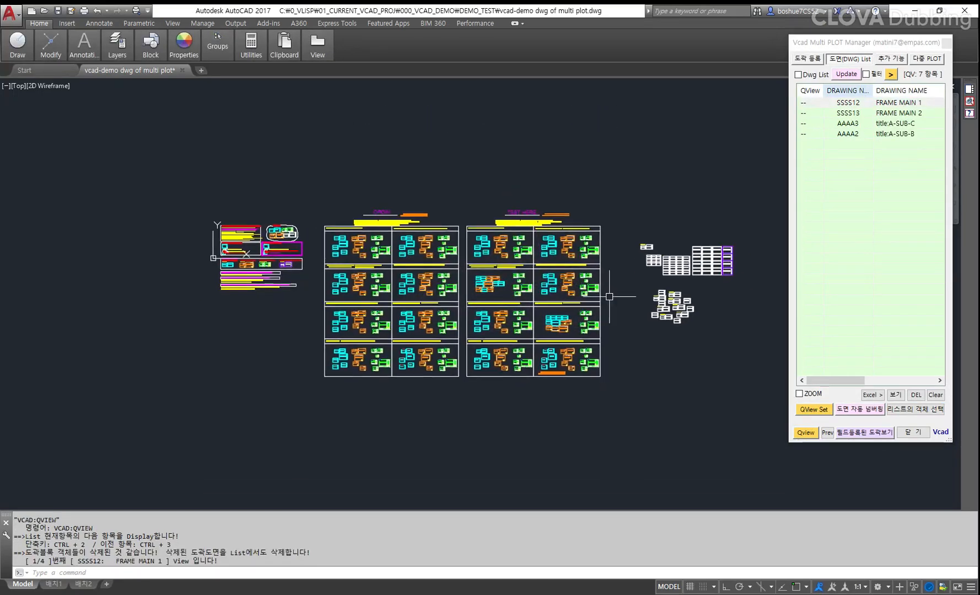
Set QView to YES for SSSS13 FRAME MAIN 2 and AAAA3 title:A-SUB-C, and locate them with Qview
scroll(609, 296, "up", 2)
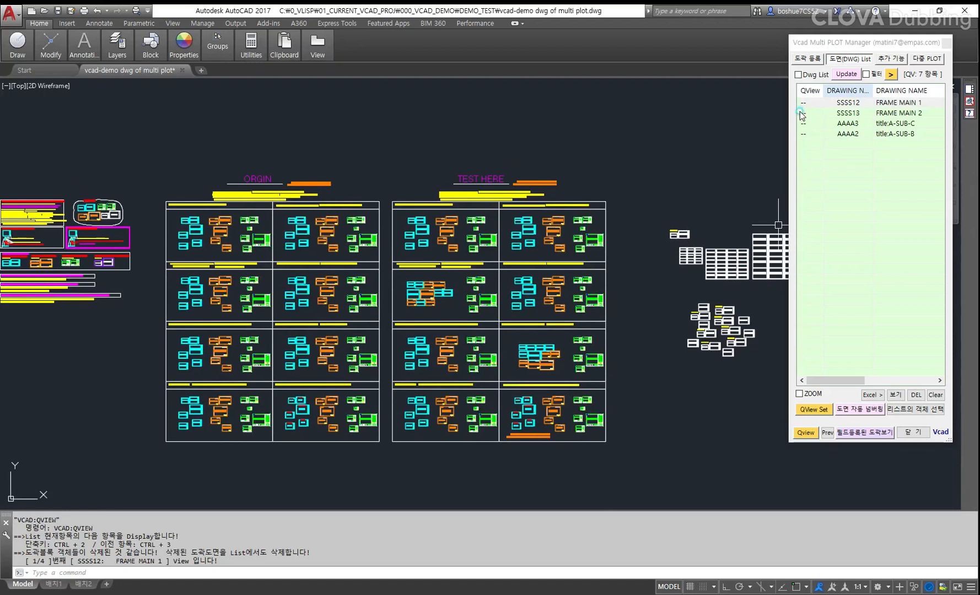
left_click(806, 123)
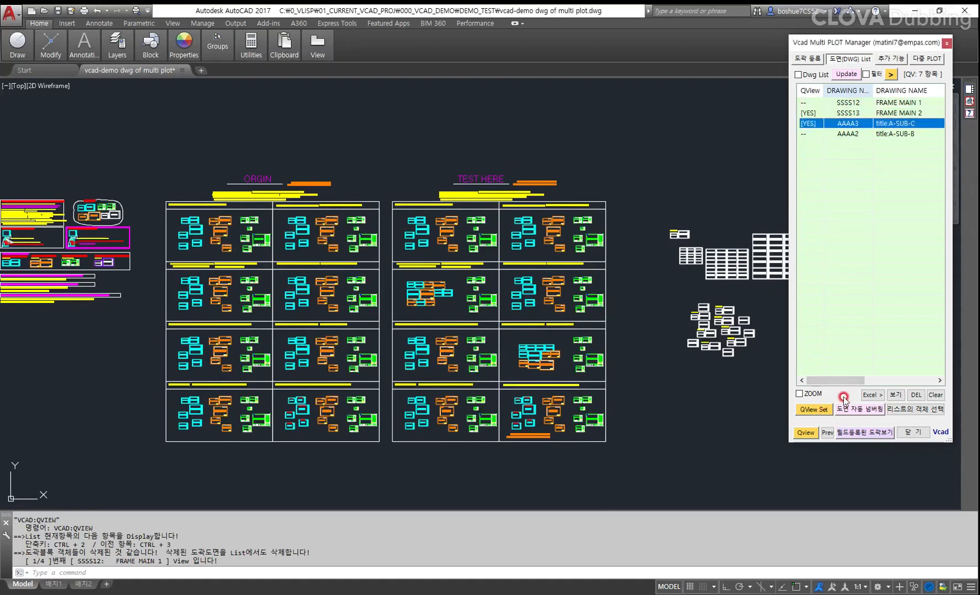
left_click(807, 432)
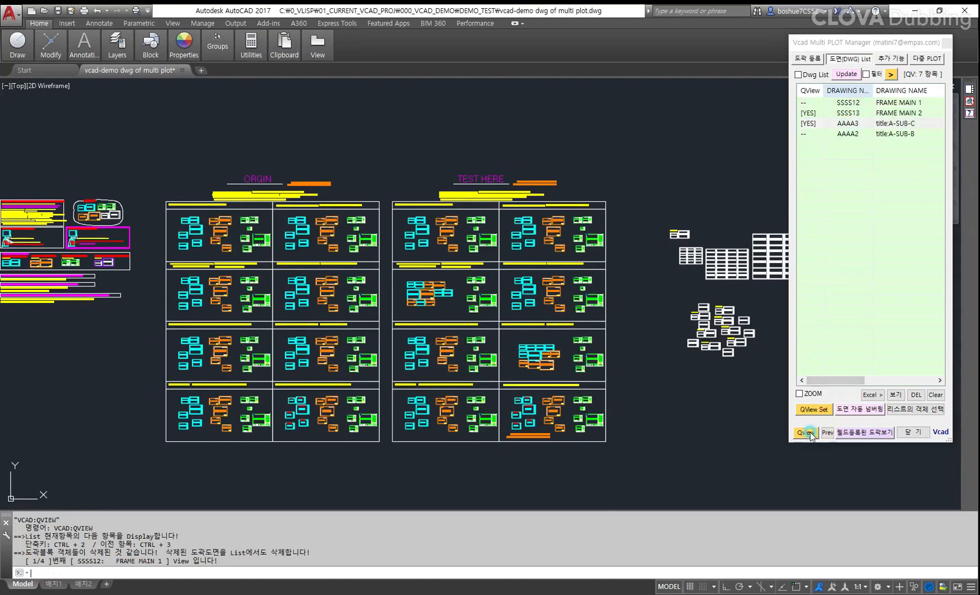
left_click(808, 433)
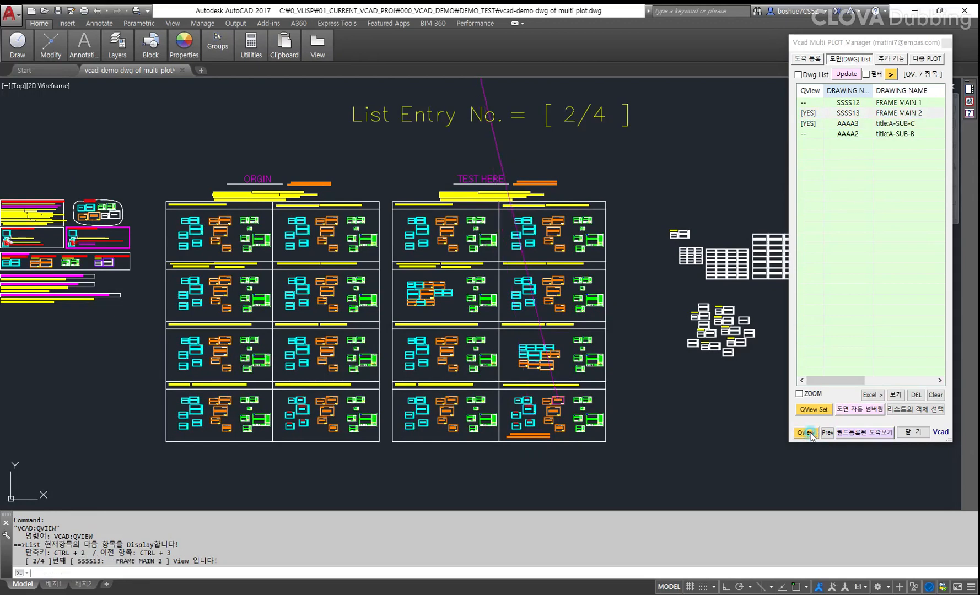
Close the Vcad Multi PLOT Manager in front of the section 13 TITLE / SCALE sheets
scroll(605, 442, "up", 4)
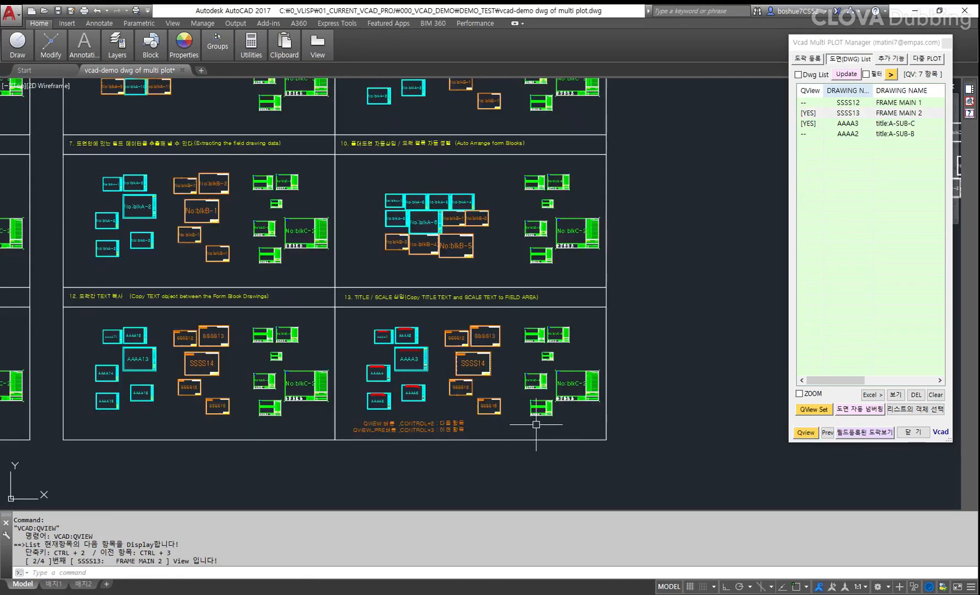
scroll(539, 425, "up", 2)
middle_click_drag(450, 419, 490, 433)
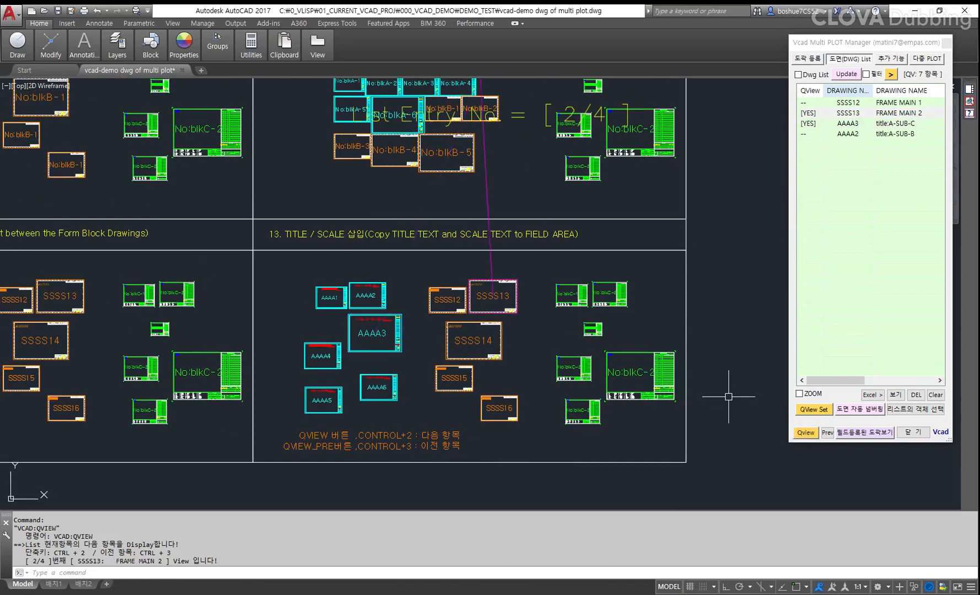
scroll(438, 341, "up", 2)
mouse_move(543, 376)
middle_mouse_down()
mouse_move(555, 370)
mouse_move(533, 346)
middle_mouse_up()
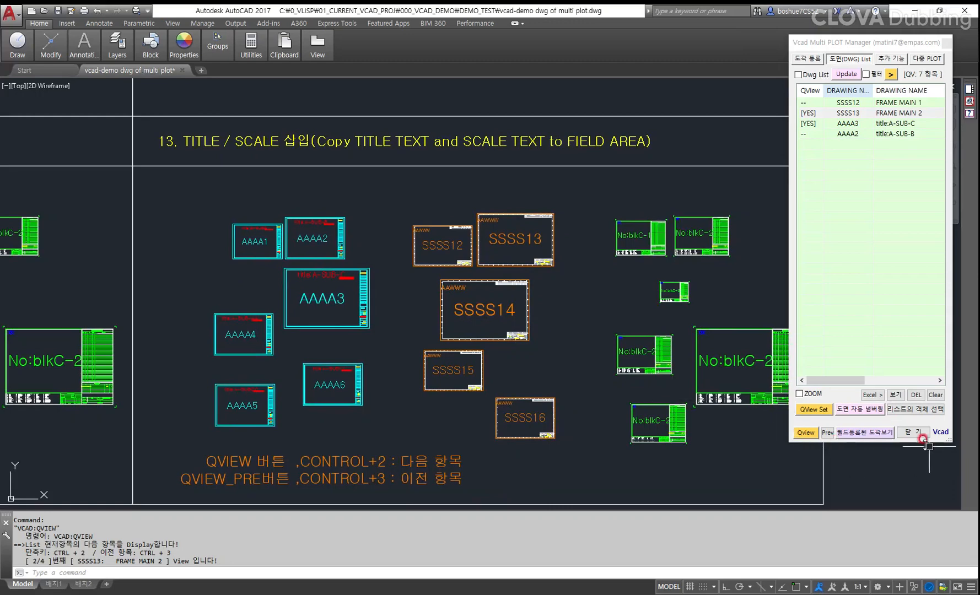
left_click(912, 432)
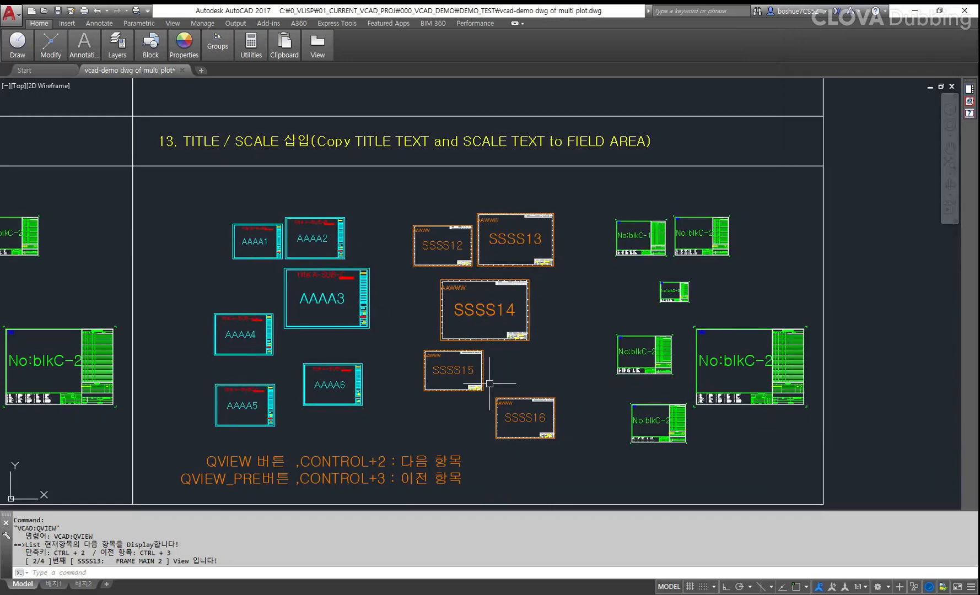
Point to the next QView sheet, AAAA3, and back to the previous one, SSSS13, without reopening the plot manager
middle_click_drag(489, 384, 529, 326)
key("F5")
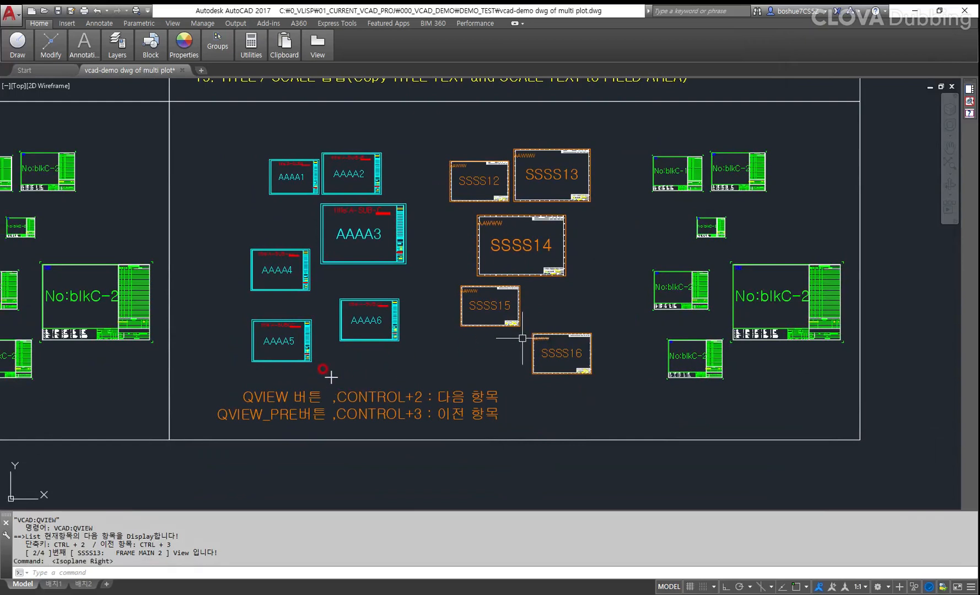
left_click_drag(330, 377, 426, 403)
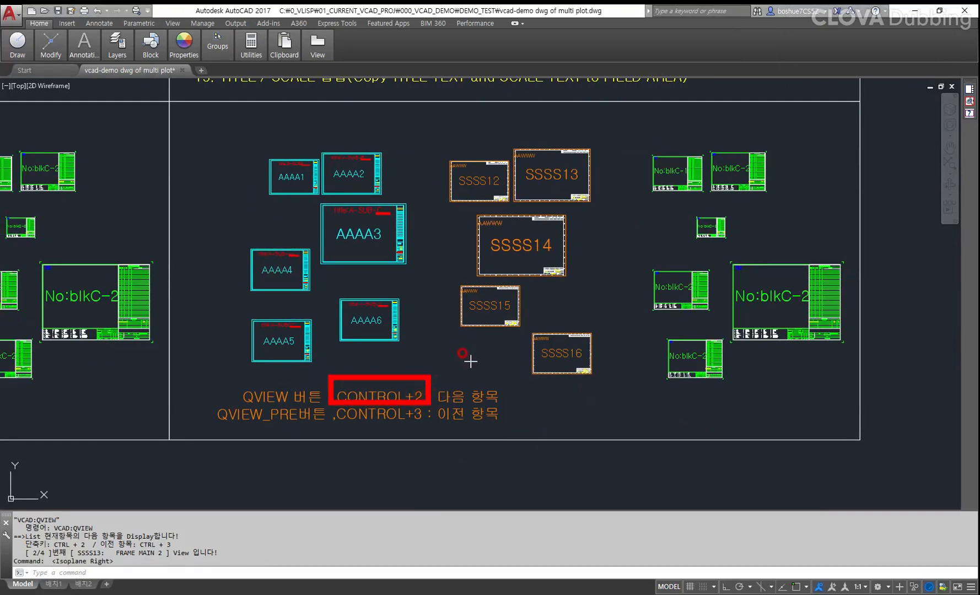
scroll(471, 365, "up", 4)
scroll(455, 361, "down", 2)
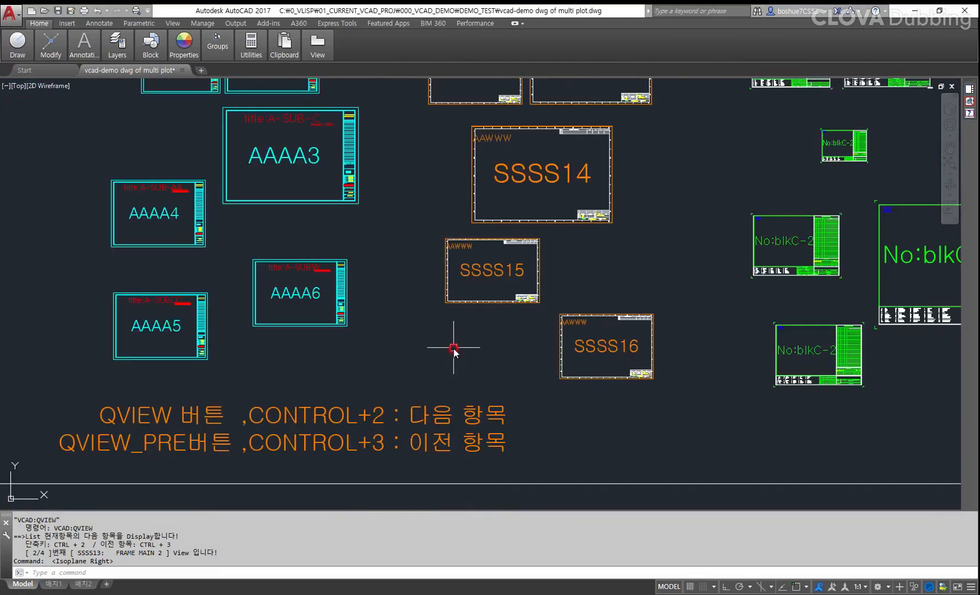
key("ctrl+2")
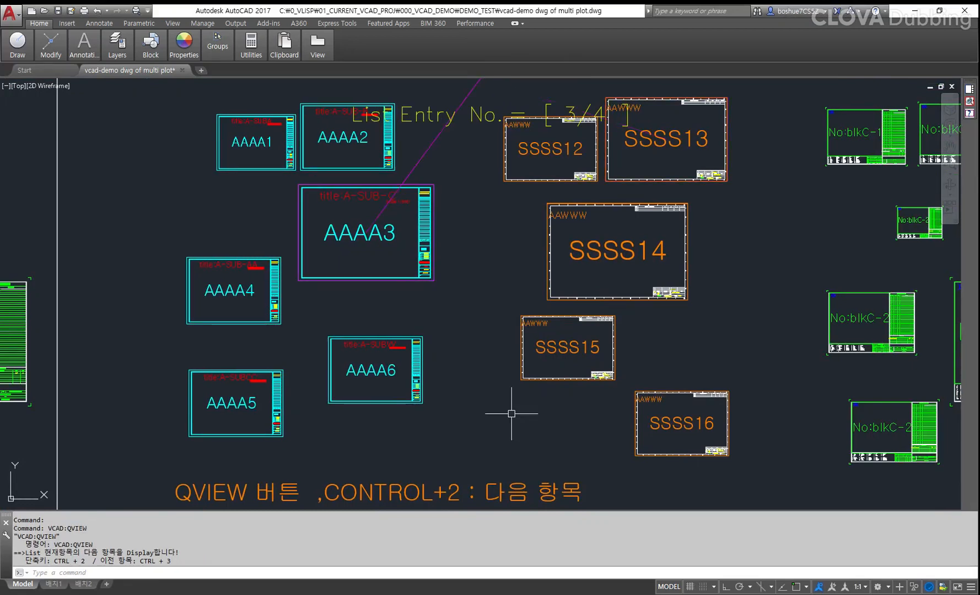
key("ctrl+3")
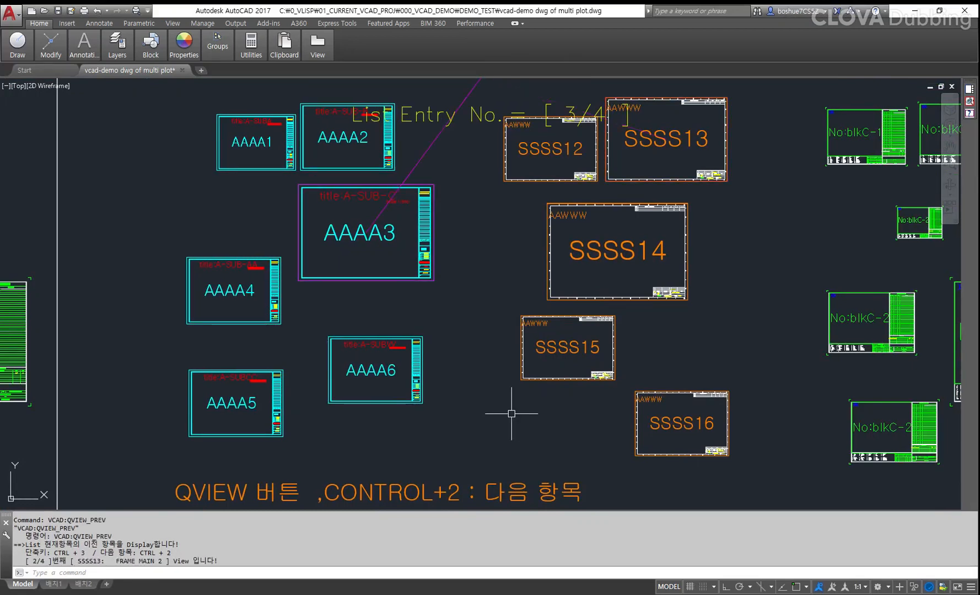
Point to the next QView sheet, SSSS13, in the section 13 TITLE / SCALE area with the plot manager closed
scroll(523, 341, "down", 4)
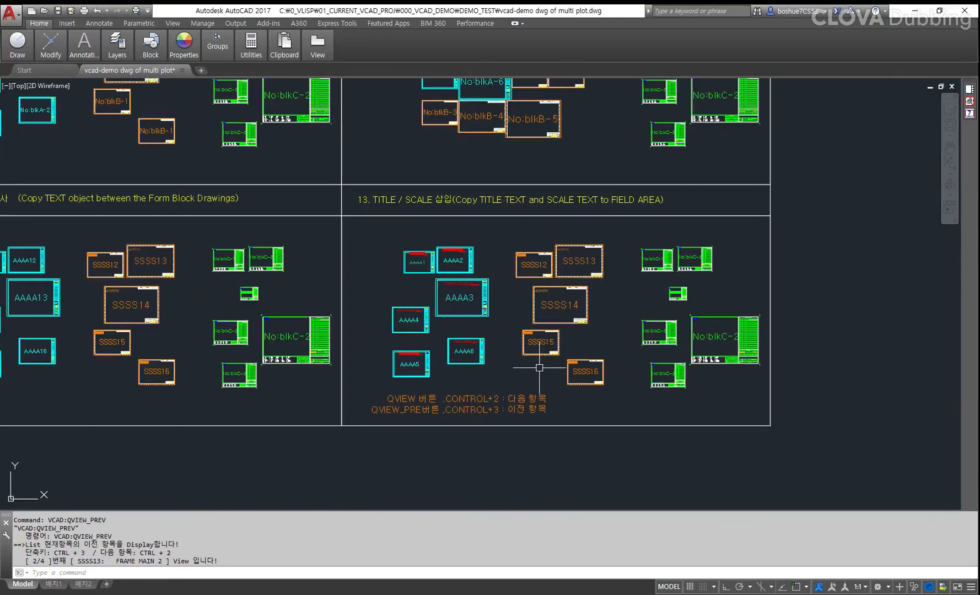
key("ctrl+2")
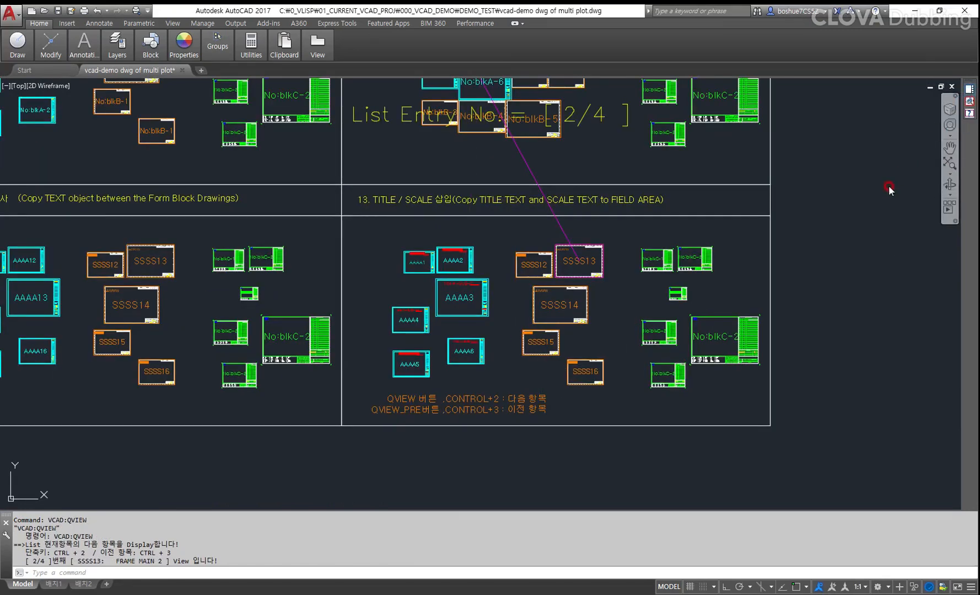
Reopen the Vcad Multi PLOT Manager, turn on ZOOM for the drawing list, and close the manager again
left_click(857, 60)
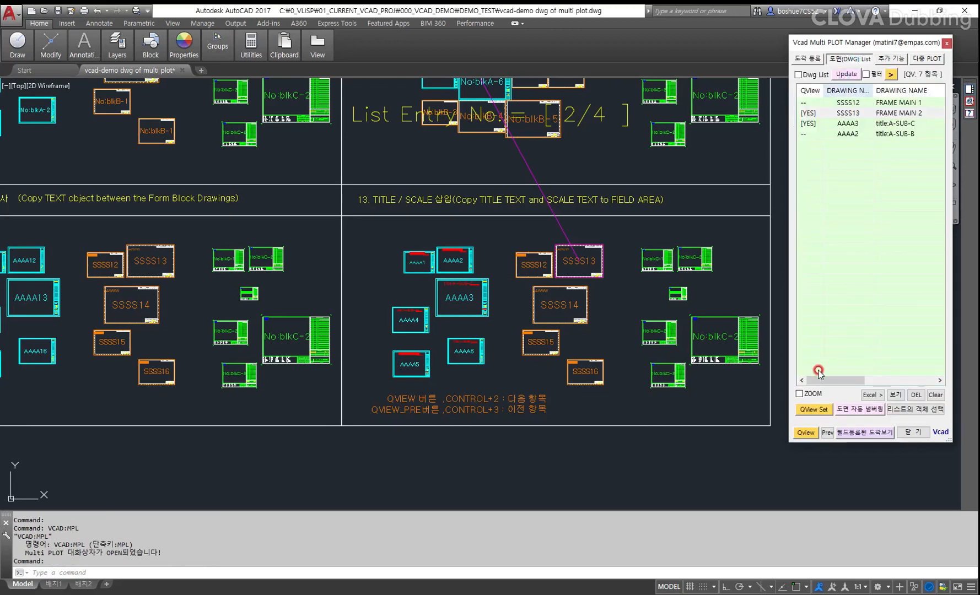
left_click(799, 393)
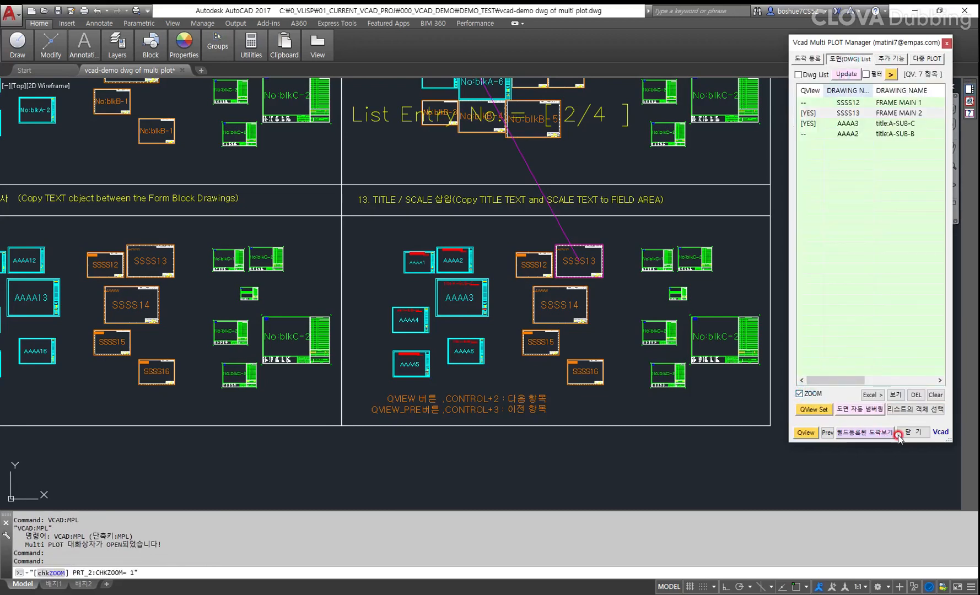
left_click(898, 435)
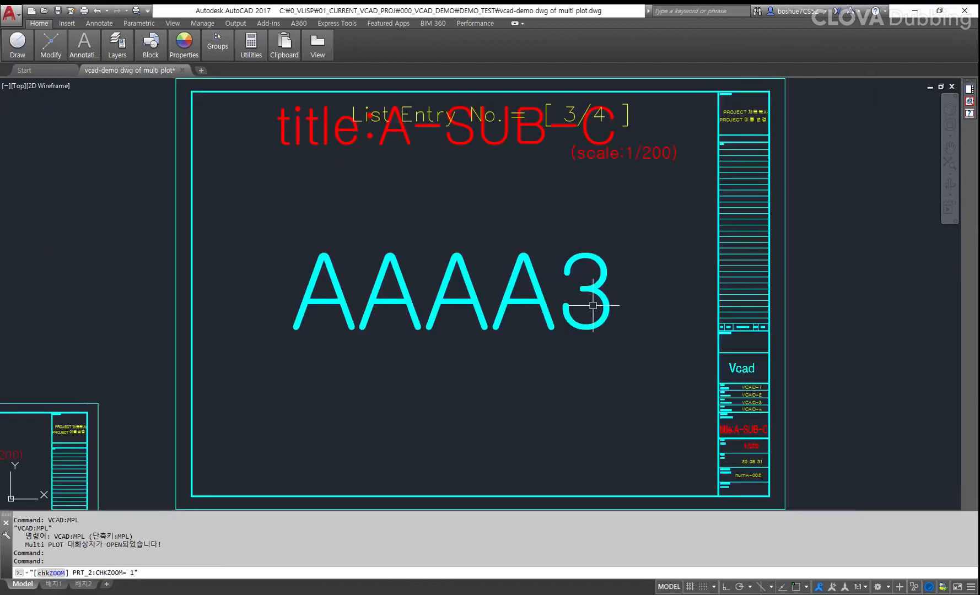
Step back and forth between the zoomed QView sheets AAAA3 and SSSS13 without reopening the plot manager
key("ctrl+3")
key("ctrl+2")
key("ctrl+3")
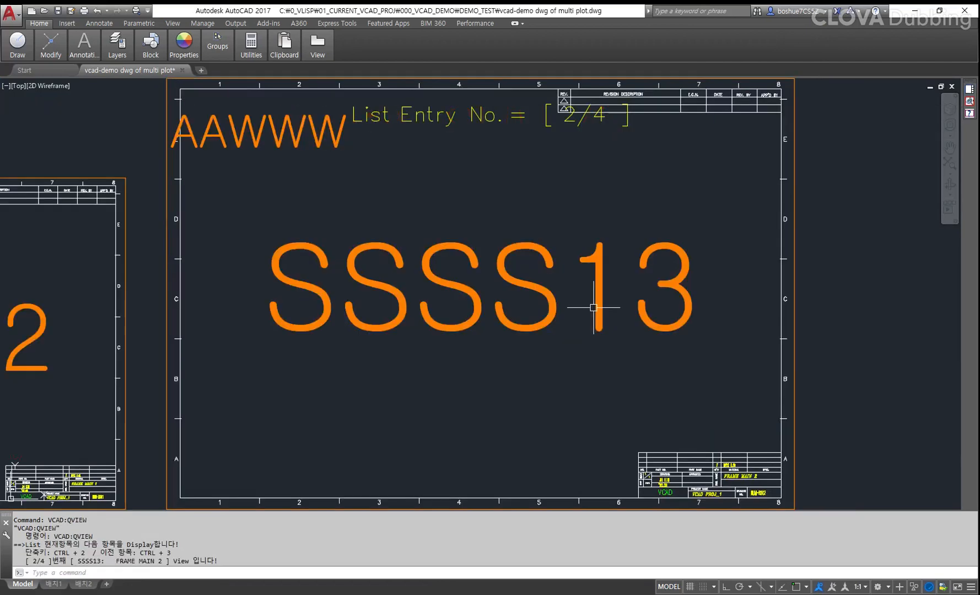
key("ctrl+2")
key("ctrl+3")
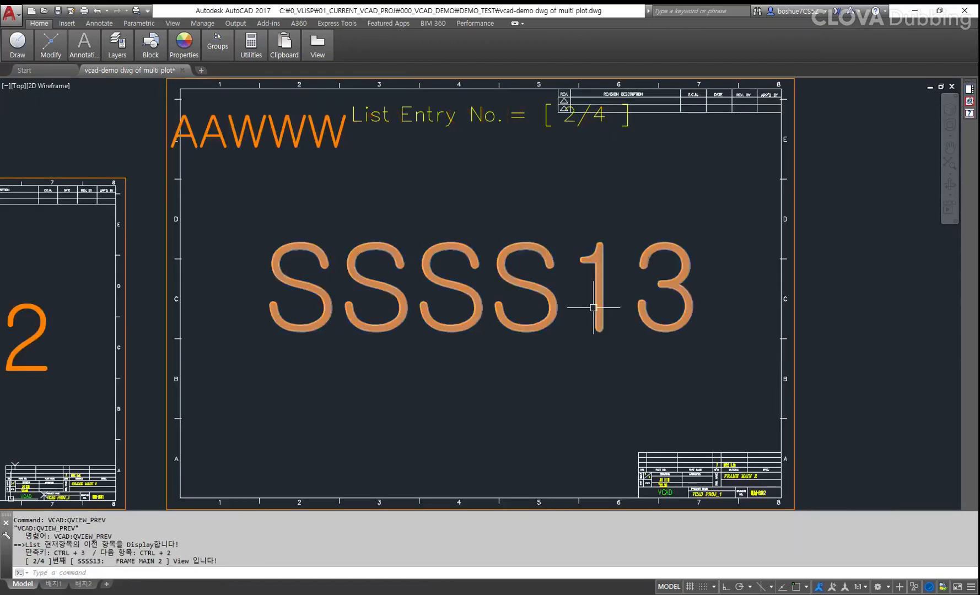
Reopen the Vcad Multi PLOT Manager, shorten its window and show the drawing (DWG) list
scroll(593, 308, "down", 5)
scroll(458, 343, "up", 2)
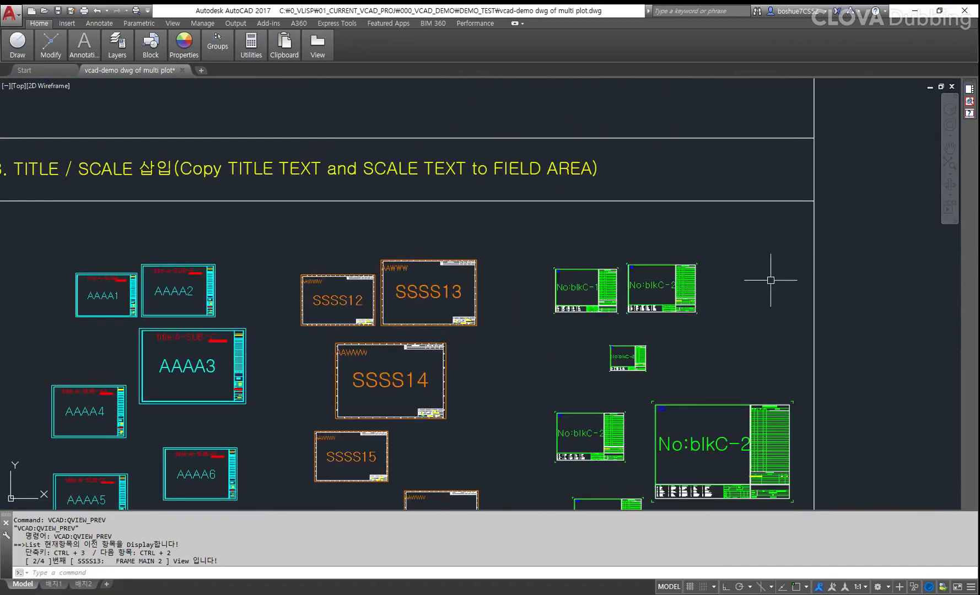
left_click(968, 100)
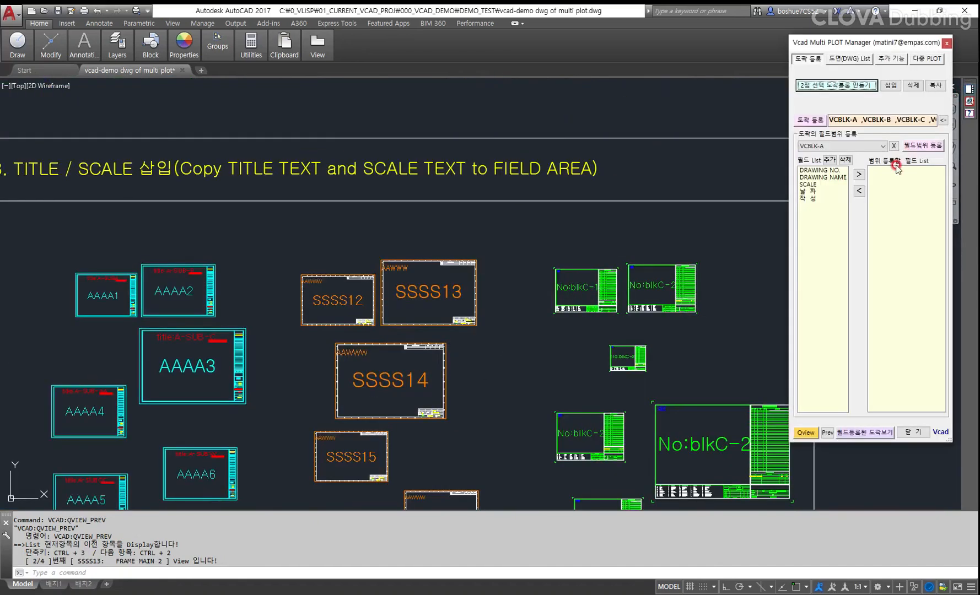
left_click_drag(912, 439, 892, 212)
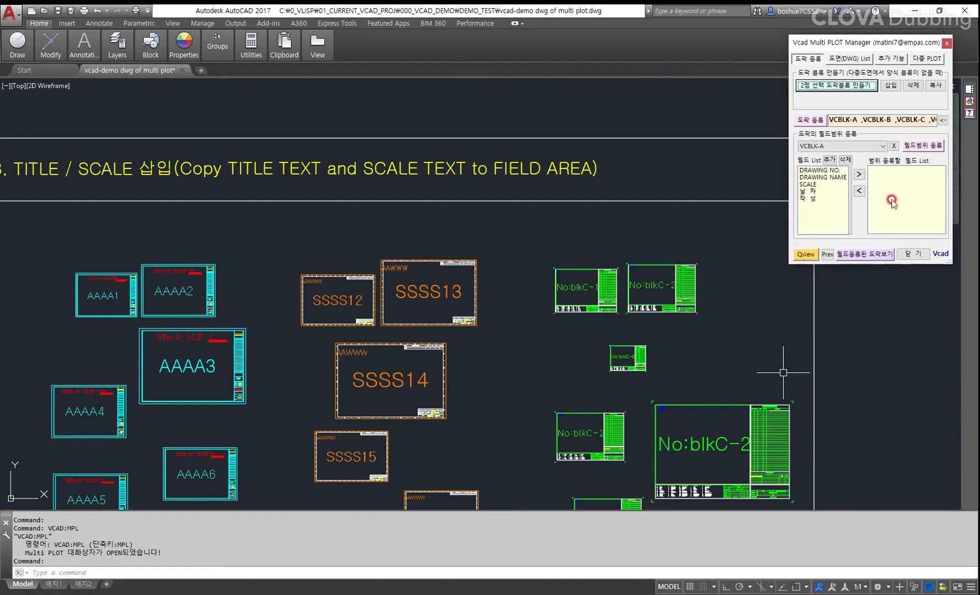
left_click(860, 64)
Filter the drawing list with the text filter aaa and lengthen the plot manager window
scroll(668, 257, "down", 4)
scroll(669, 282, "down", 4)
mouse_move(558, 244)
middle_mouse_down()
mouse_move(601, 369)
mouse_move(608, 344)
middle_mouse_up()
scroll(601, 365, "up", 2)
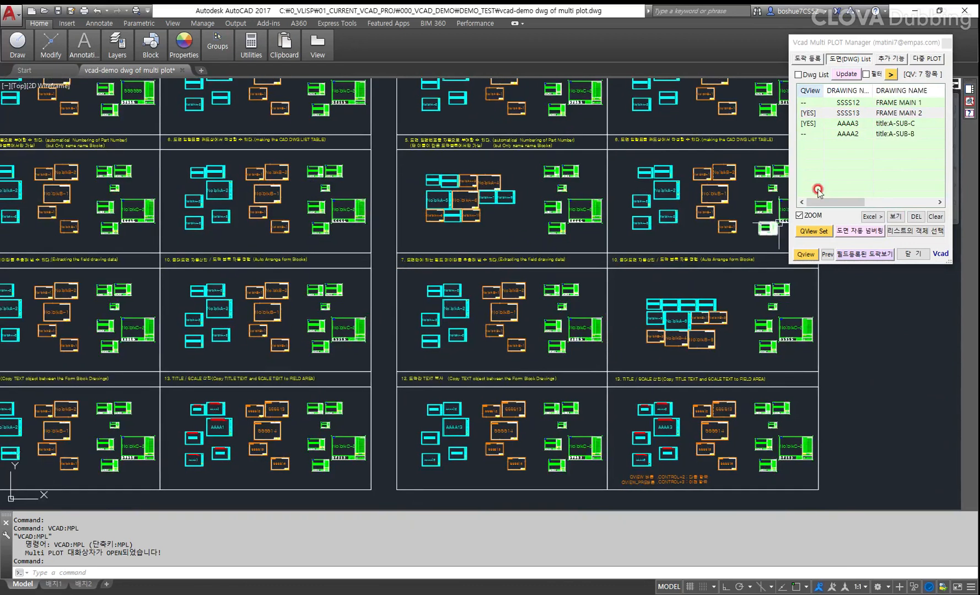
left_click(866, 74)
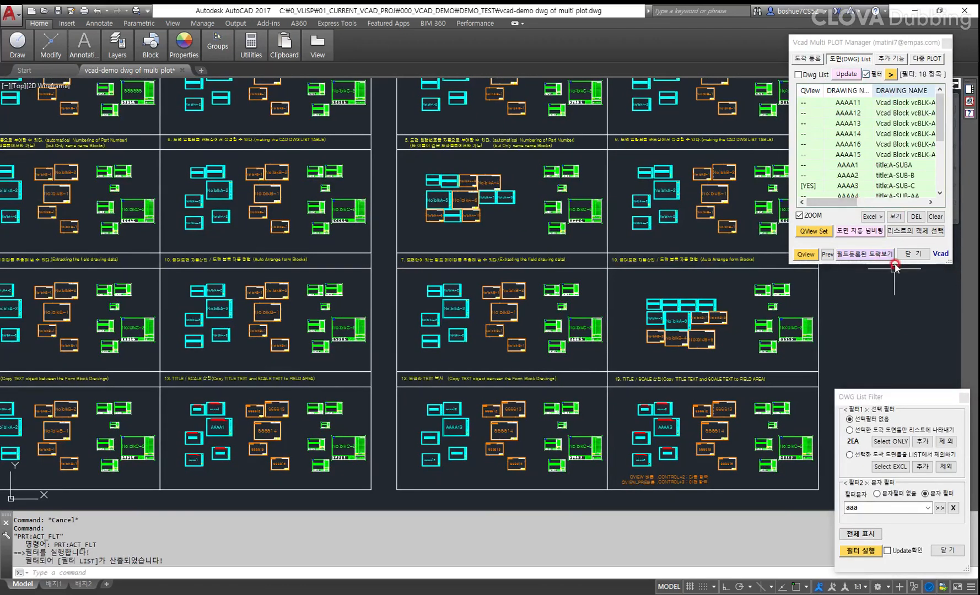
left_click_drag(893, 268, 907, 387)
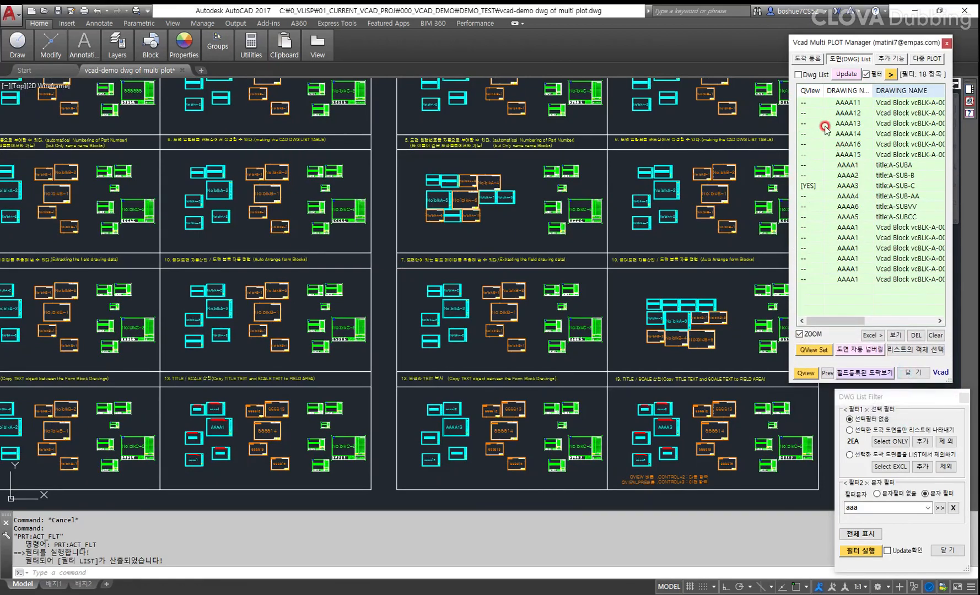
Update the drawing list and turn its filter off to list all sheets
left_click(846, 74)
left_click(866, 74)
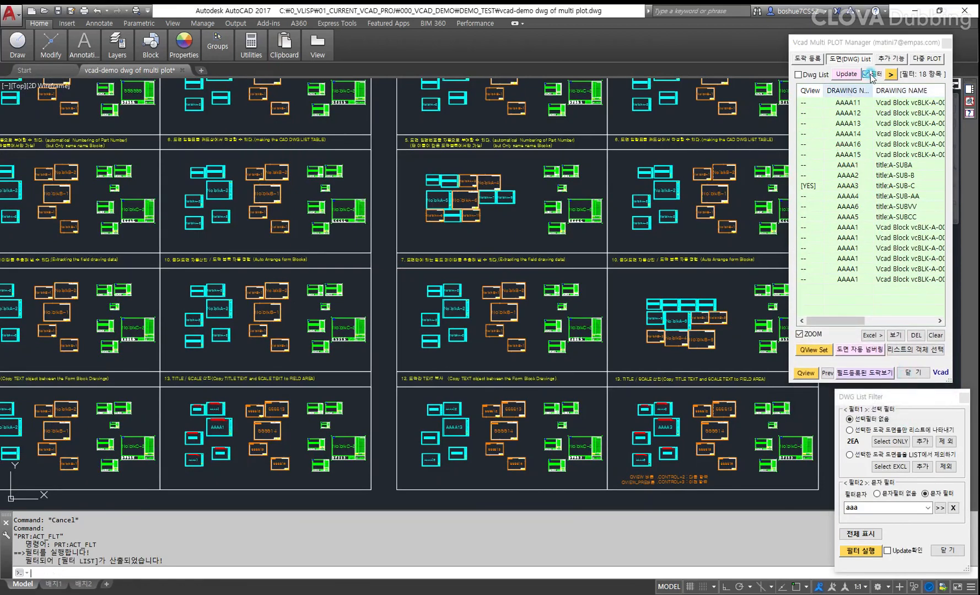
Reload the stored QView sheets with the current LIST (G) option of QView Set, and close the DWG List Filter dialog
left_click(814, 349)
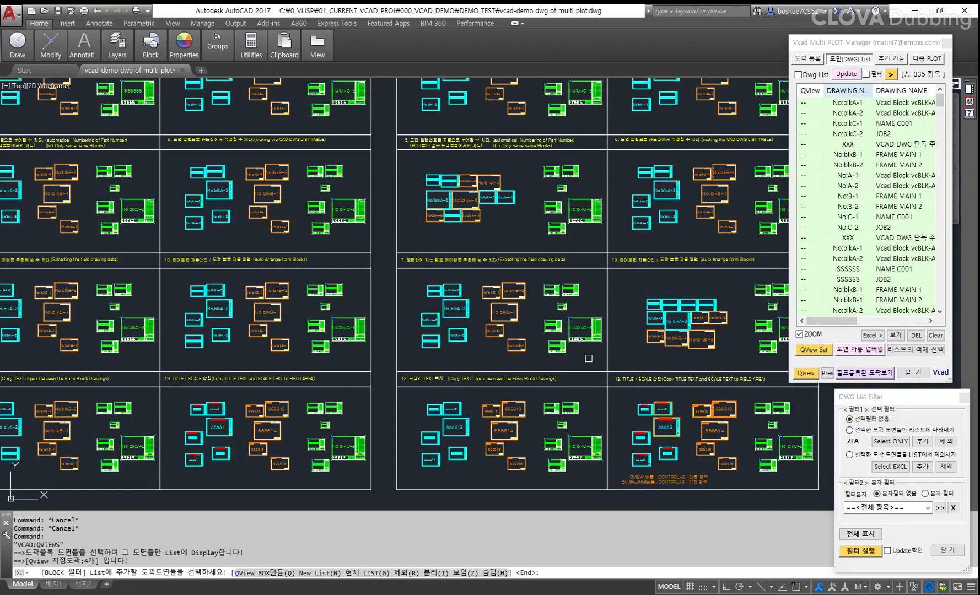
key("Return")
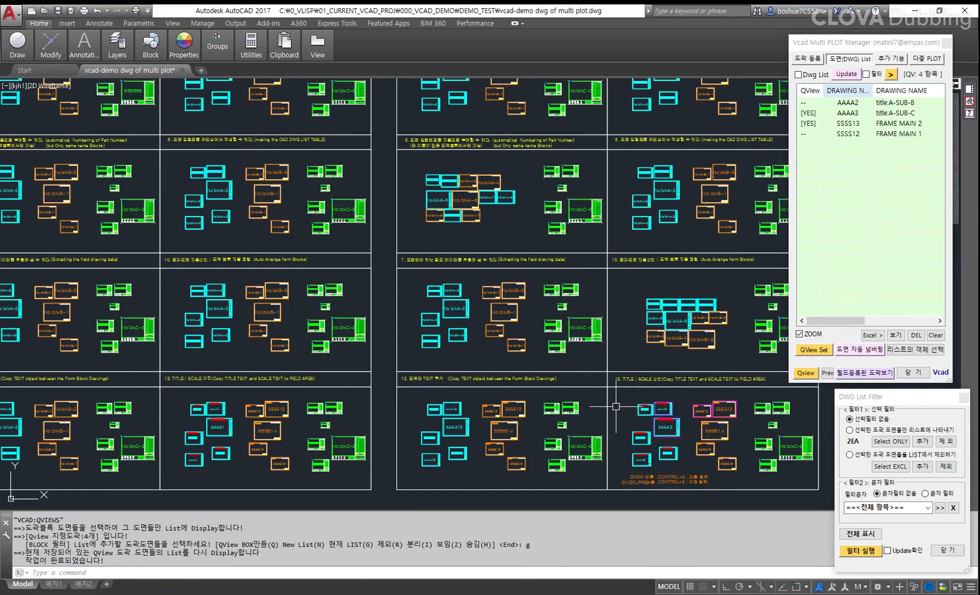
mouse_move(617, 408)
middle_mouse_down()
mouse_move(652, 381)
mouse_move(644, 379)
middle_mouse_up()
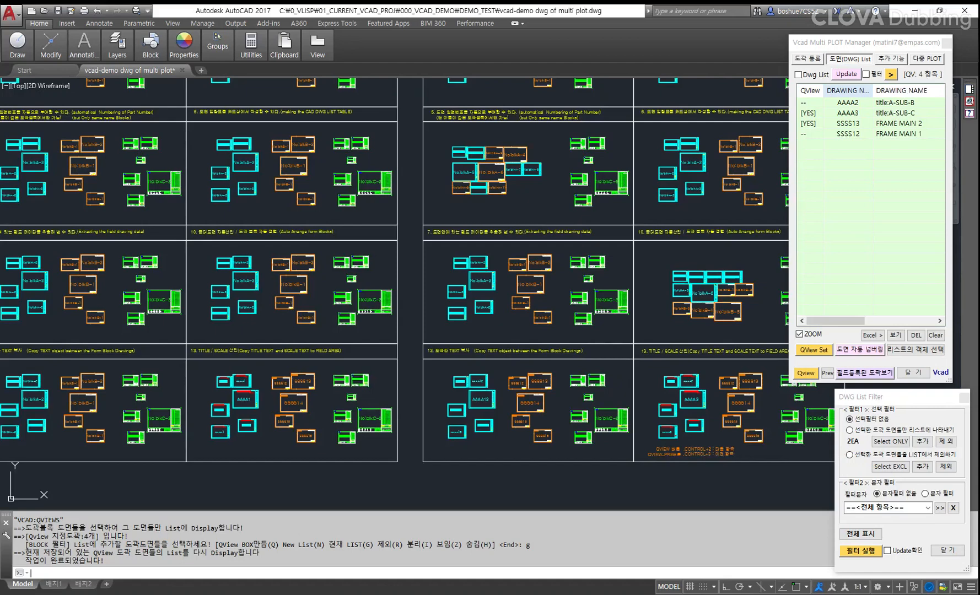
left_click(951, 550)
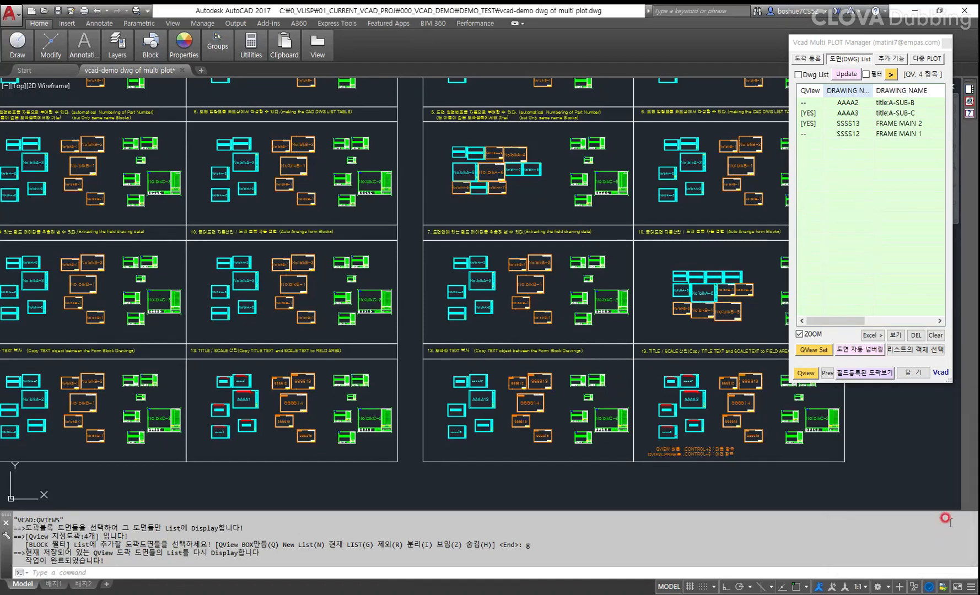